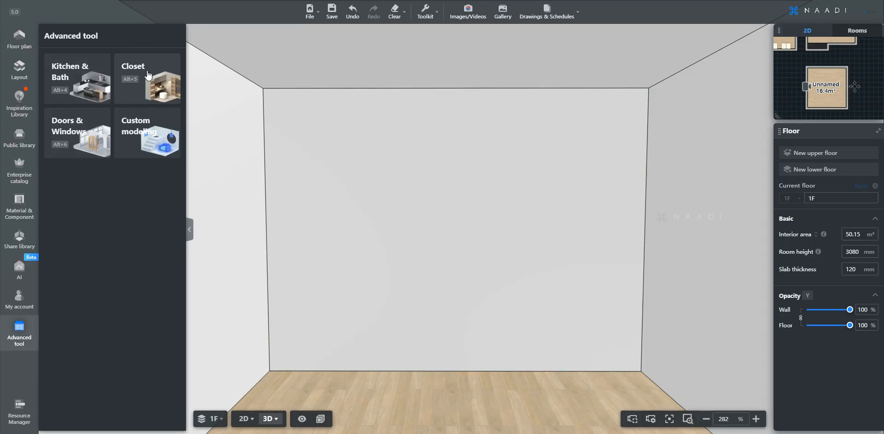
Enter Closet mode and browse the Enterprise Catalog to Storage > Chest of Drawers.
click(140, 87)
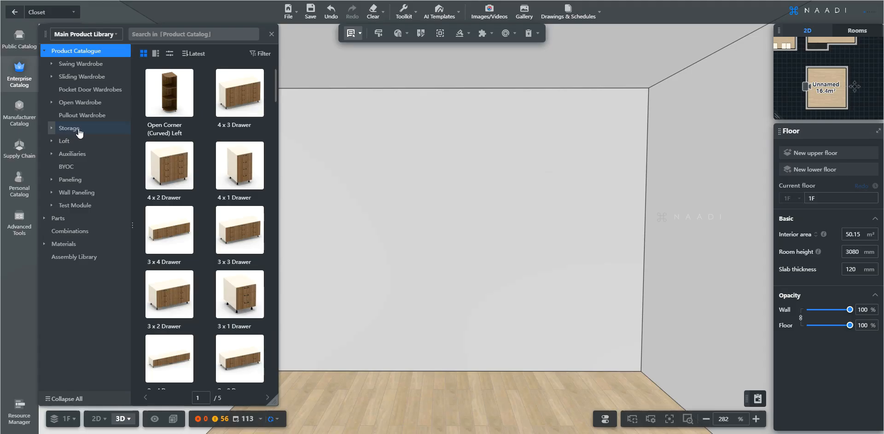
click(52, 130)
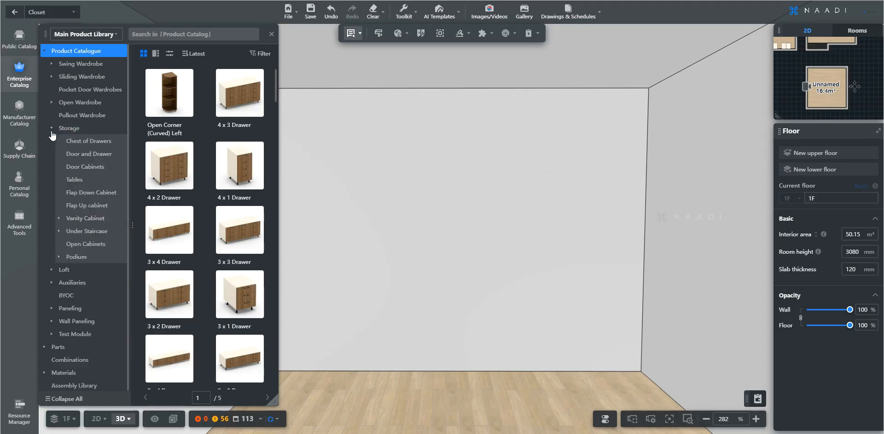
click(85, 142)
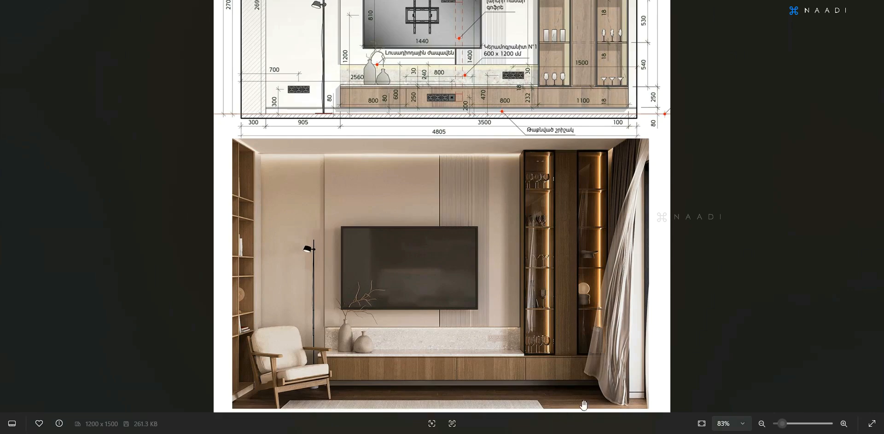
ctrl+scroll(583, 405, up, 2)
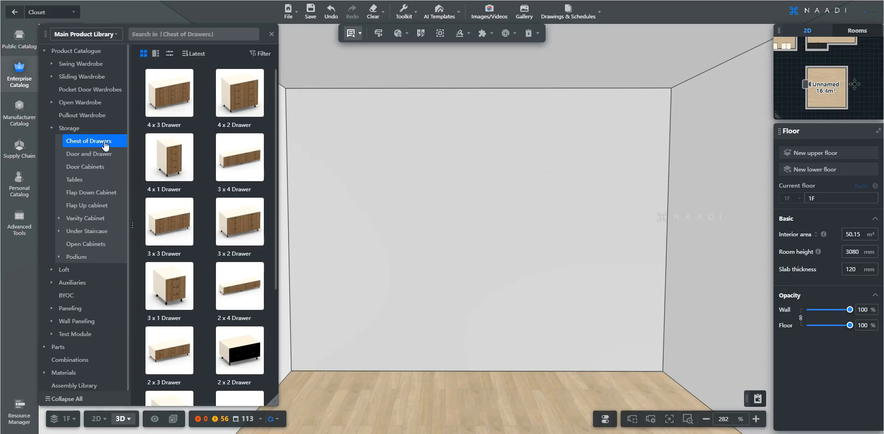
Place a 1 x 4 Drawer cabinet on the floor against the room's back wall.
scroll(233, 131, down, 2)
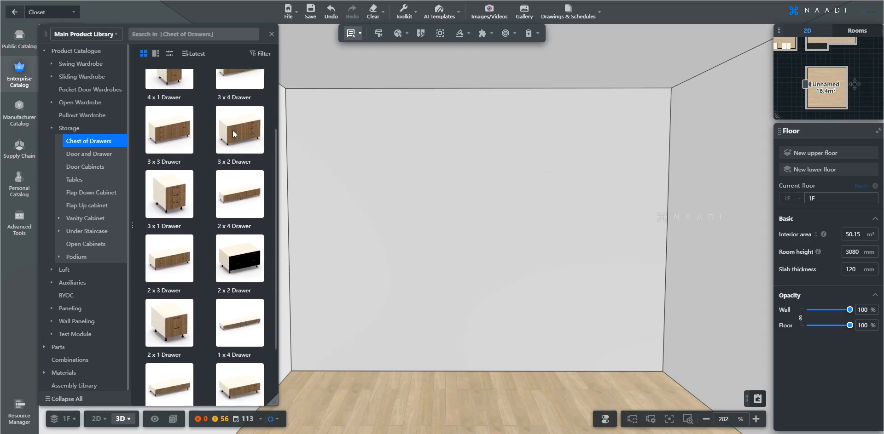
scroll(233, 131, down, 2)
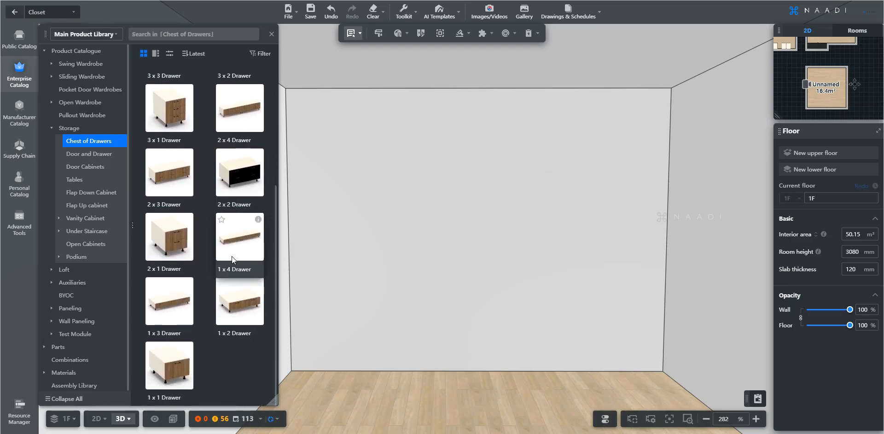
scroll(230, 259, up, 1)
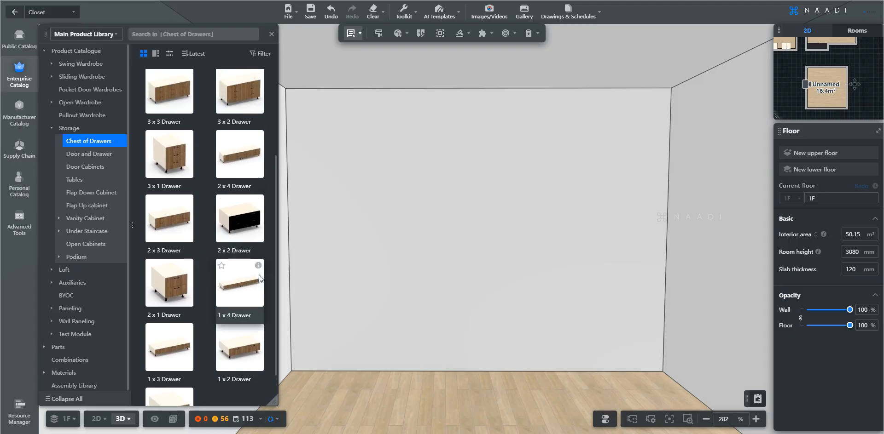
mouse_move(258, 278)
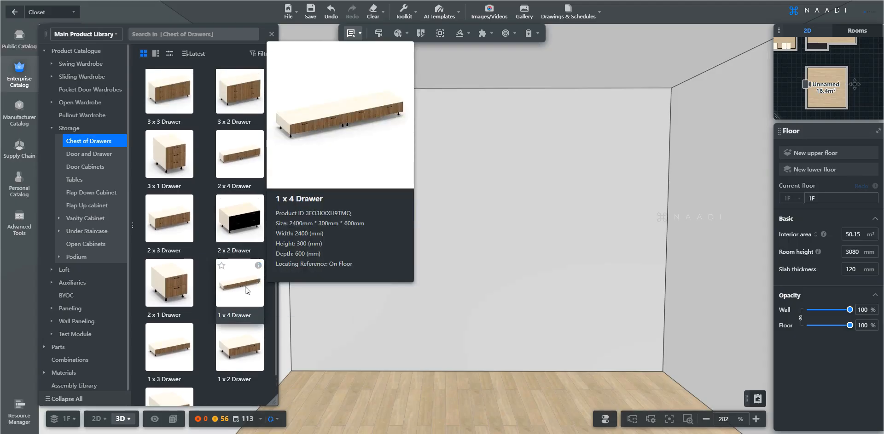
click(246, 288)
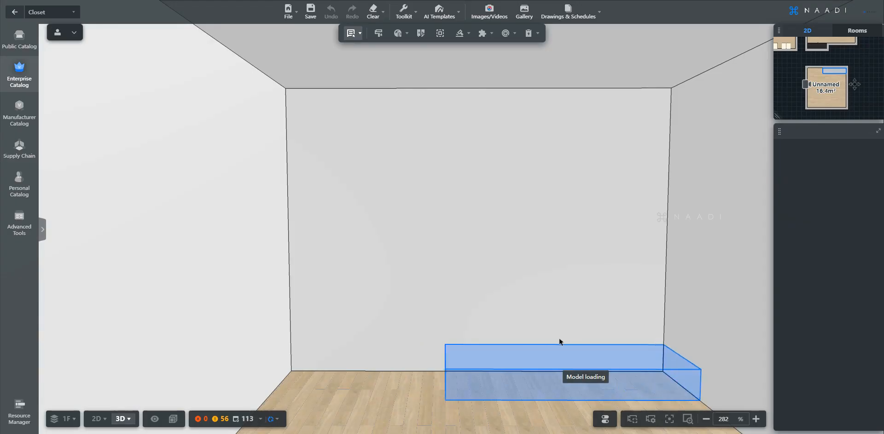
click(561, 341)
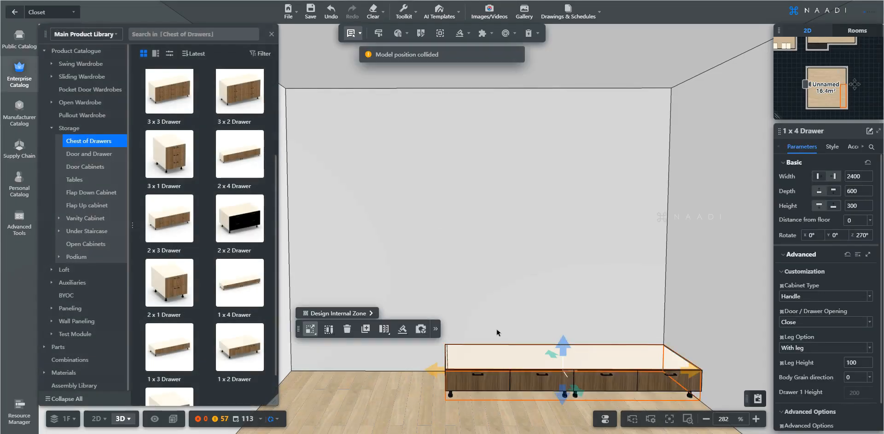
key(d)
key(e)
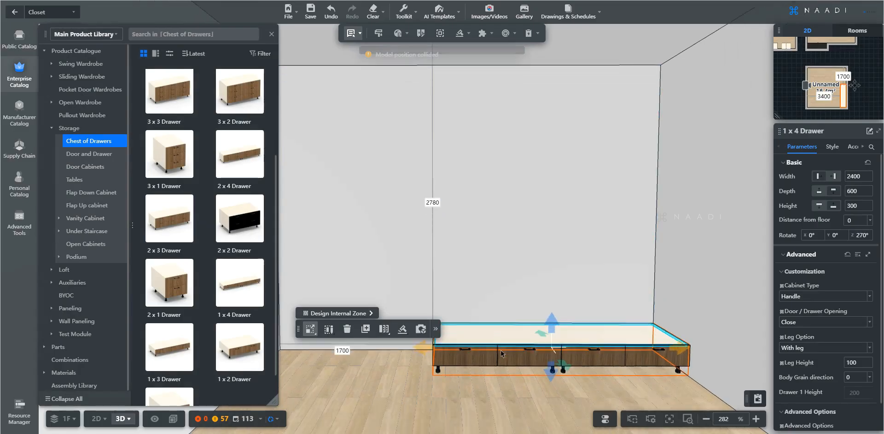
key(e)
key(d)
key(w)
key(e)
key(a)
key(a)
key(d)
key(w)
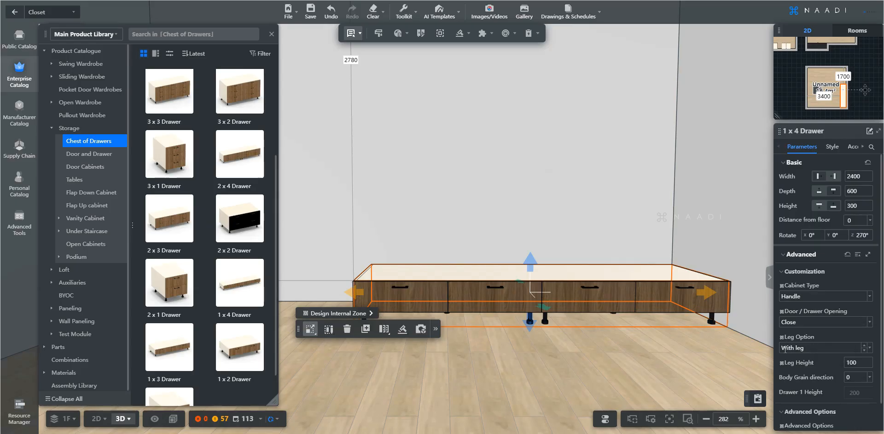
Set the drawer cabinet's Leg Option to Wall mount so it floats 100 above the floor.
click(869, 349)
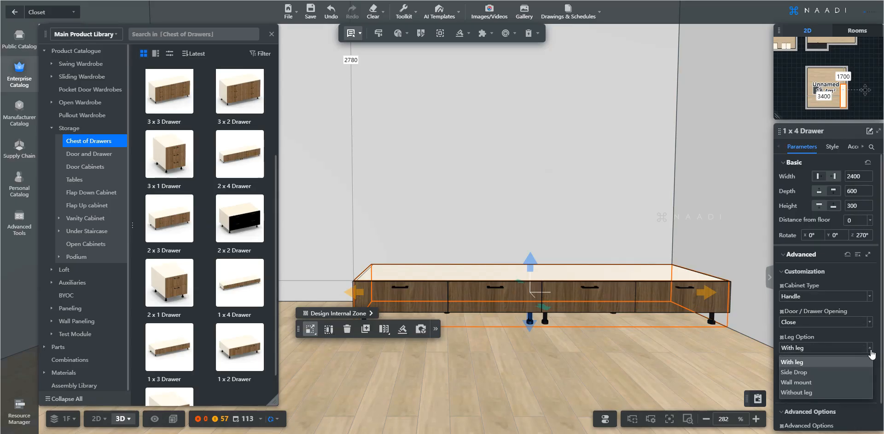
click(802, 383)
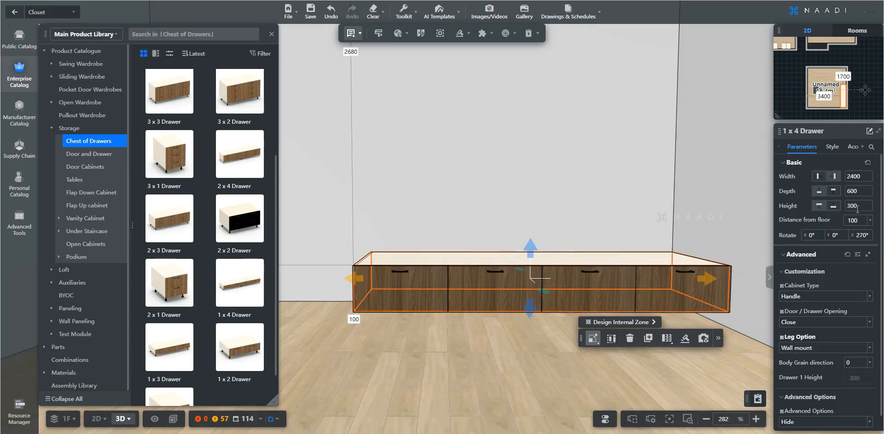
click(857, 207)
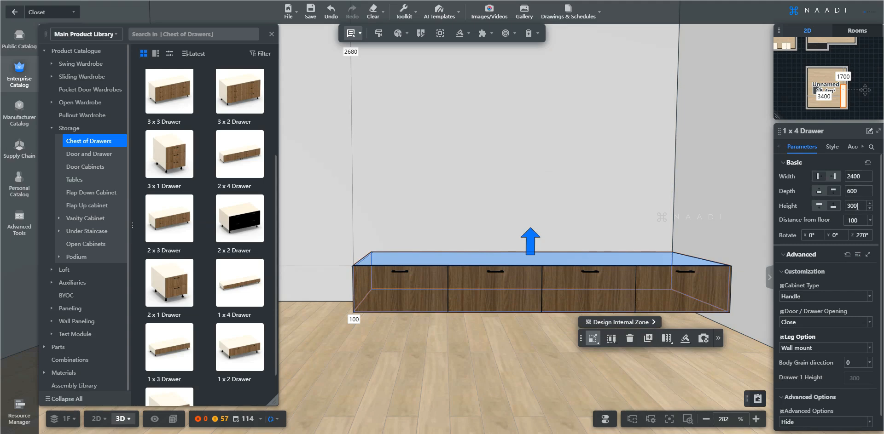
Set the drawer cabinet to height 250, width 3500 and depth 400.
double_click(852, 206)
text(250)
key(Return)
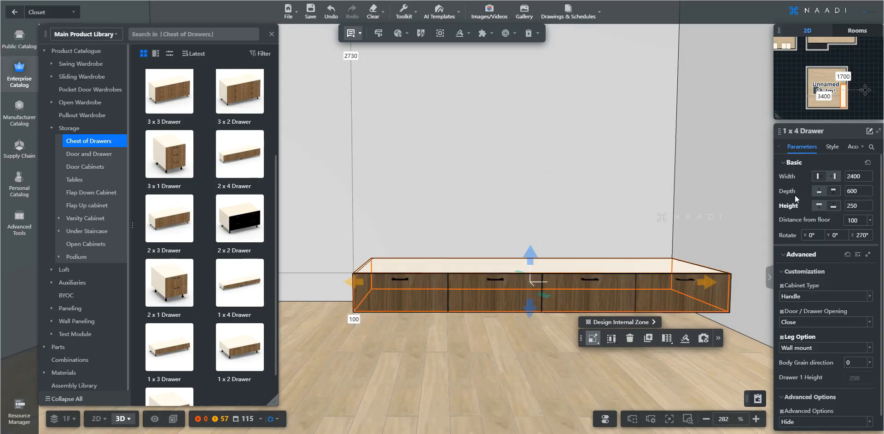
double_click(852, 176)
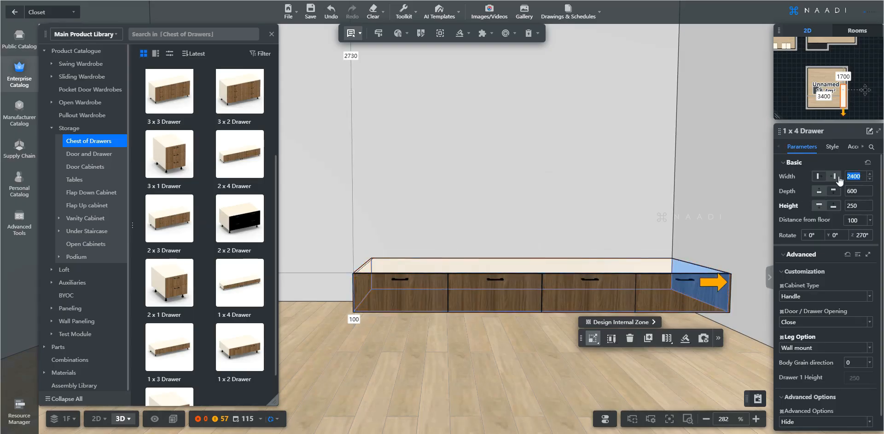
text(3)
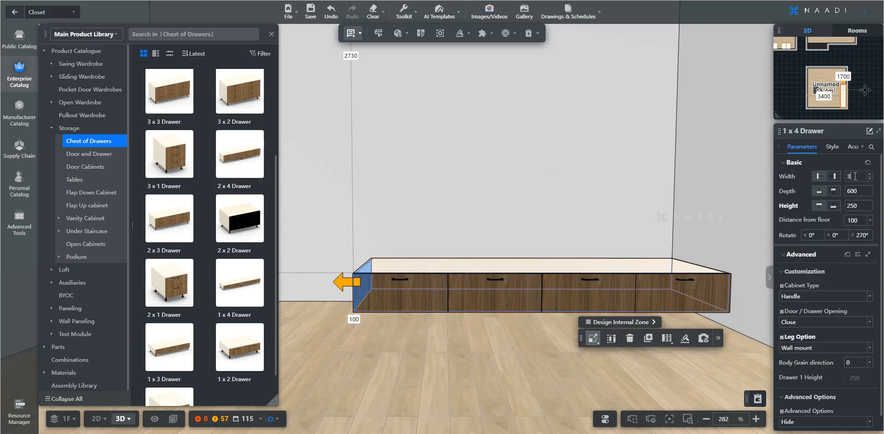
text(500)
key(Return)
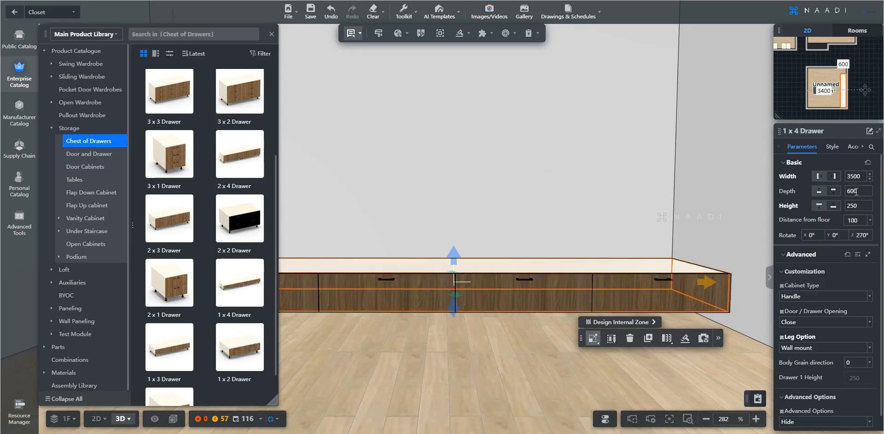
click(855, 192)
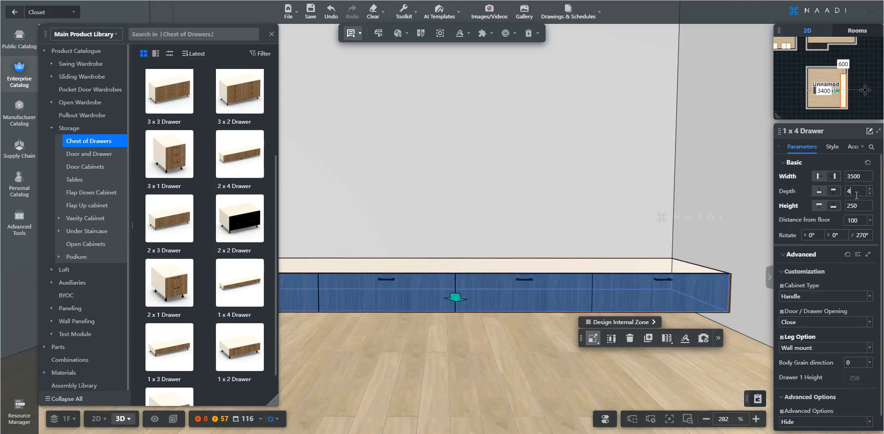
text(400)
key(Return)
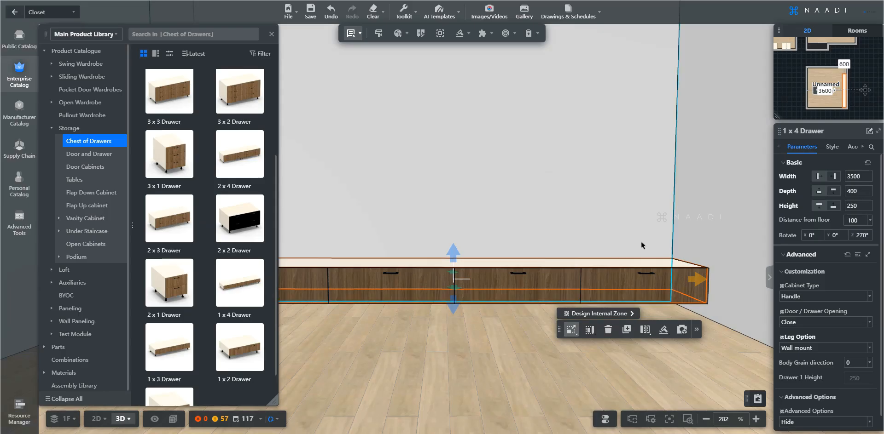
Inspect the resized 3500 mm cabinet from above and along its left end.
key(a)
key(s)
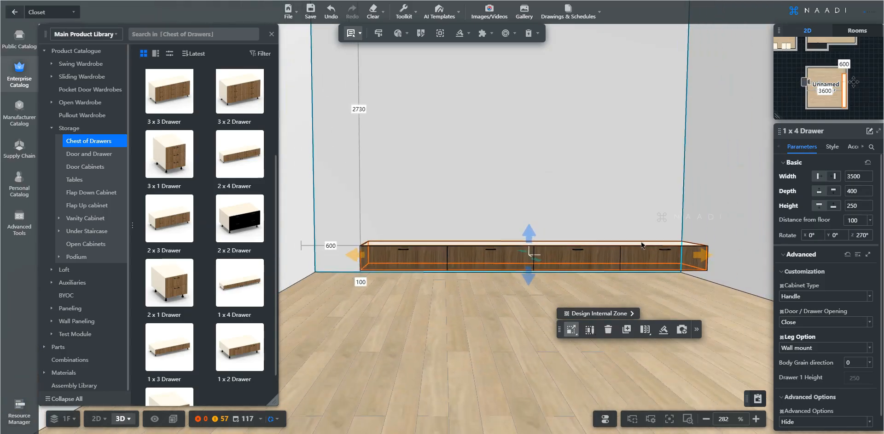
key(w)
key(q)
key(d)
key(a)
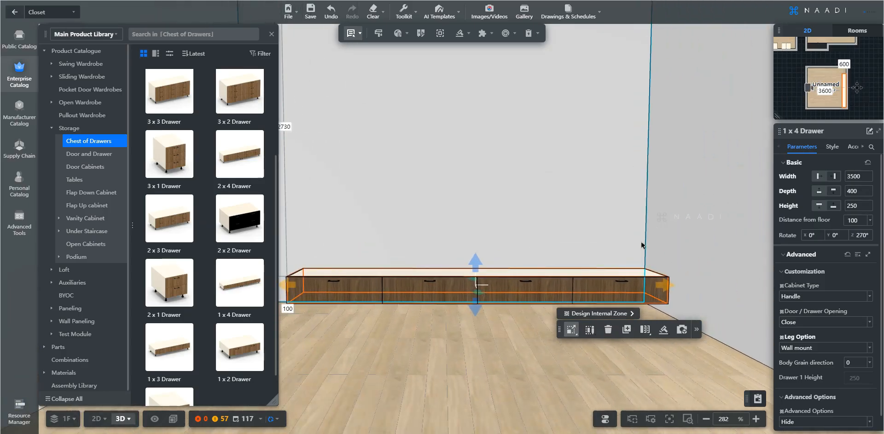
key(q)
key(s)
key(a)
key(e)
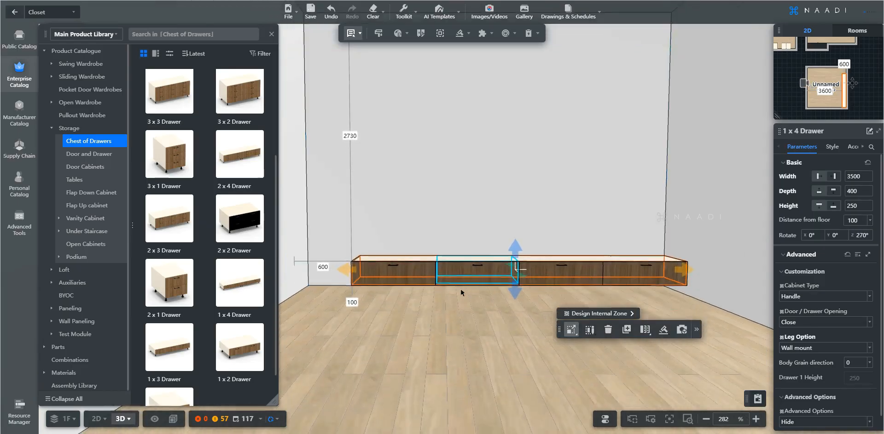
key(e)
key(w)
key(a)
key(e)
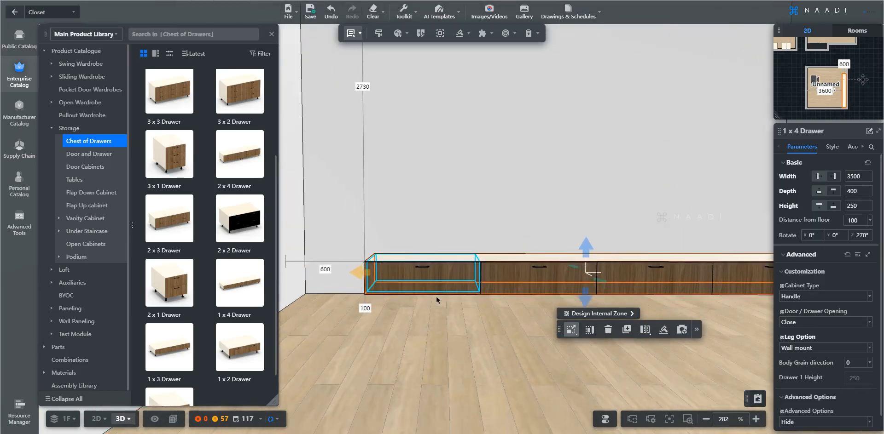
key(w)
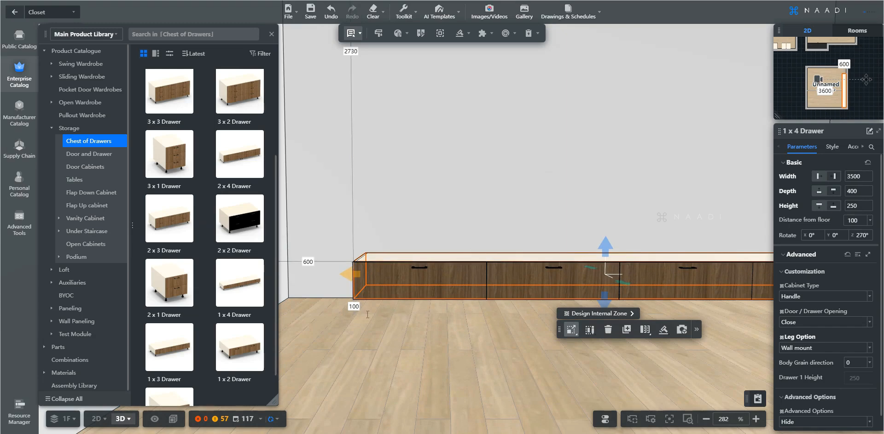
key(d)
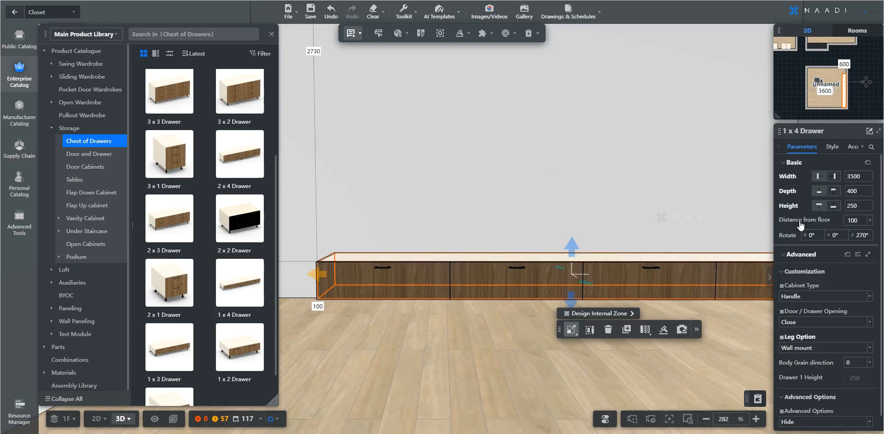
double_click(854, 223)
text(8)
key(Return)
scroll(410, 322, down, 3)
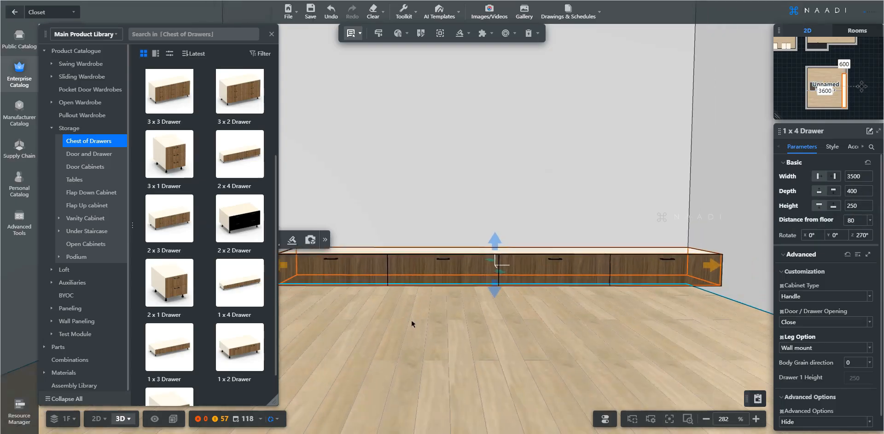
drag(411, 323, 412, 318)
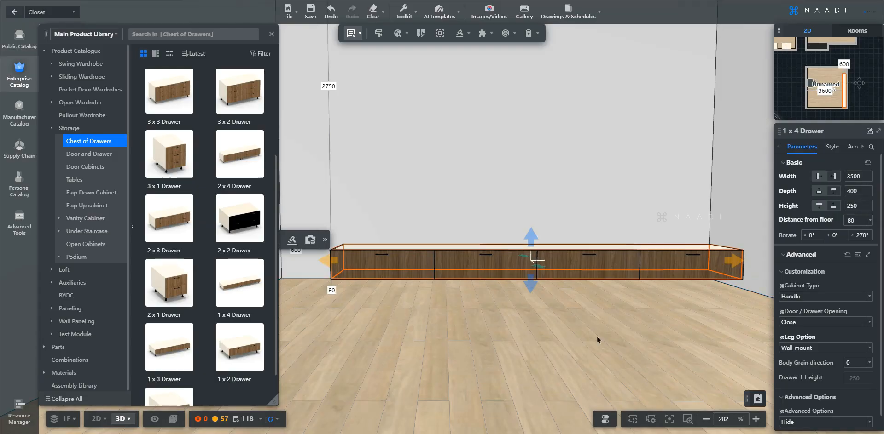
key(e)
key(q)
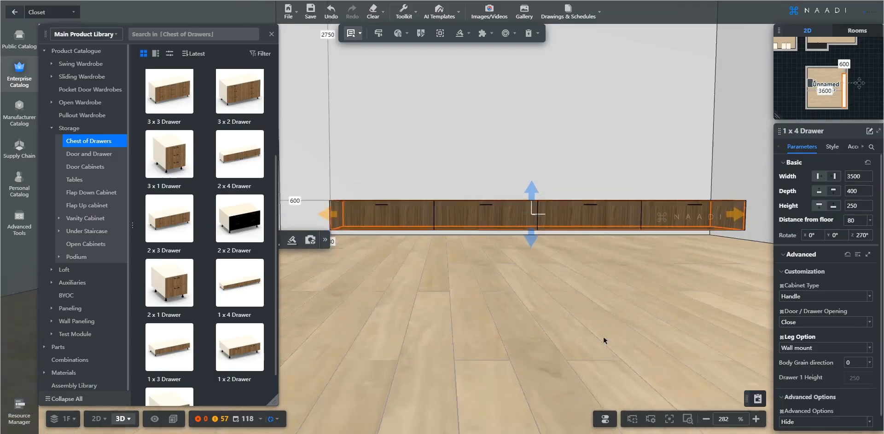
middle_drag(604, 341, 564, 361)
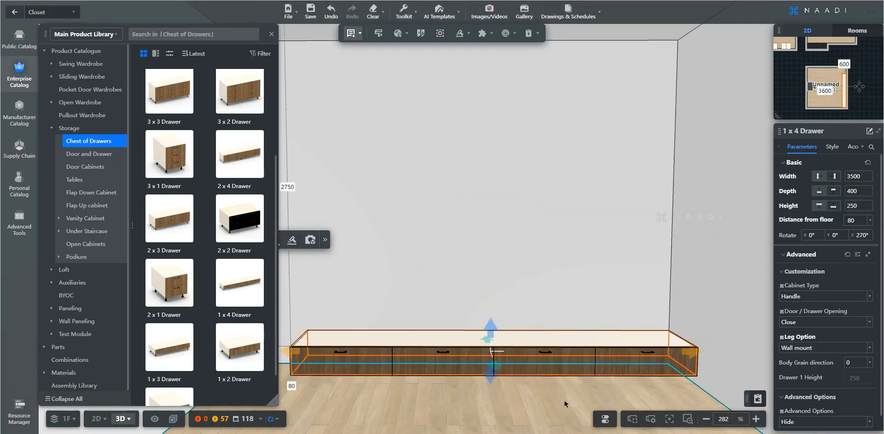
right_drag(557, 404, 555, 405)
scroll(556, 404, down, 2)
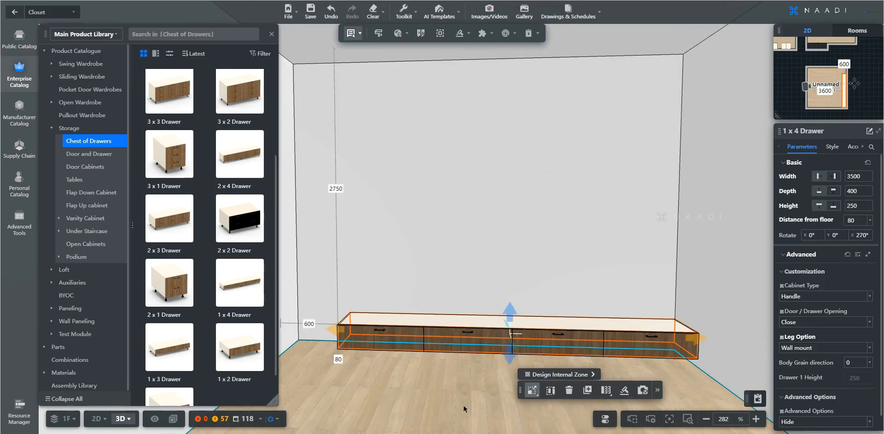
right_drag(460, 405, 473, 410)
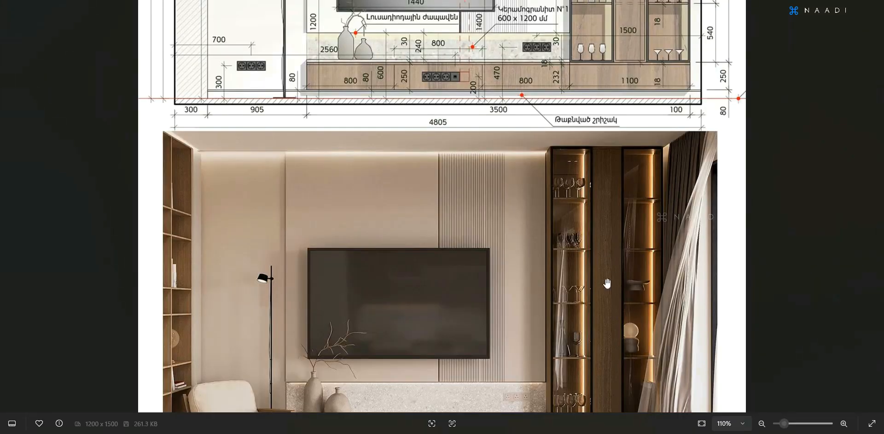
scroll(608, 285, down, 1)
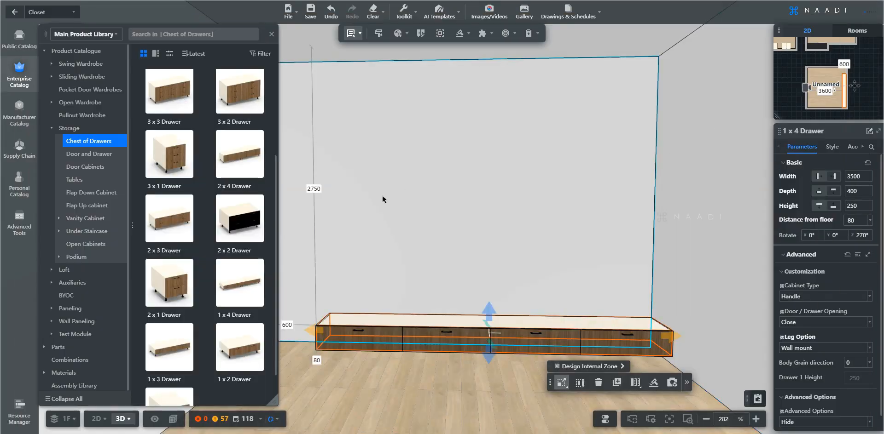
Place a Single Door (L)/(R) cabinet from Door Cabinets in front of the drawer unit.
click(94, 168)
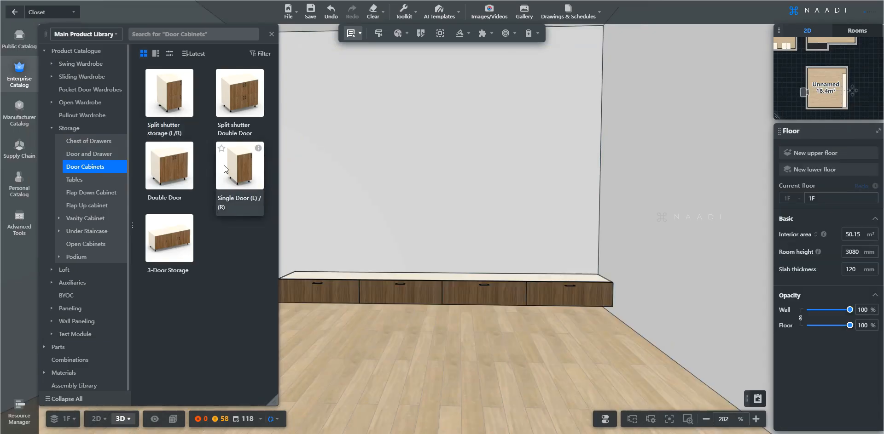
click(224, 165)
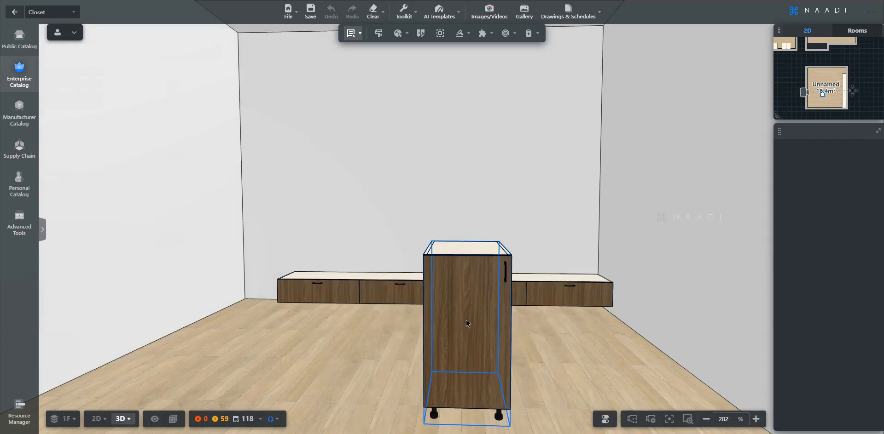
key(d)
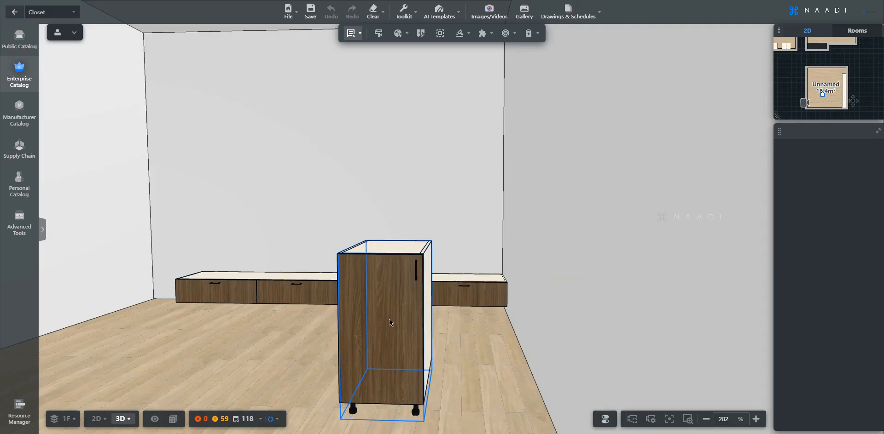
click(389, 322)
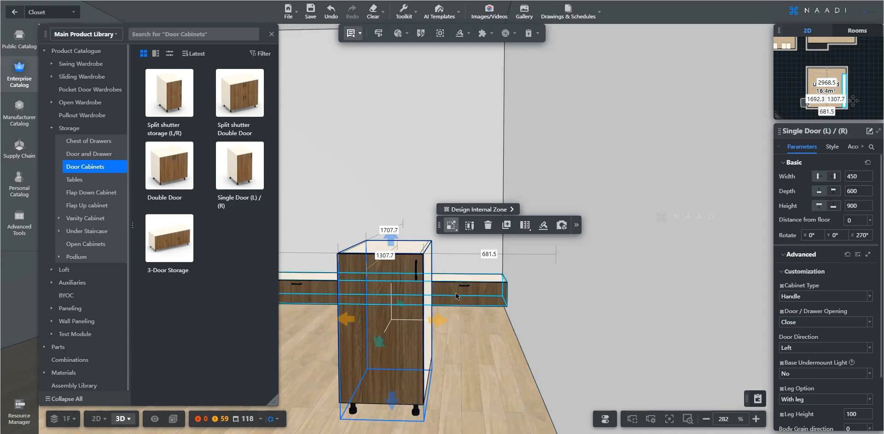
Change the single-door cabinet's Leg Option to Wall mount.
key(a)
key(a)
key(d)
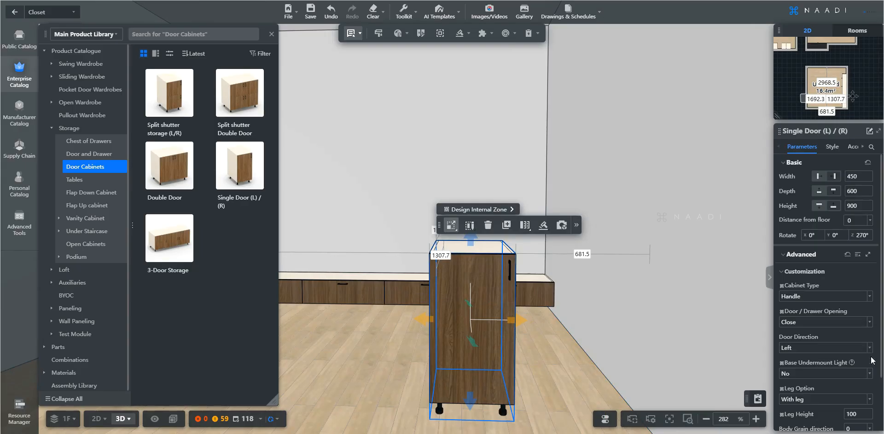
click(869, 400)
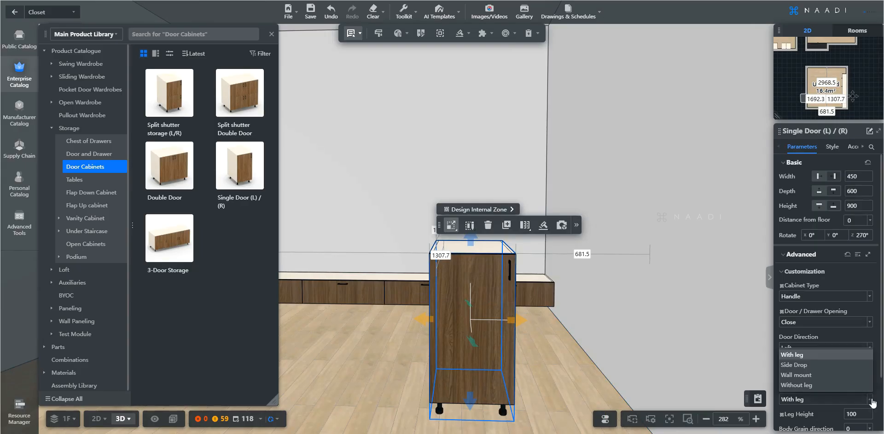
click(812, 374)
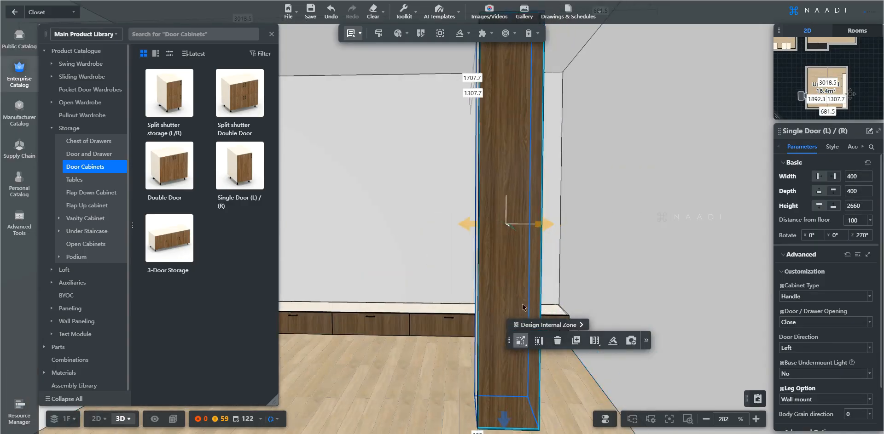
Resize the single-door cabinet to a tall column 400 wide, 400 deep and 2660 high.
right_drag(511, 278, 495, 277)
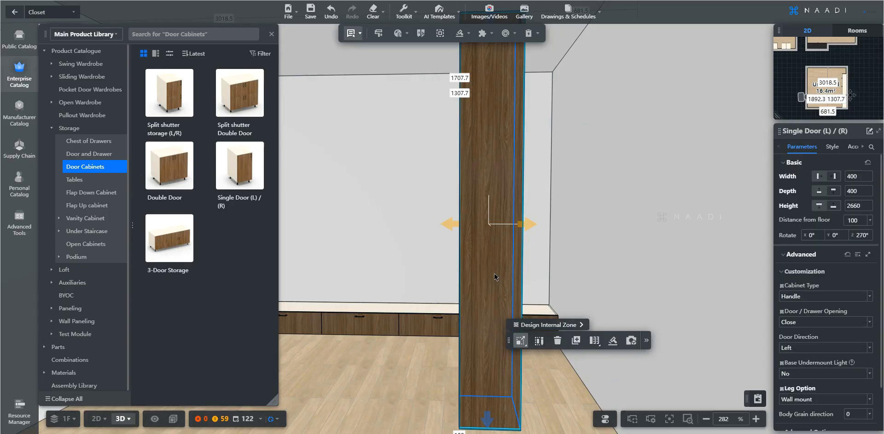
click(646, 341)
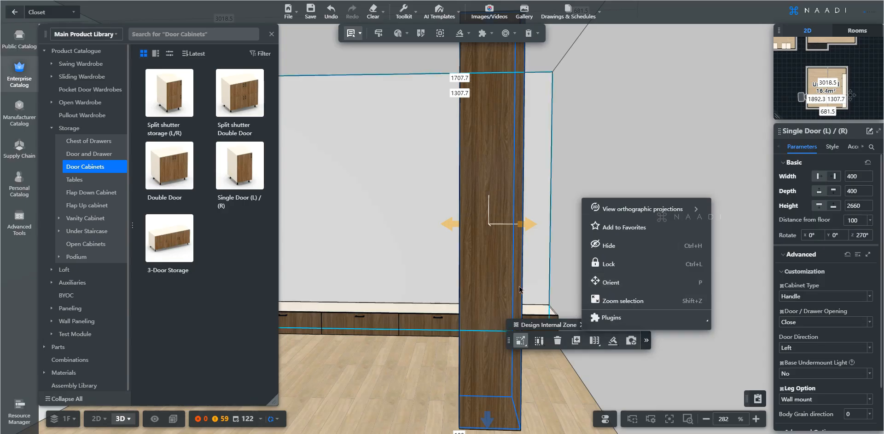
Orient the tall cabinet onto the top of the drawer unit at its left end.
click(506, 279)
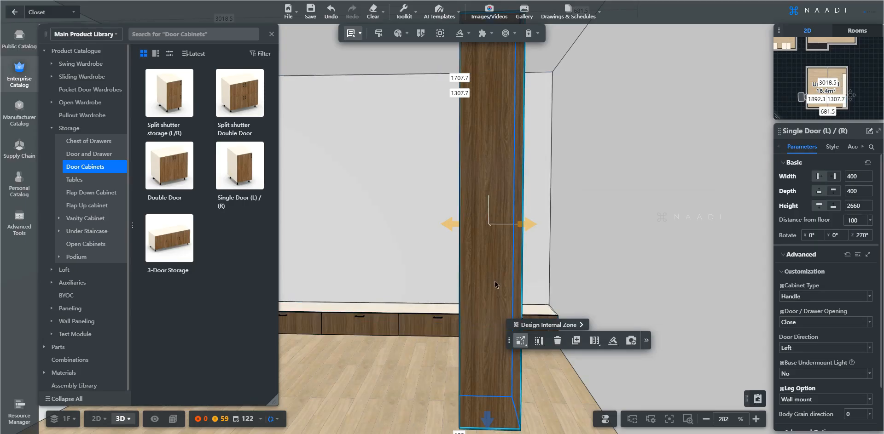
click(646, 341)
click(647, 287)
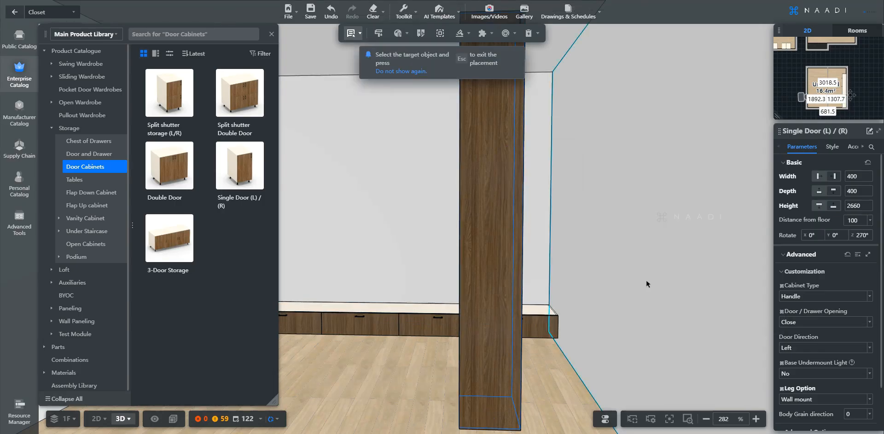
key(a)
key(w)
click(577, 331)
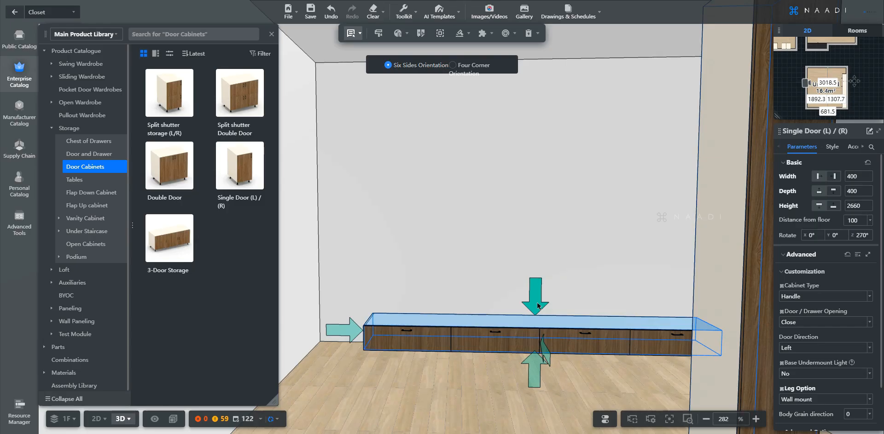
click(536, 306)
key(Escape)
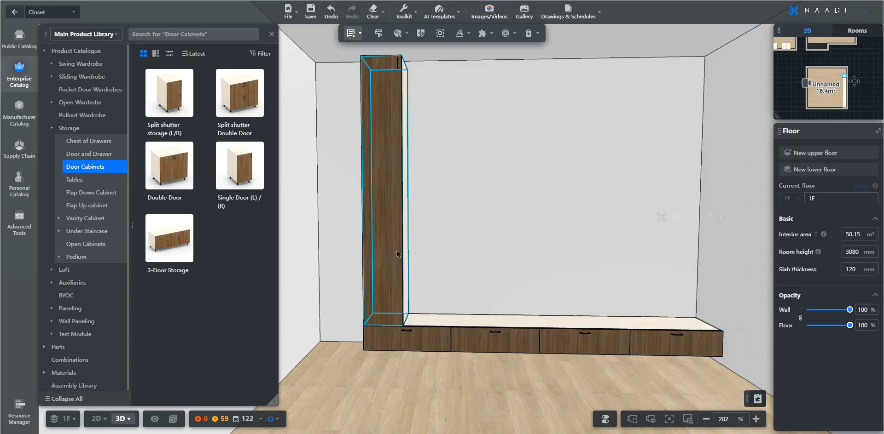
Slide the tall cabinet to the drawer run's right end and view the reference elevation.
key(d)
key(a)
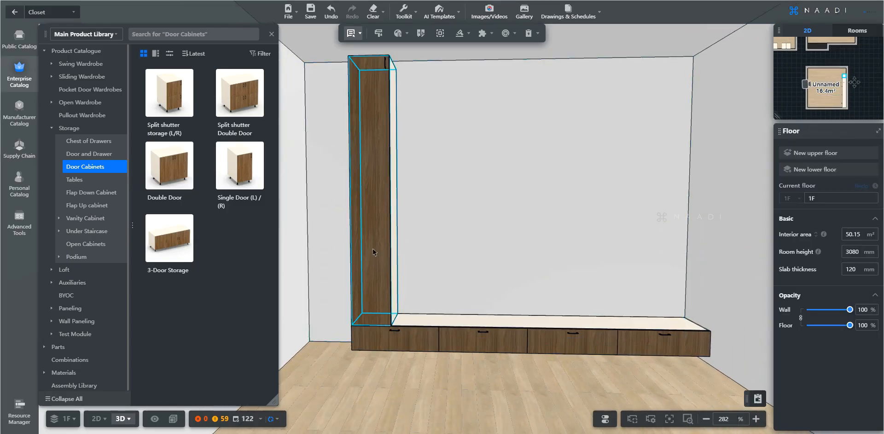
click(376, 257)
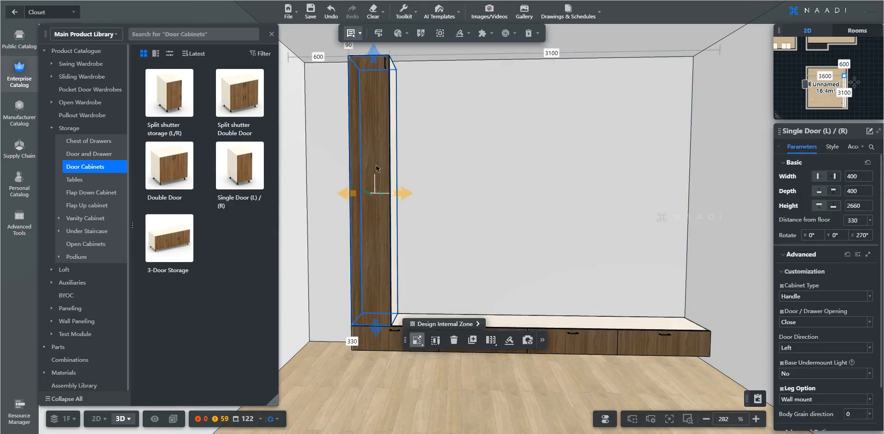
key(d)
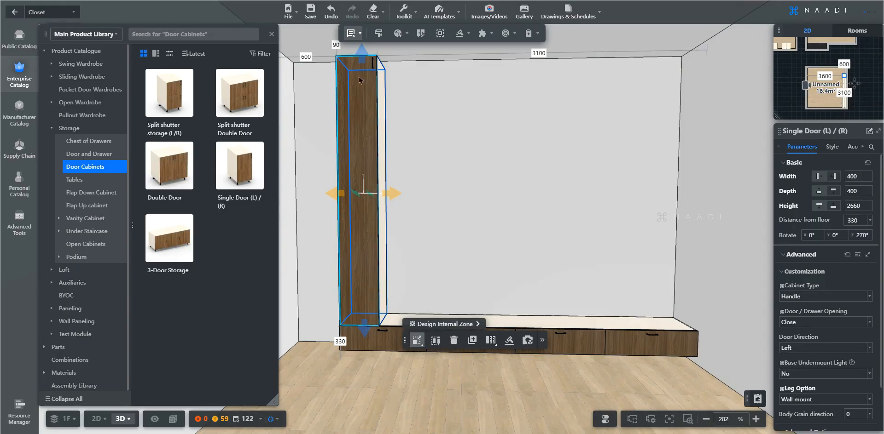
mouse_move(418, 343)
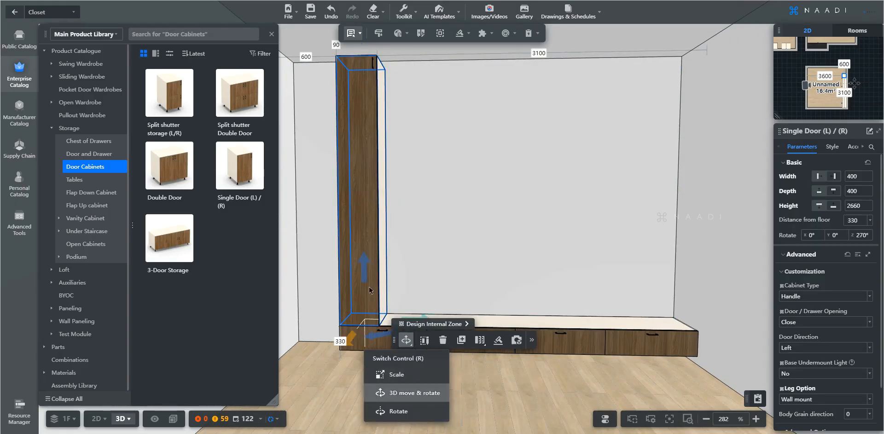
click(423, 394)
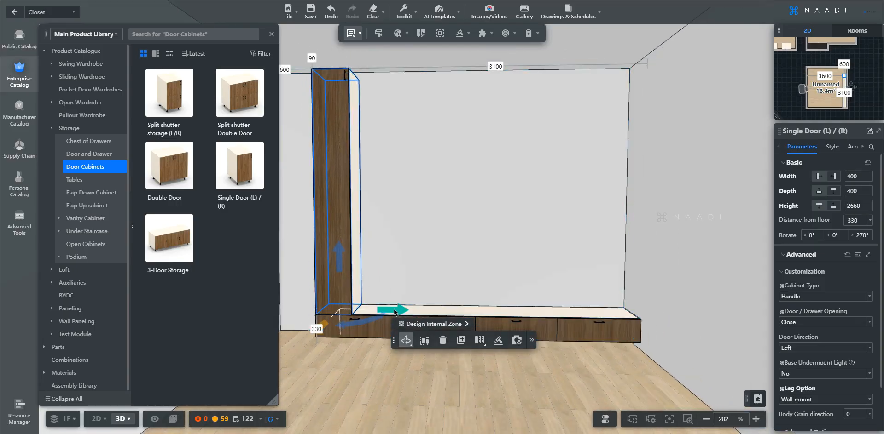
drag(397, 312, 656, 308)
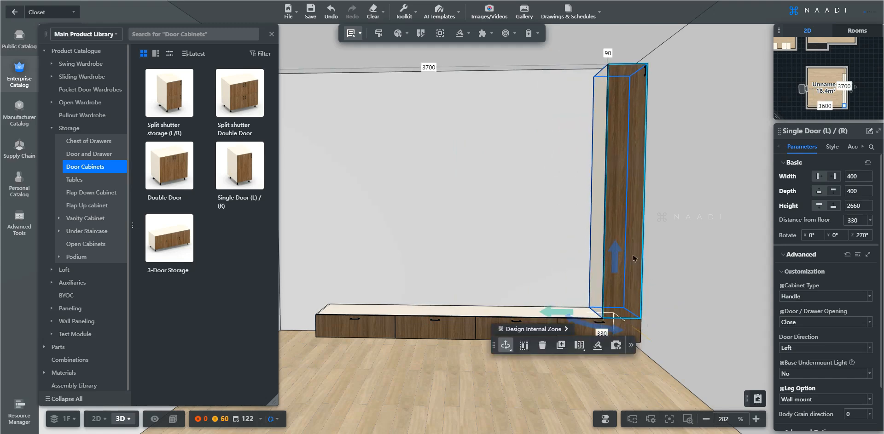
scroll(633, 258, up, 5)
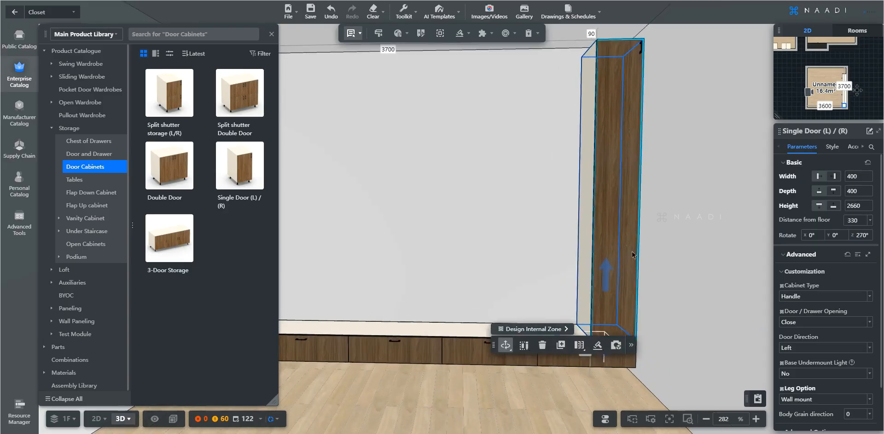
key(alt+Tab)
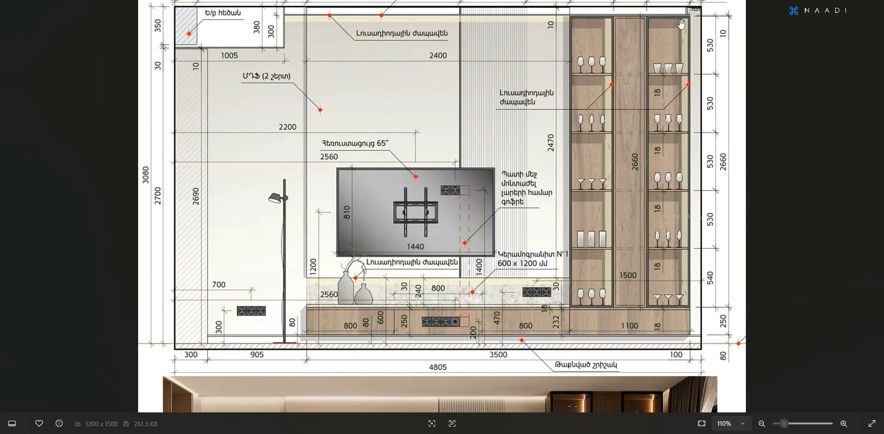
Duplicate the tall cabinet, place the copy to its left, and make it 300 wide.
key(alt+Tab)
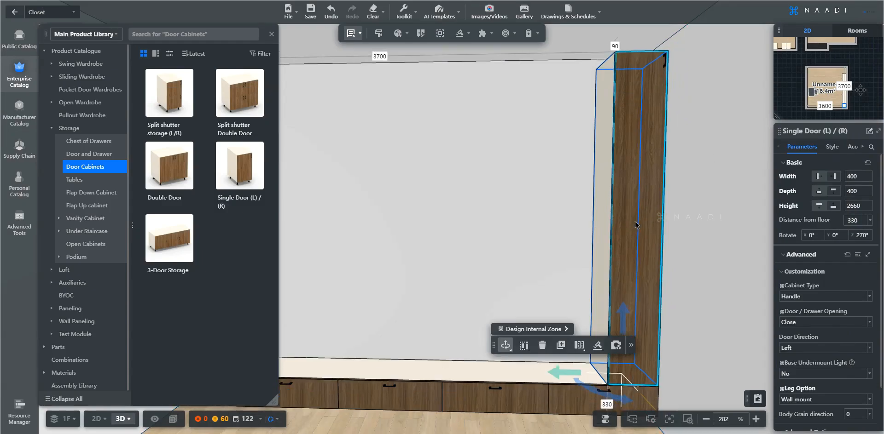
middle_drag(619, 218, 645, 212)
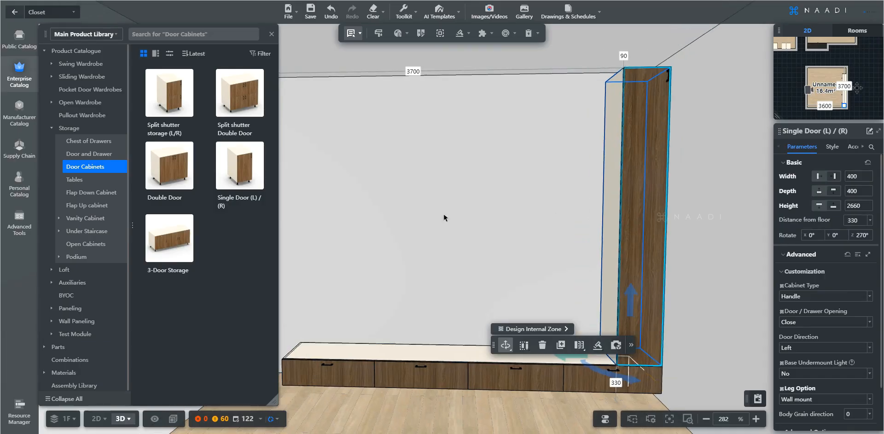
scroll(421, 296, down, 1)
scroll(444, 293, up, 1)
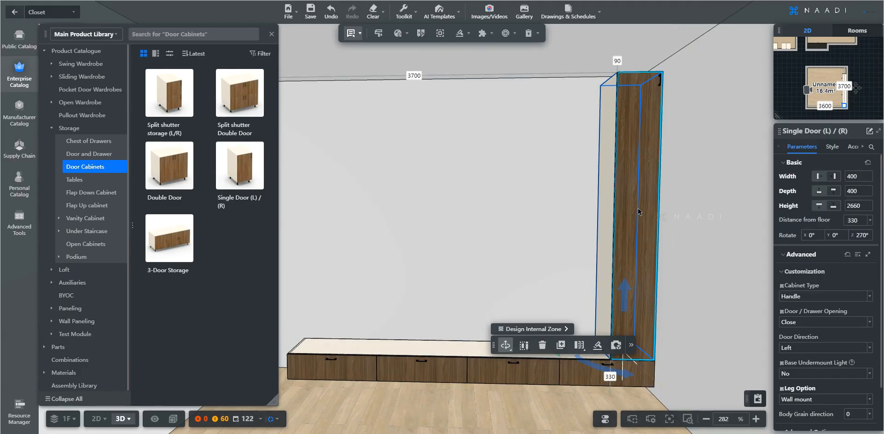
key(ctrl+c)
key(ctrl+v)
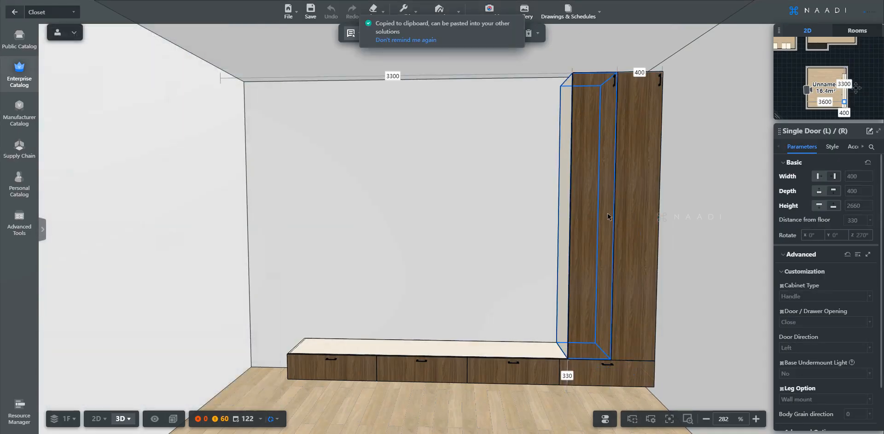
click(608, 217)
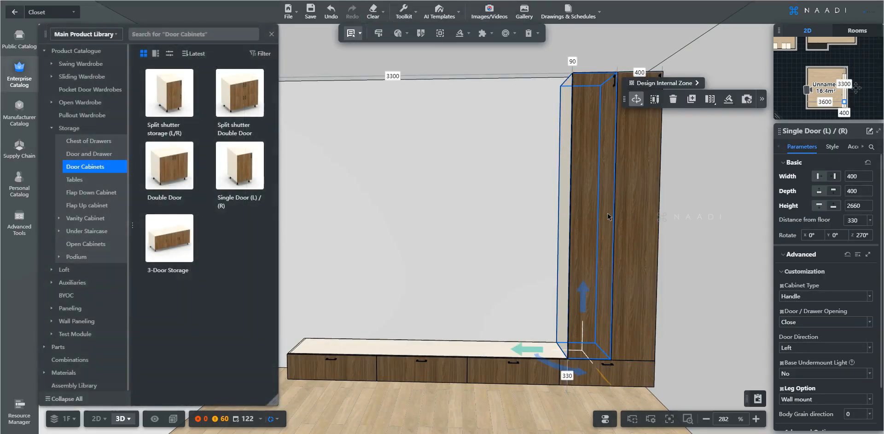
click(848, 176)
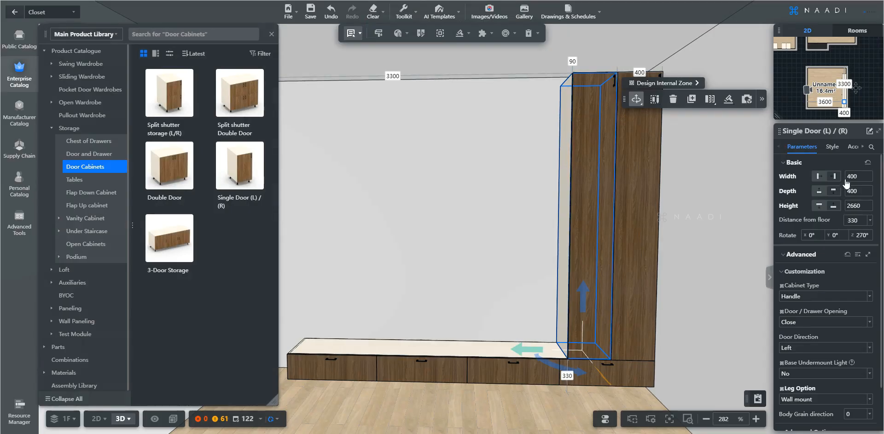
double_click(848, 176)
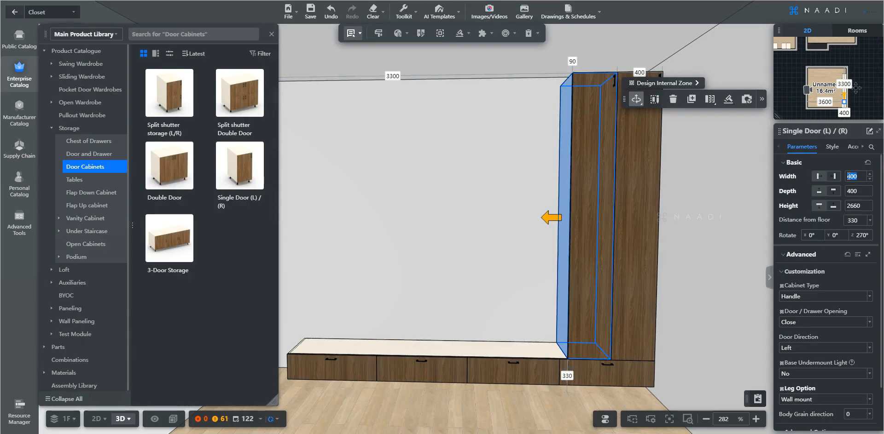
text(300)
key(Return)
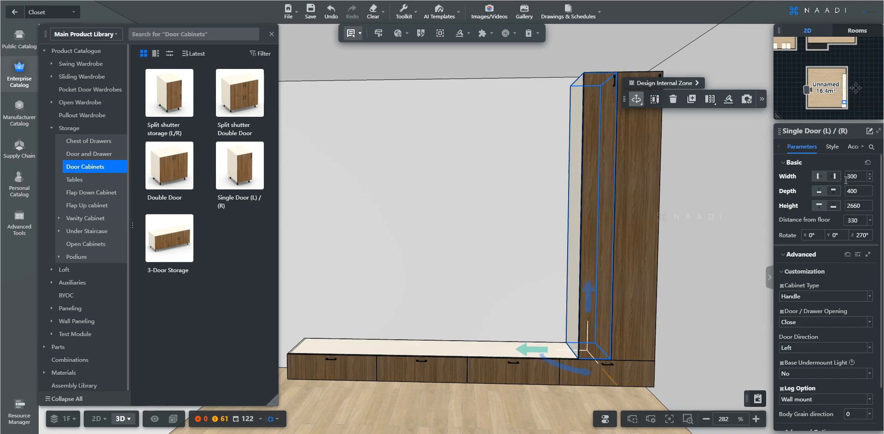
Copy the 400-wide tall cabinet again and place it at the left of the row.
click(641, 192)
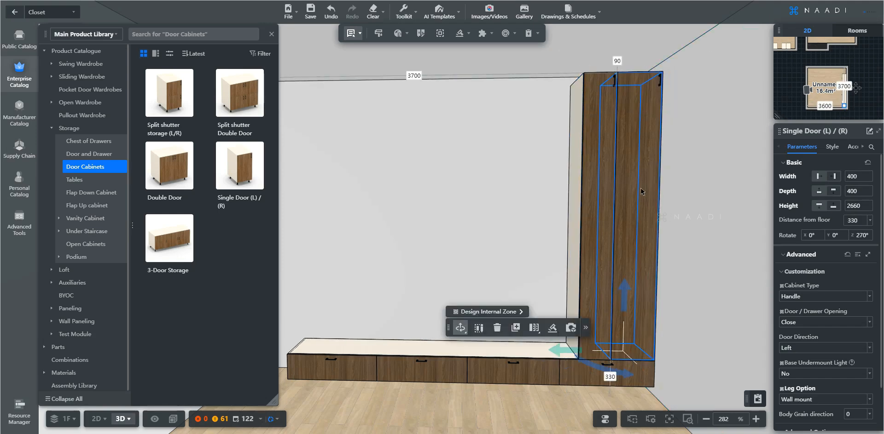
key(ctrl+c)
key(ctrl+v)
click(579, 189)
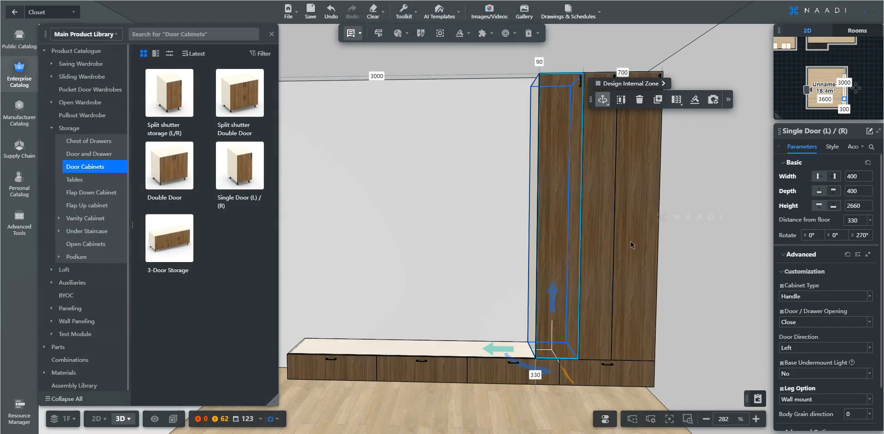
Review the TV-wall drawing and render in Photos, then return to the Coohom design.
mouse_move(533, 433)
click(533, 397)
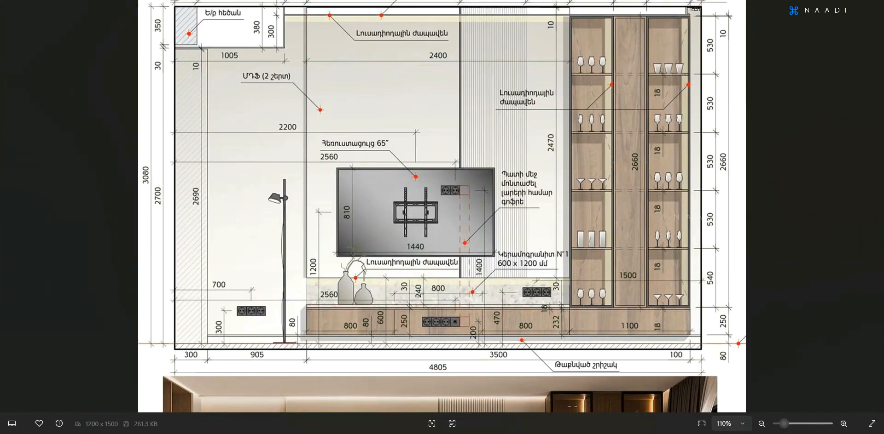
scroll(538, 336, down, 6)
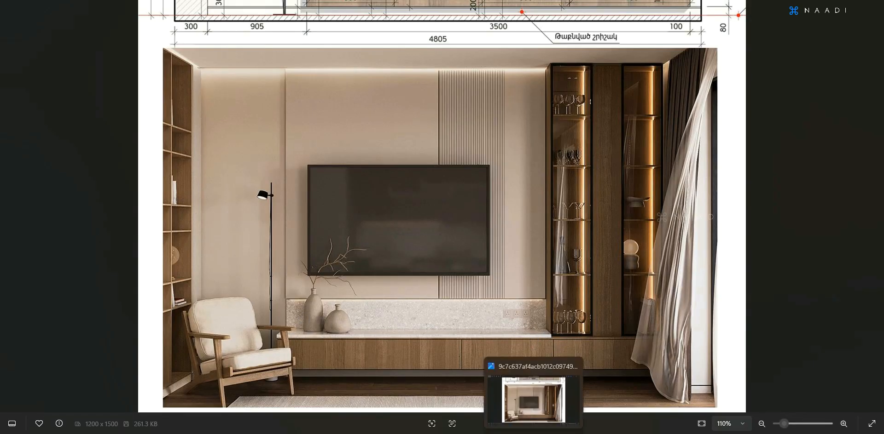
click(533, 398)
middle_drag(477, 352, 502, 320)
scroll(487, 340, up, 4)
scroll(389, 300, down, 1)
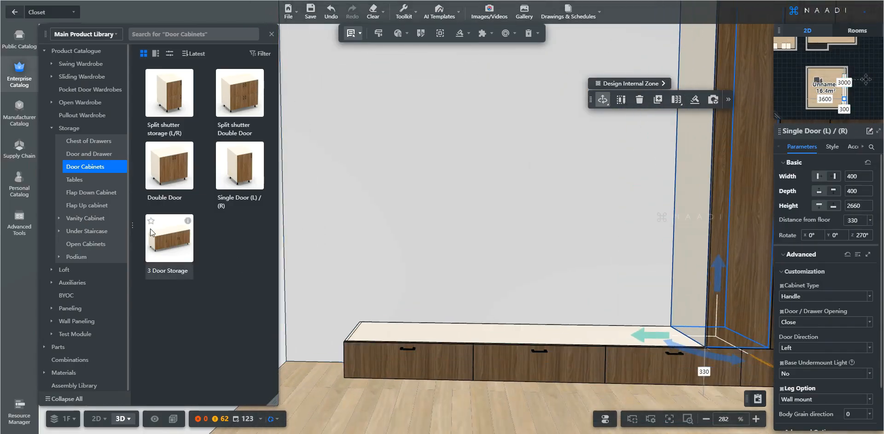
Place a Ledge Panel from Auxiliaries > Floating Shelf onto the wall.
click(88, 283)
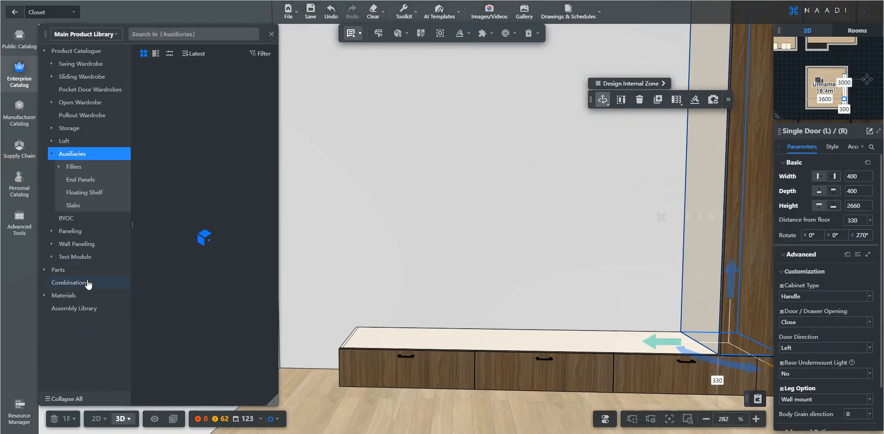
click(84, 193)
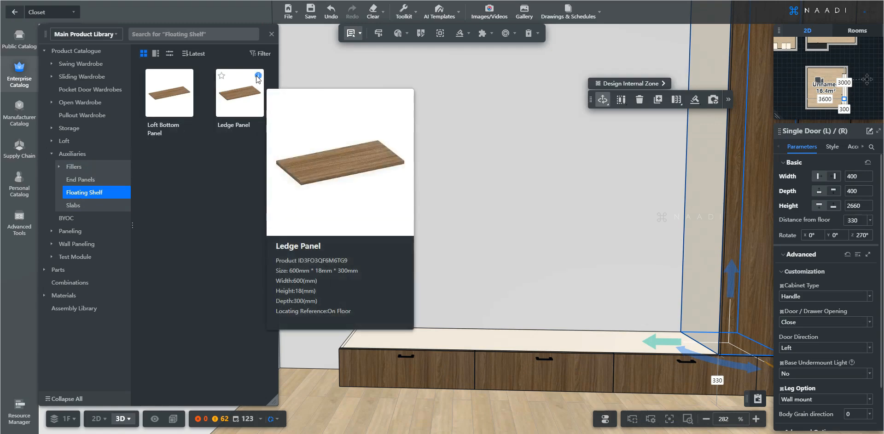
click(231, 110)
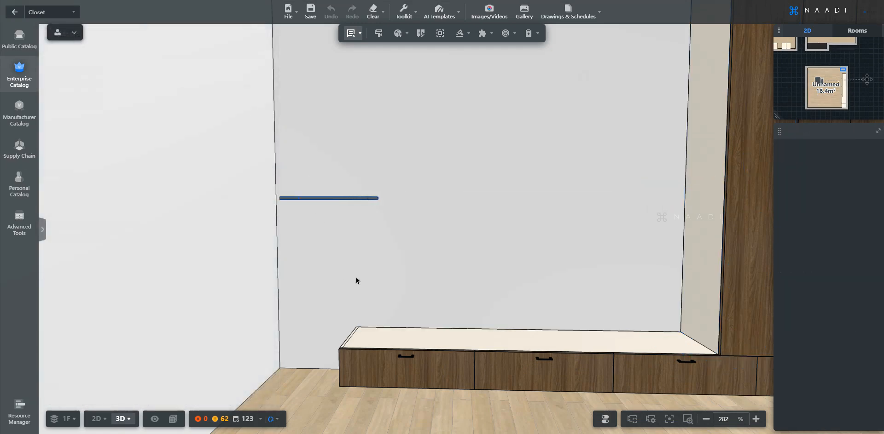
right_drag(421, 268, 402, 276)
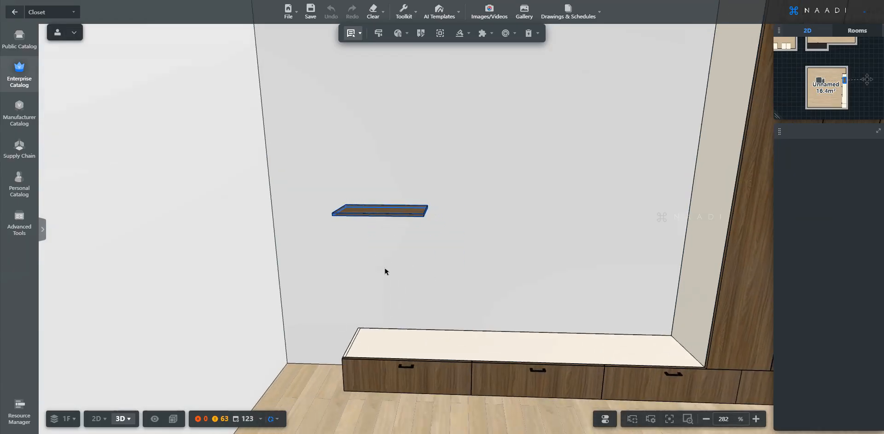
click(380, 269)
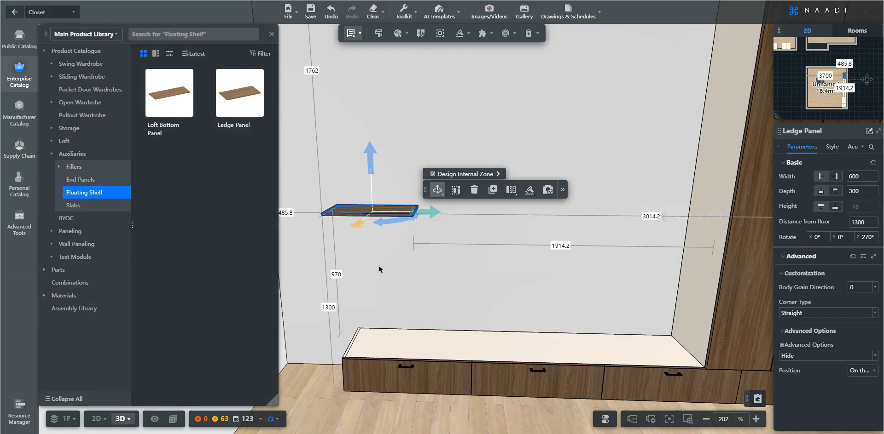
Orient the ledge panel onto the low drawer unit's left end.
click(562, 191)
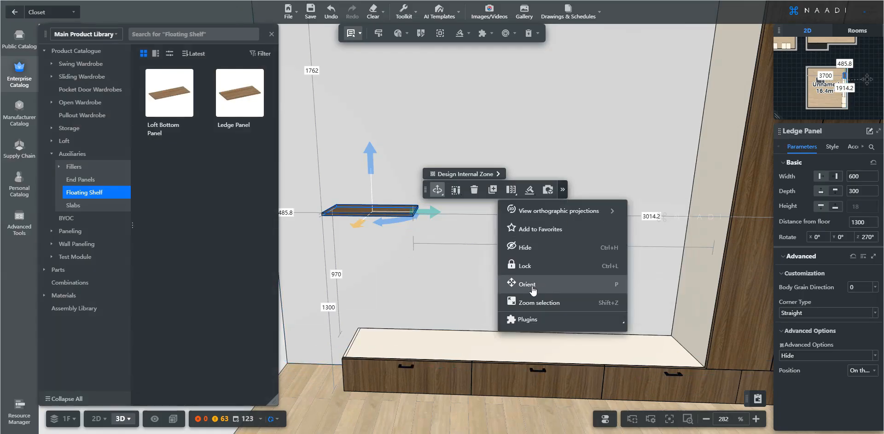
click(594, 289)
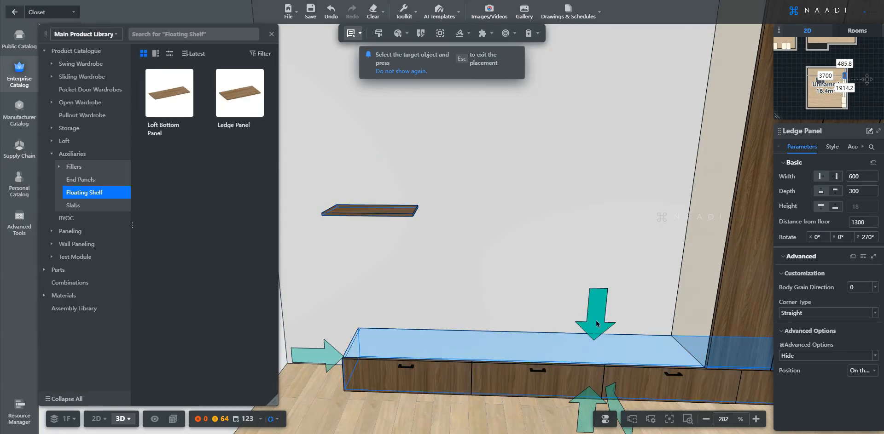
click(596, 324)
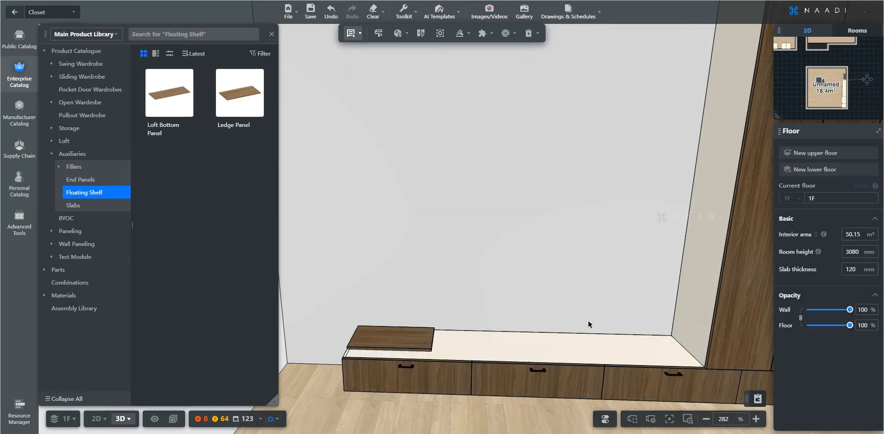
click(420, 340)
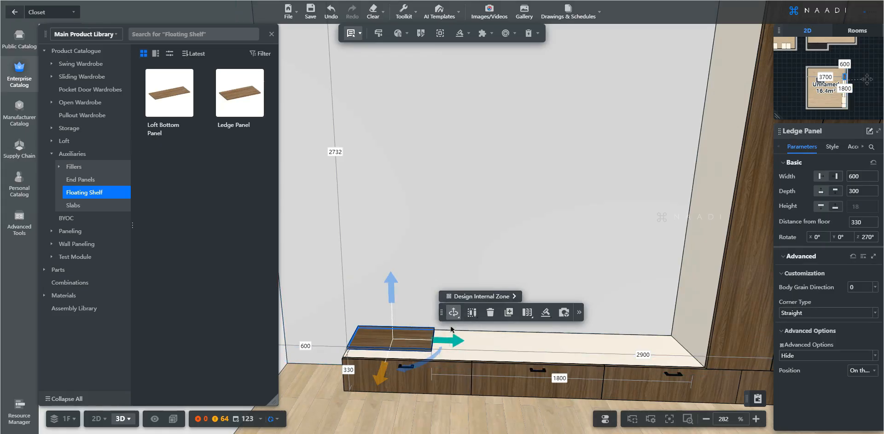
Scale the Ledge Panel across the low unit's top to 2400 mm wide and 418 mm deep.
mouse_move(454, 313)
click(449, 349)
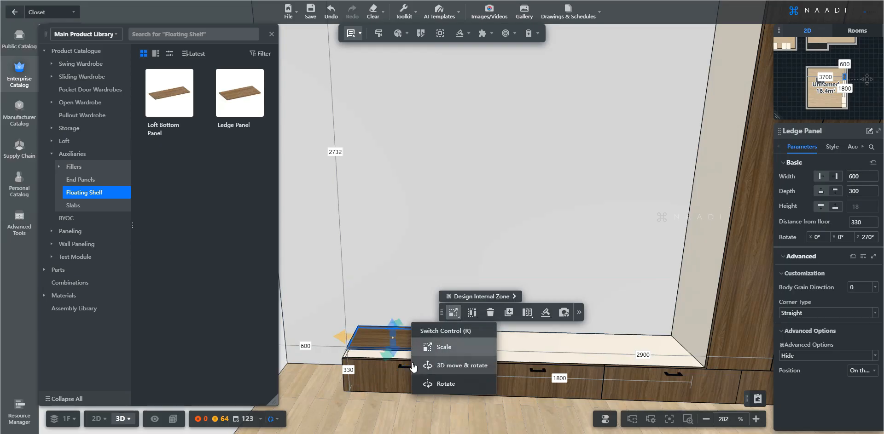
drag(406, 345, 655, 348)
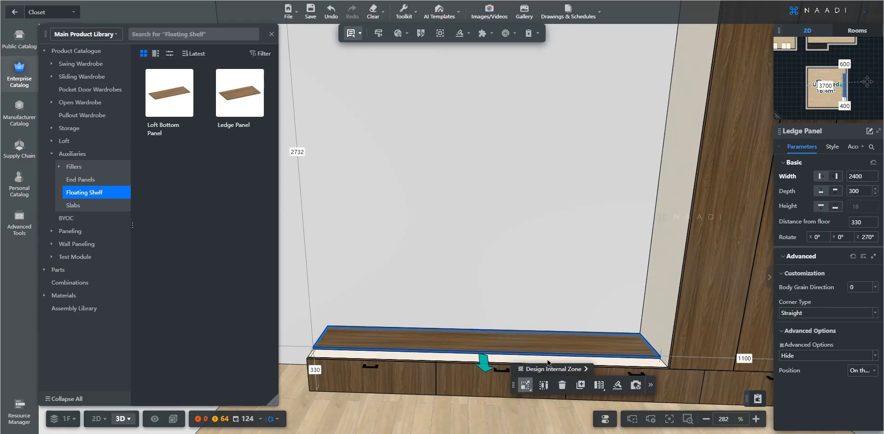
drag(483, 361, 487, 370)
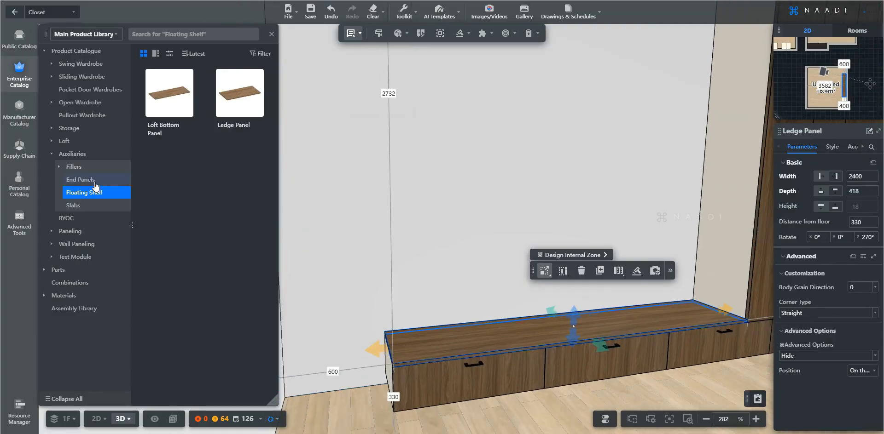
Add a Vertical End Panel (0°) and orient it onto the countertop.
click(96, 182)
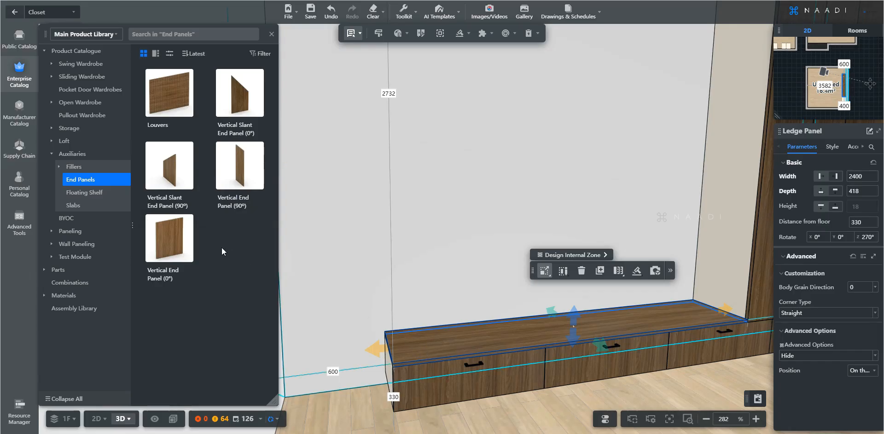
mouse_move(188, 216)
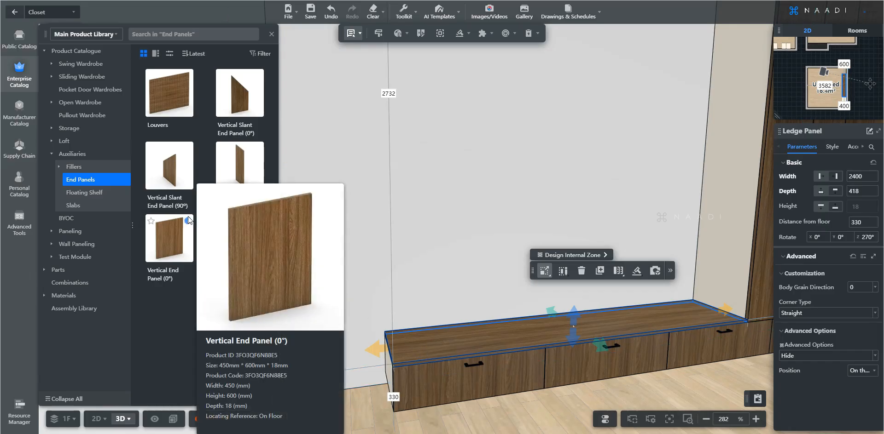
drag(173, 236, 369, 289)
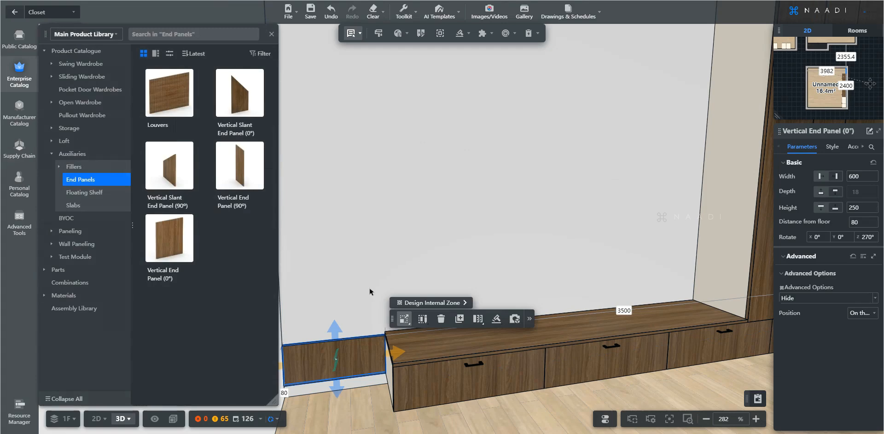
click(404, 319)
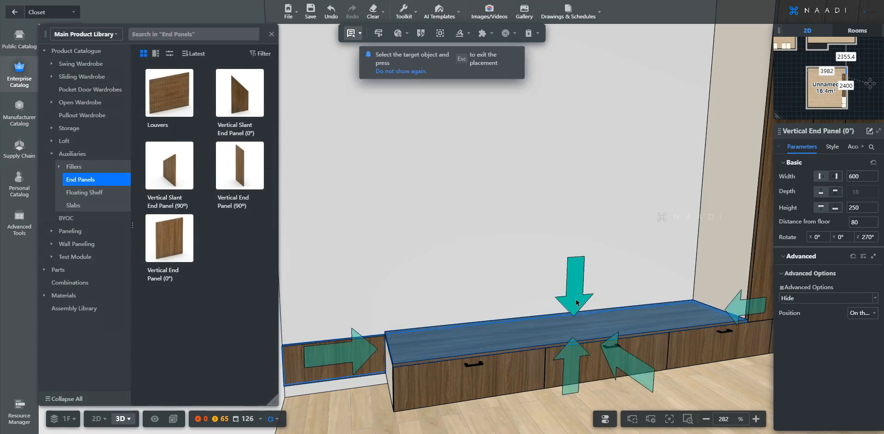
click(542, 314)
key(Escape)
Stretch the end panel to 2400 mm along the countertop and view the reference elevation.
click(444, 311)
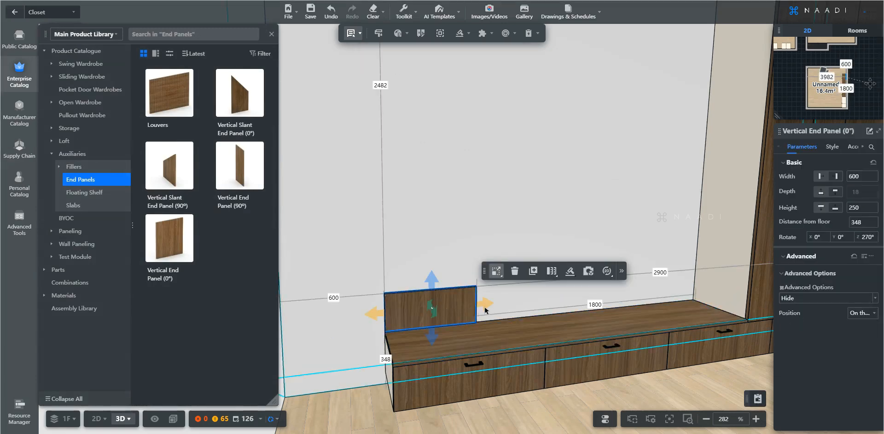
drag(485, 303, 750, 268)
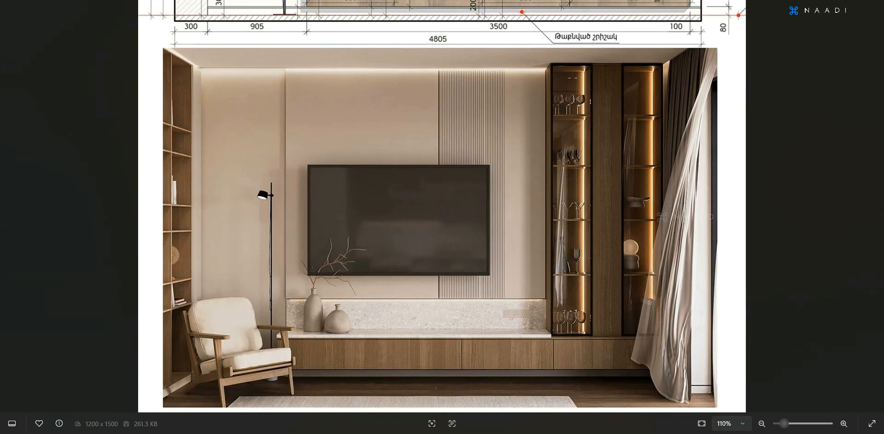
drag(445, 227, 444, 340)
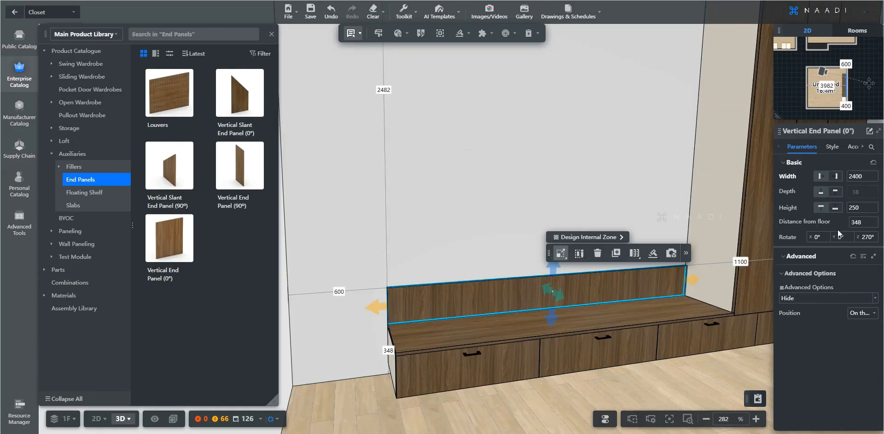
Set the back panel's height to 240 mm.
click(847, 211)
text(240)
key(Return)
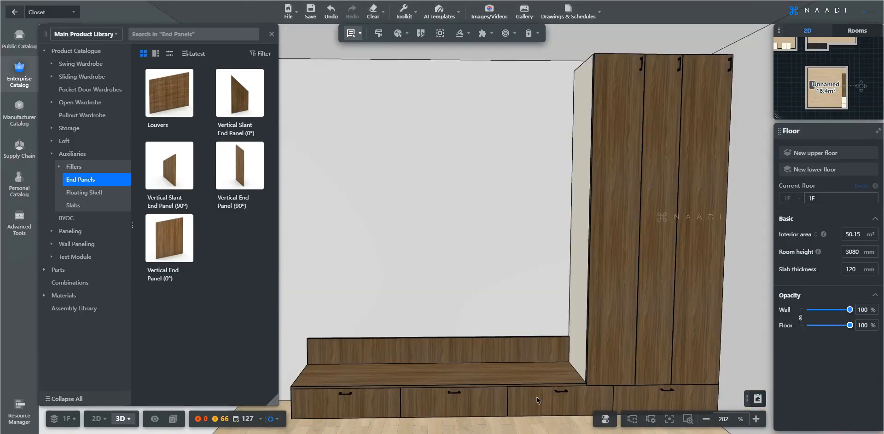
Check the reference drawing, then add another Vertical End Panel (0°) to the scene.
right_drag(451, 394, 537, 400)
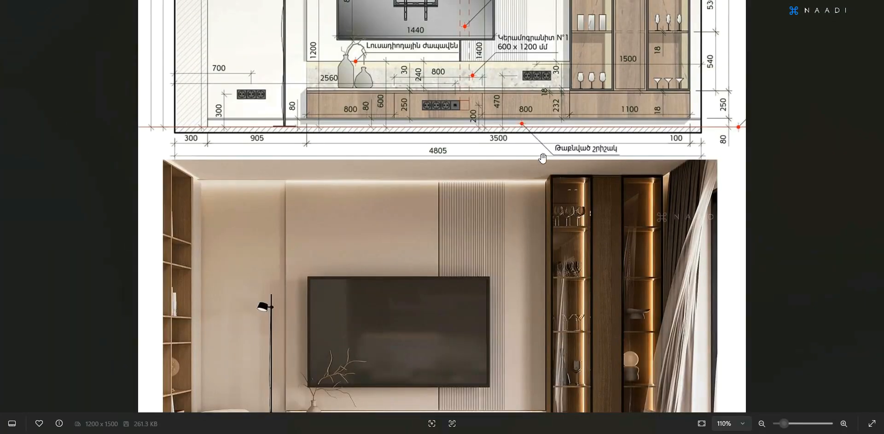
scroll(525, 213, up, 5)
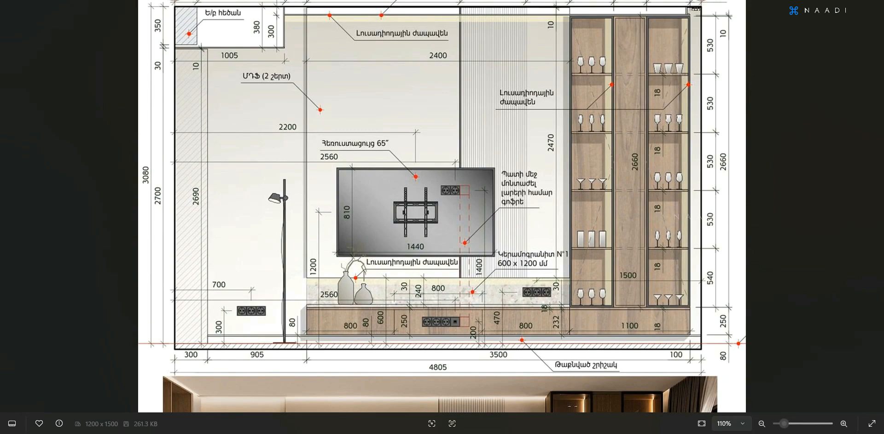
key(alt+Tab)
scroll(573, 201, down, 2)
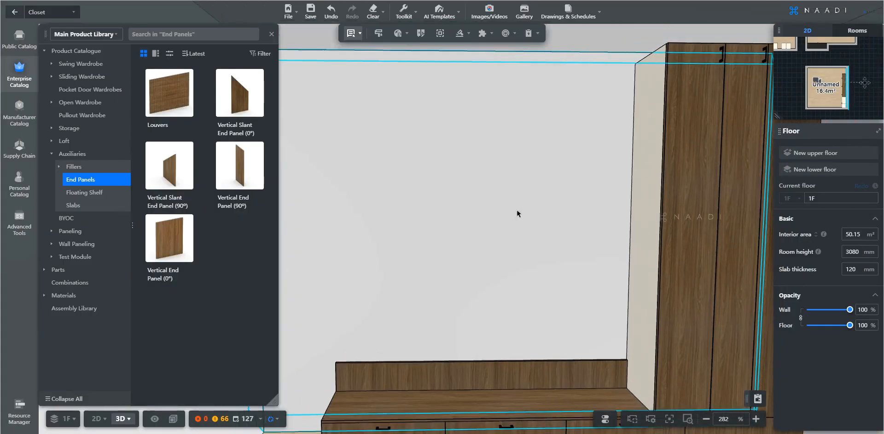
drag(172, 236, 513, 222)
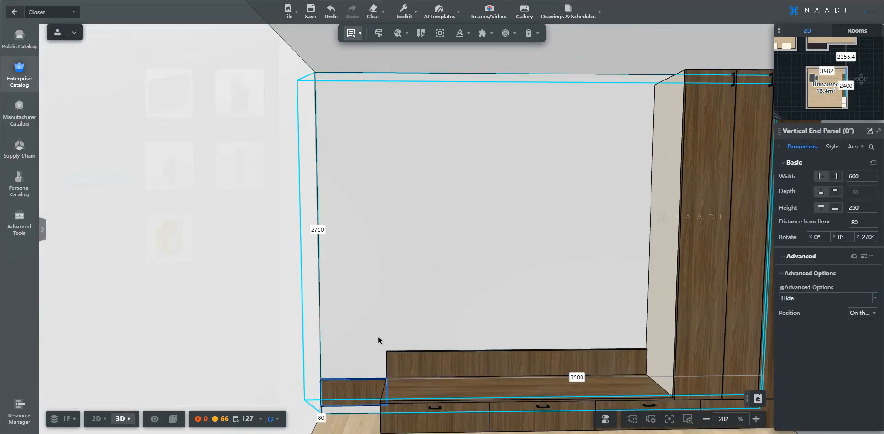
Align the new end panel on top of the bench's back panel.
key(a)
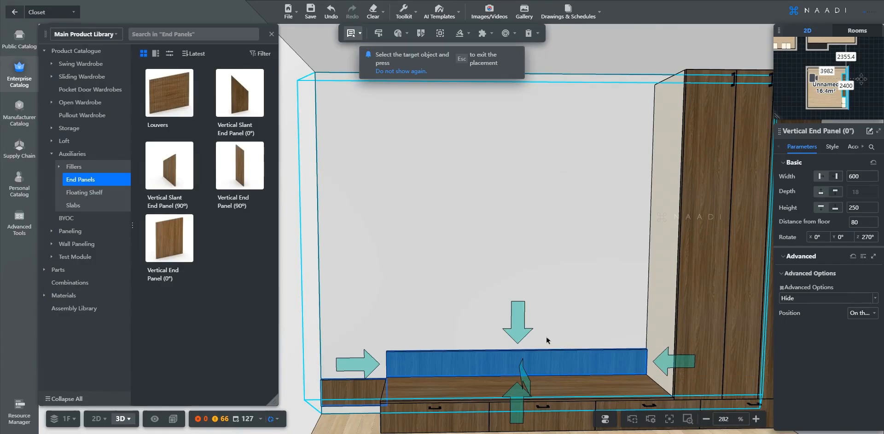
click(522, 331)
key(Escape)
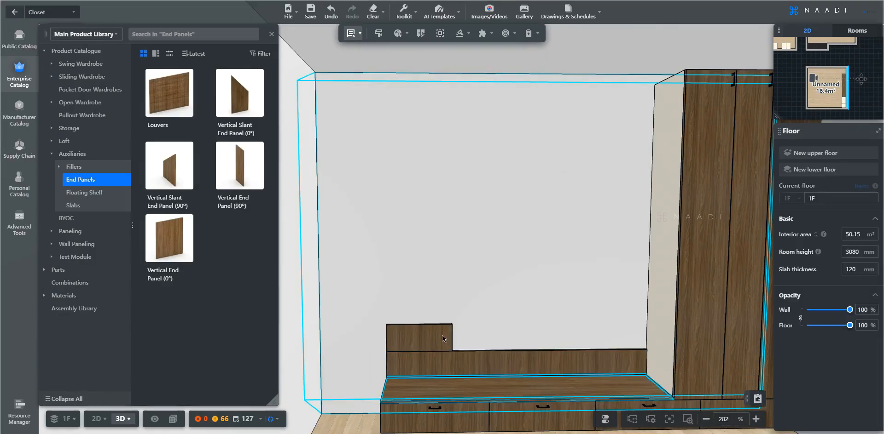
Resize the new panel to 731 mm wide beside the tall cabinet.
click(442, 339)
drag(463, 337, 672, 336)
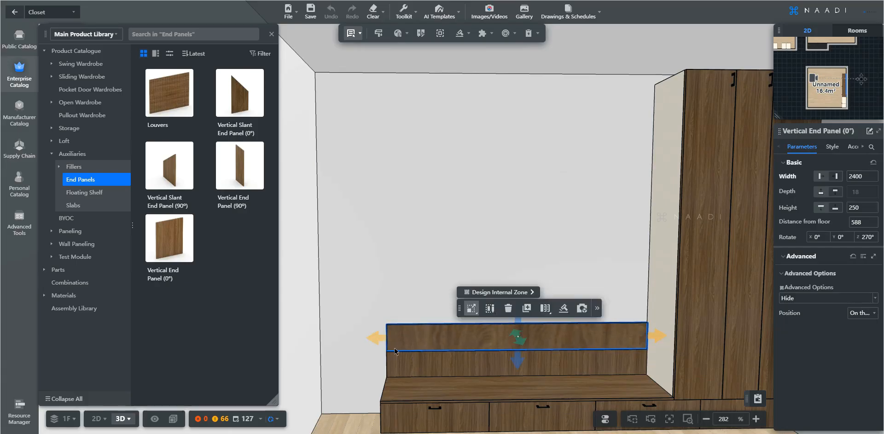
drag(380, 343, 572, 342)
right_drag(571, 341, 545, 342)
scroll(545, 342, up, 1)
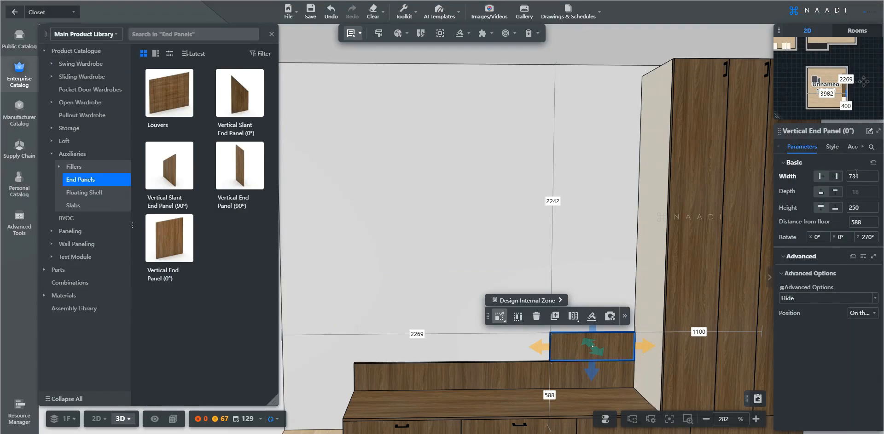
Make the end panel 400 mm wide and stretch it up to the cabinet top, 2402 high.
double_click(855, 175)
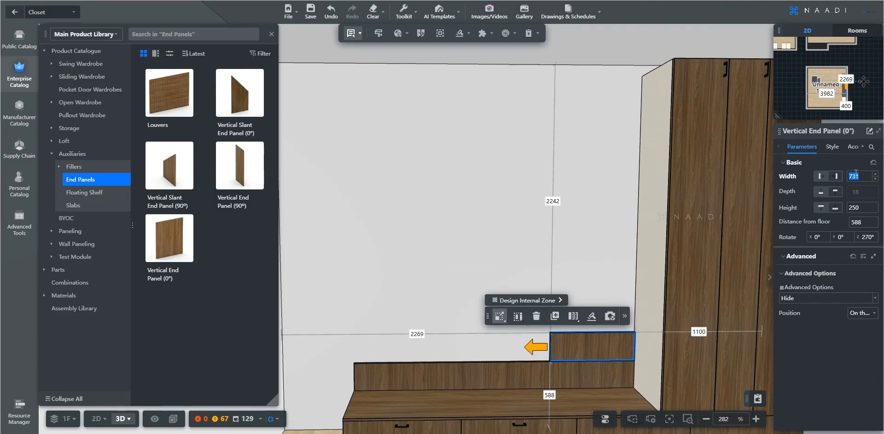
key(Return)
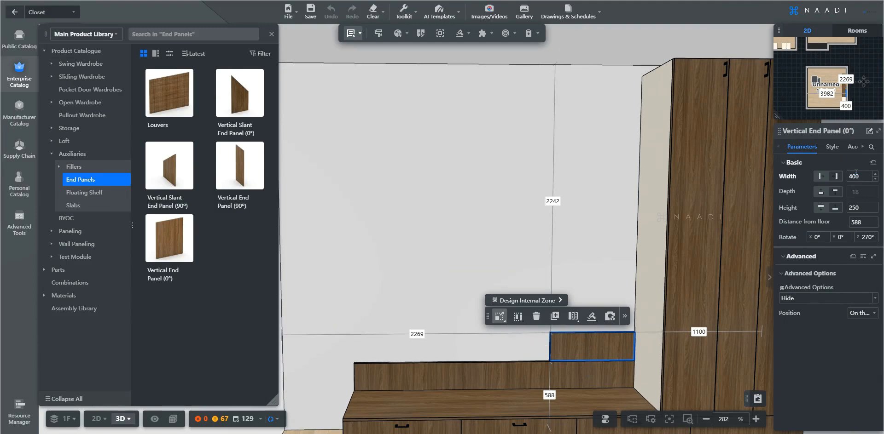
drag(612, 334, 635, 75)
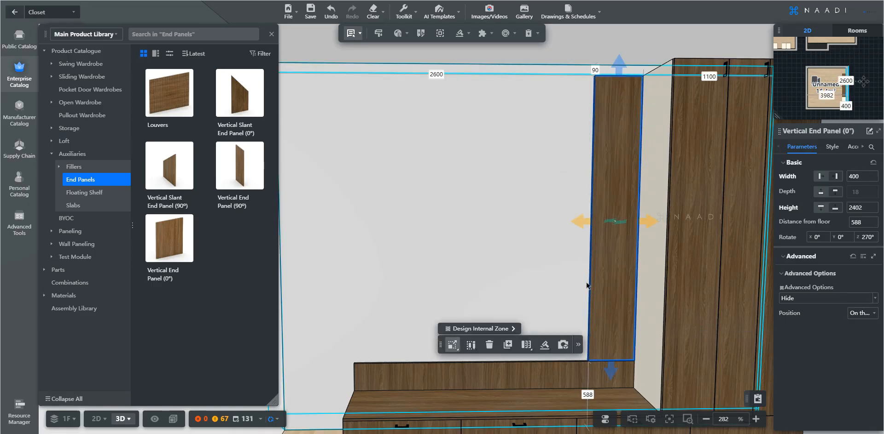
Pick the Louvers slatted panel from the catalog for placement.
key(s)
key(a)
click(179, 98)
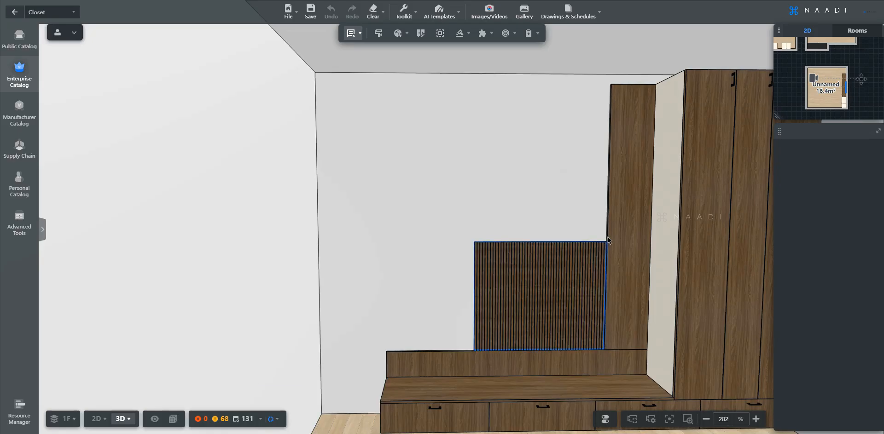
Place the Louvers panel in the niche and size it to 600 × 2402 mm.
click(513, 300)
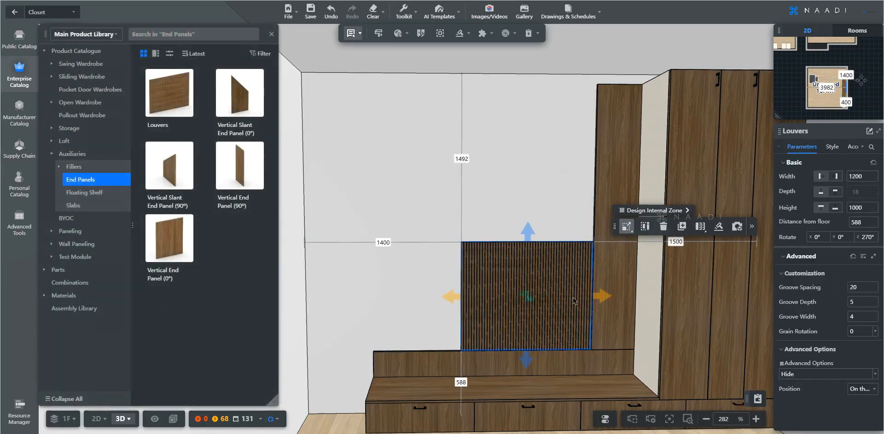
key(w)
key(d)
drag(482, 237, 471, 36)
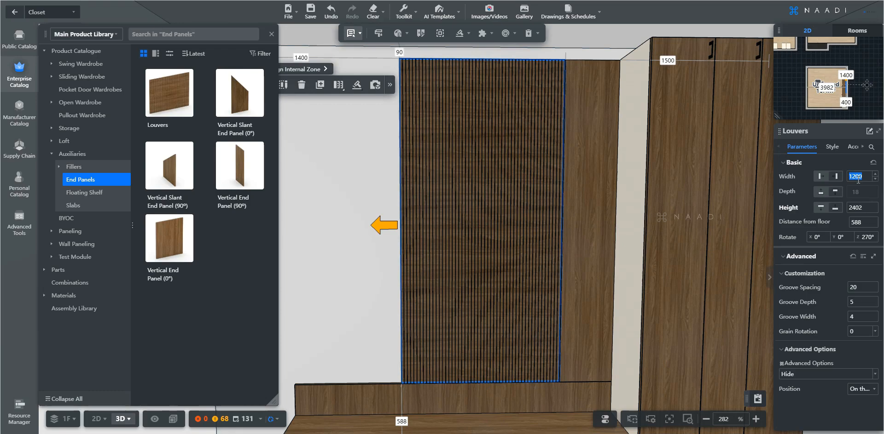
key(Return)
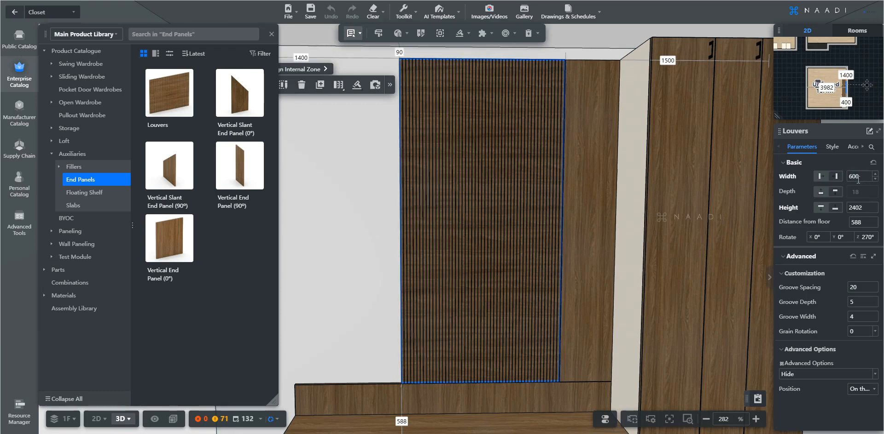
Duplicate the plain 400 mm end panel and place the copy beside the louvers.
click(657, 304)
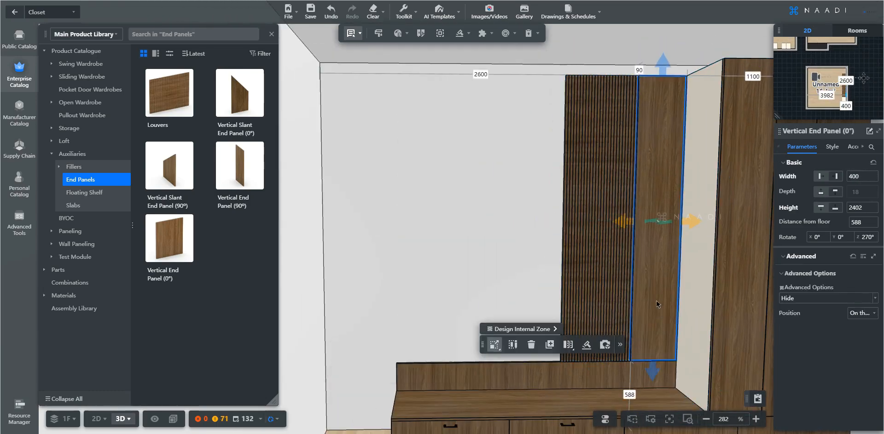
key(ctrl+c)
key(ctrl+v)
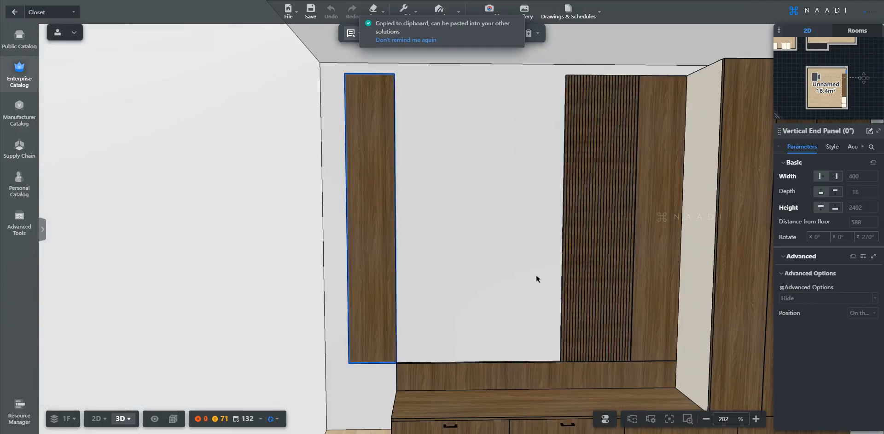
click(560, 281)
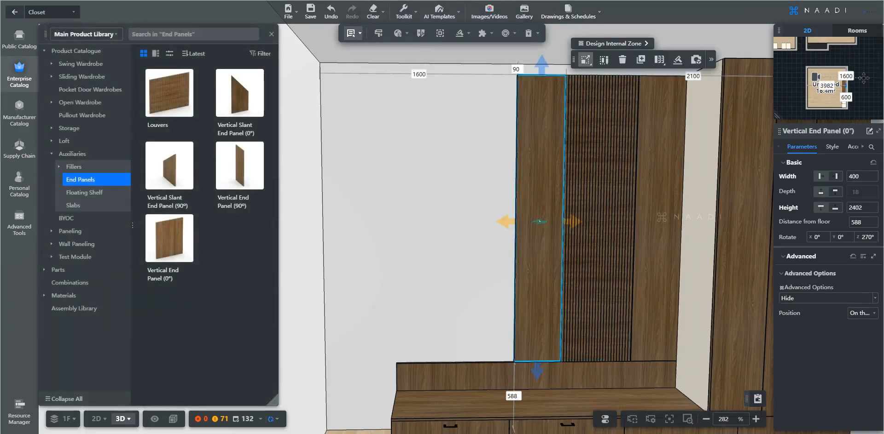
Widen the copied end panel leftward to 1400 mm.
drag(506, 223, 388, 220)
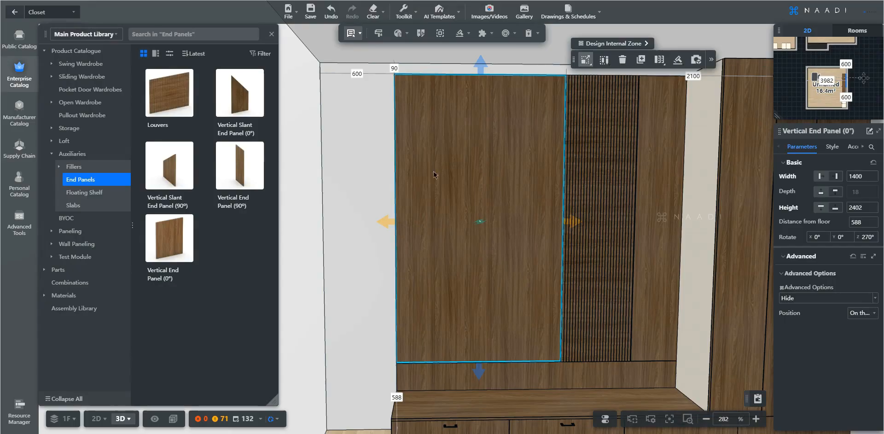
scroll(481, 276, down, 3)
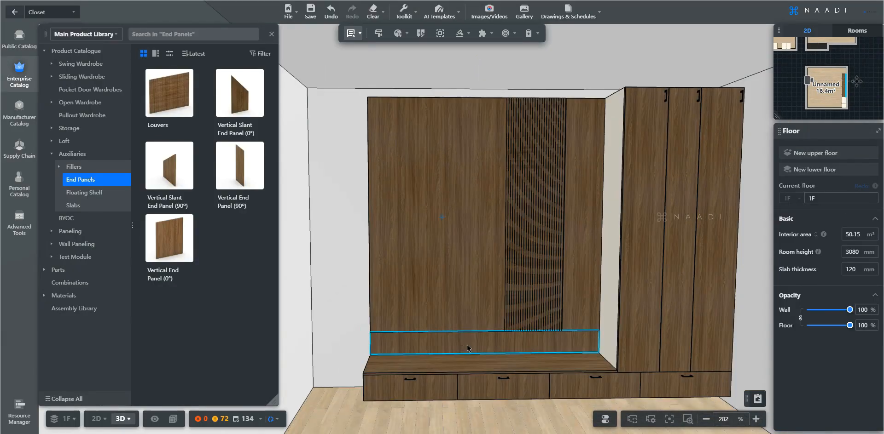
right_drag(467, 349, 489, 351)
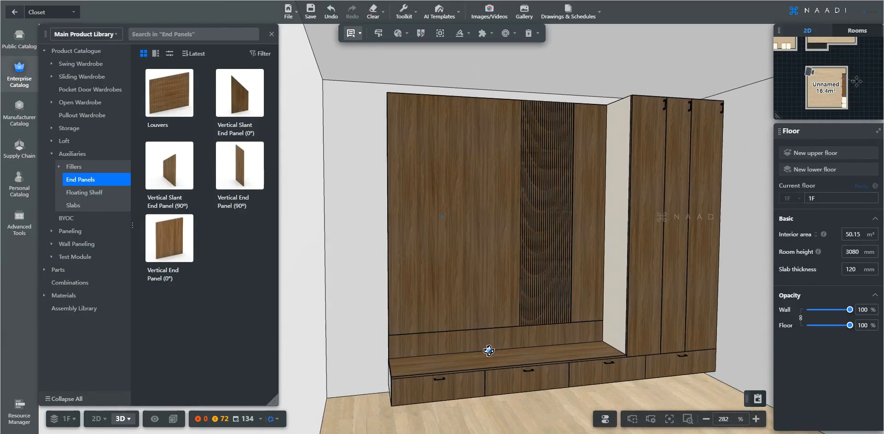
scroll(481, 348, up, 5)
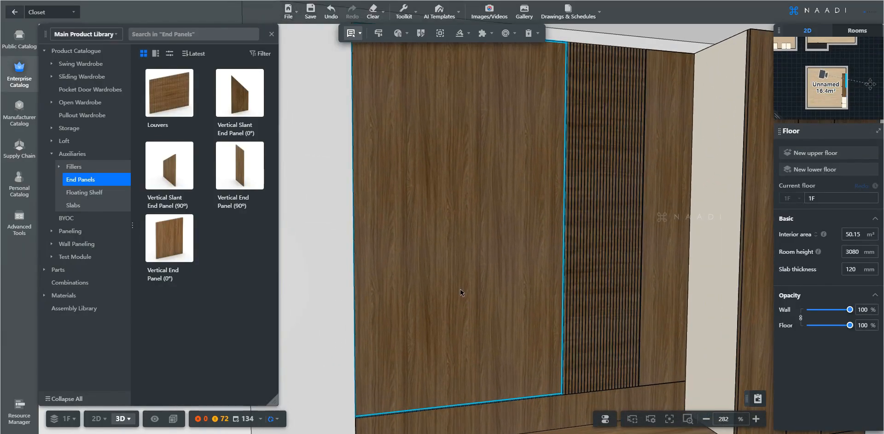
Inspect the wall unit from several angles and select the wide plain end panel.
right_drag(480, 301, 484, 310)
scroll(460, 198, up, 3)
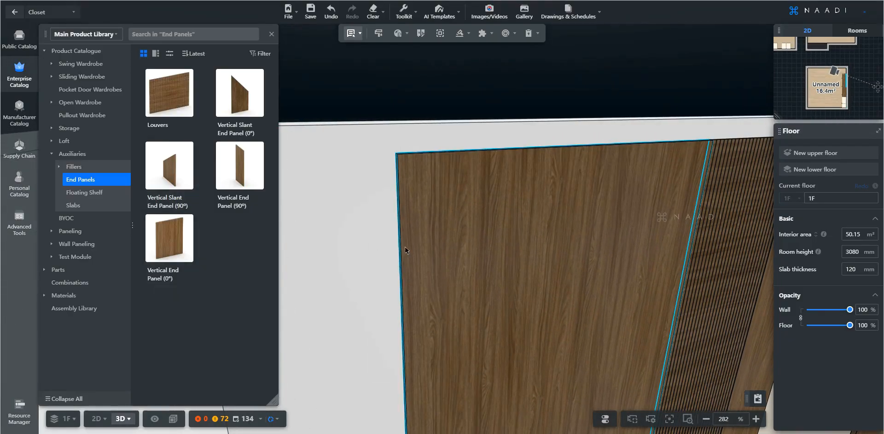
scroll(405, 249, down, 3)
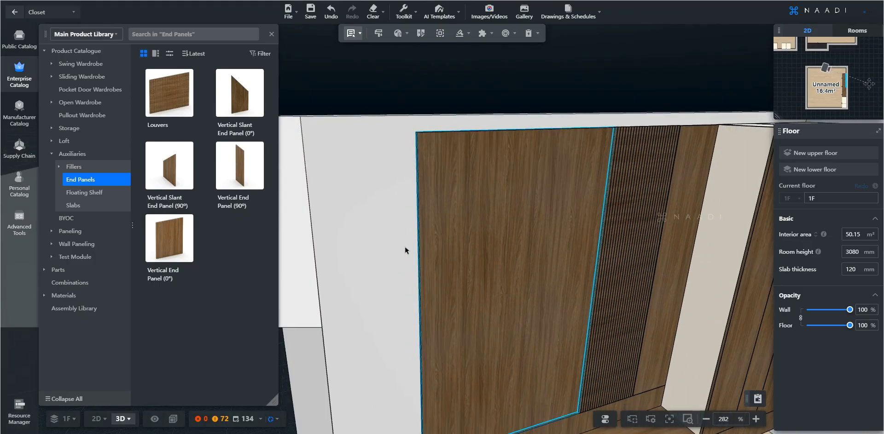
scroll(452, 268, down, 1)
middle_drag(505, 302, 469, 305)
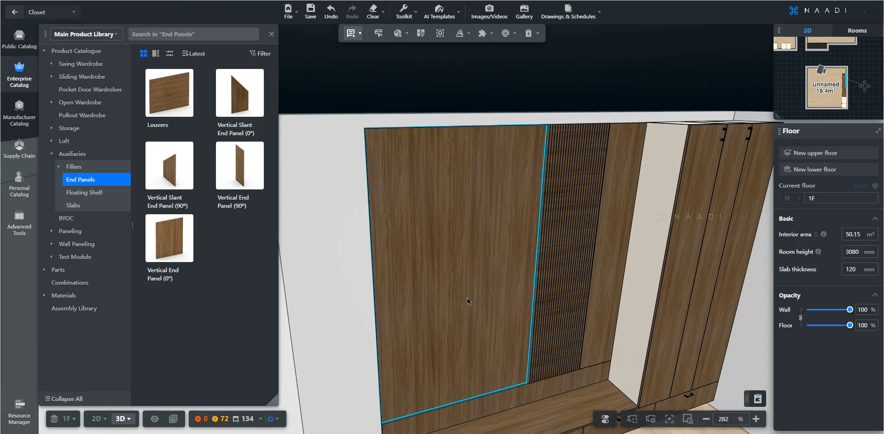
scroll(466, 302, up, 3)
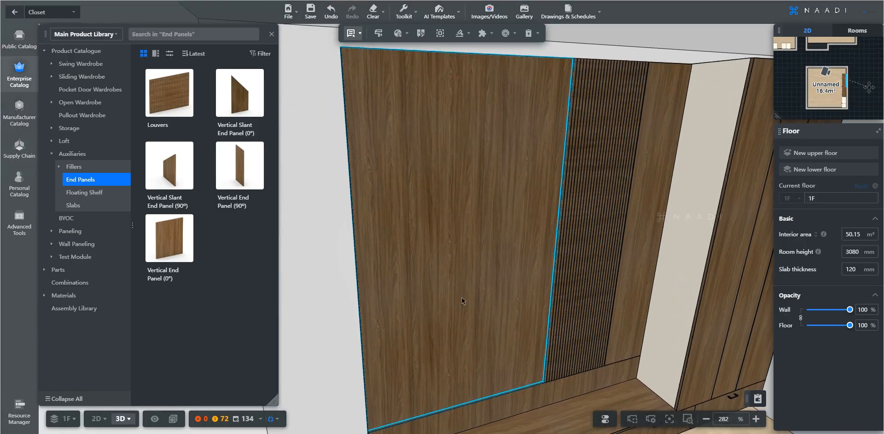
click(462, 301)
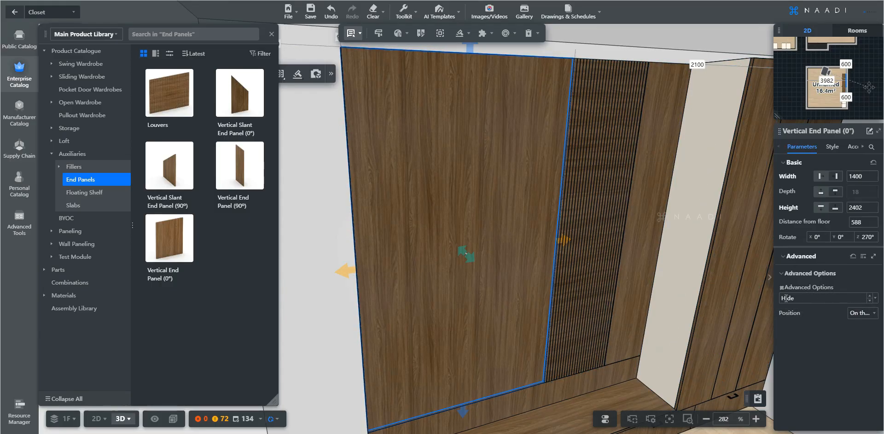
Set the 1400 mm end panel's door/drawer thickness to 25 under Advanced Options.
click(868, 299)
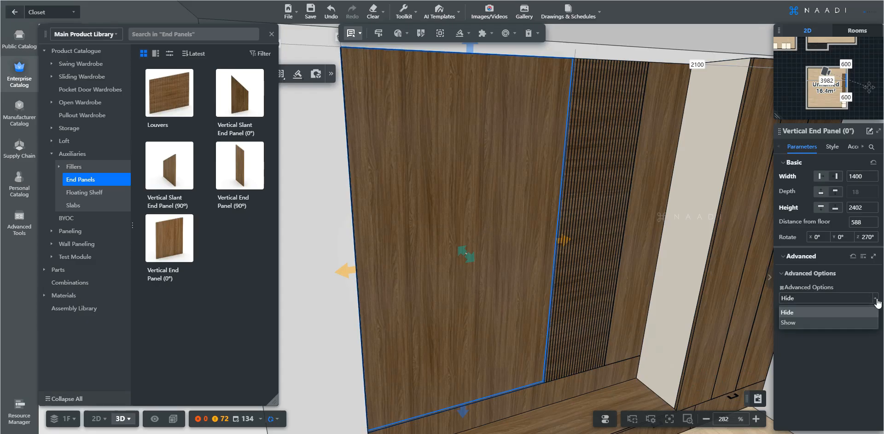
click(799, 323)
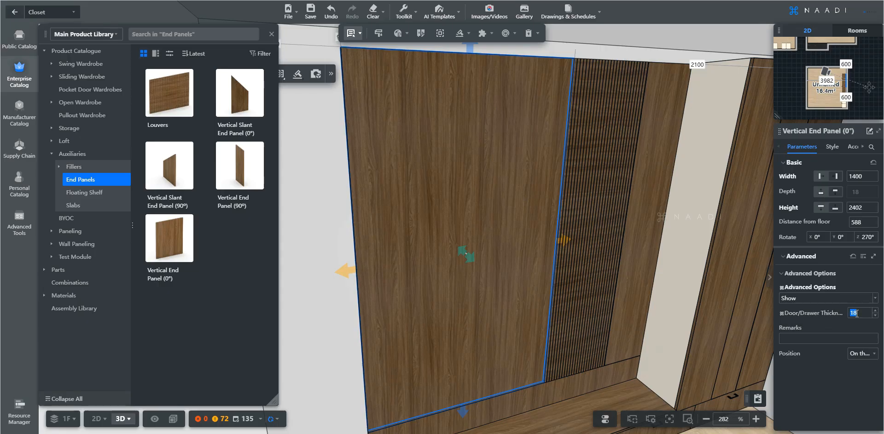
key(Return)
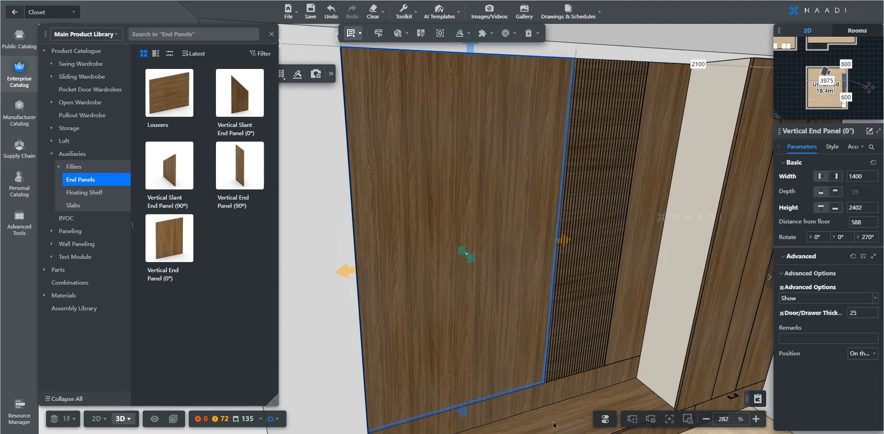
Select the narrow end panel and the louver panel together.
right_drag(527, 400, 532, 331)
scroll(388, 367, up, 3)
right_drag(388, 367, 421, 419)
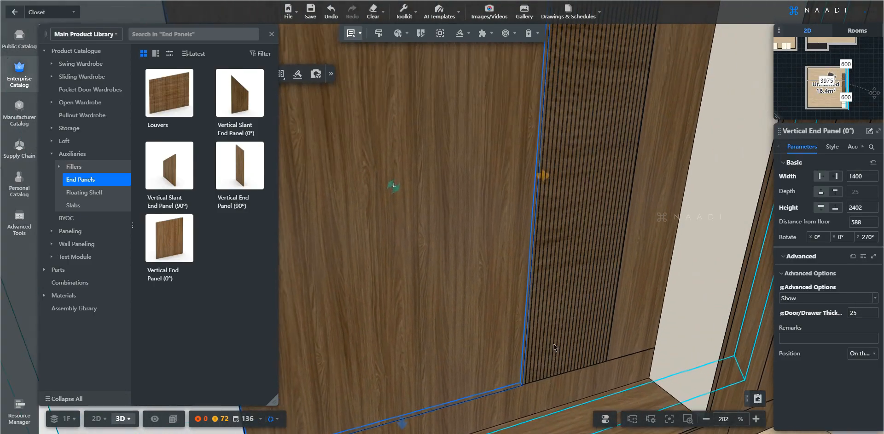
right_drag(603, 334, 551, 334)
right_drag(540, 142, 533, 297)
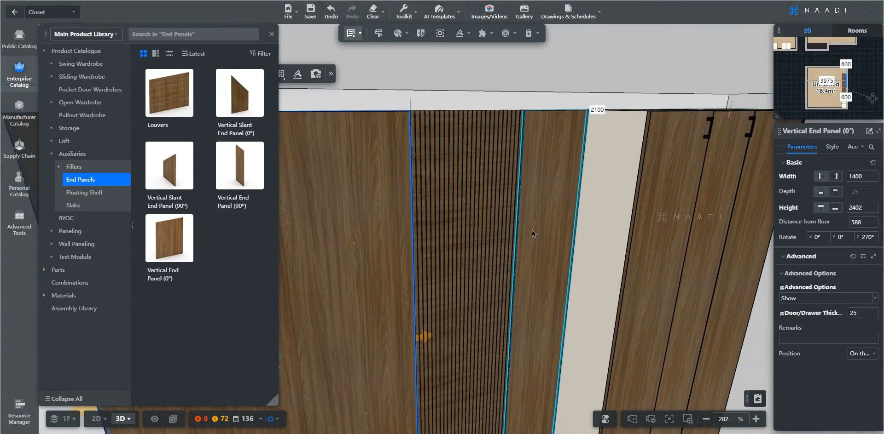
click(532, 230)
ctrl+click(471, 227)
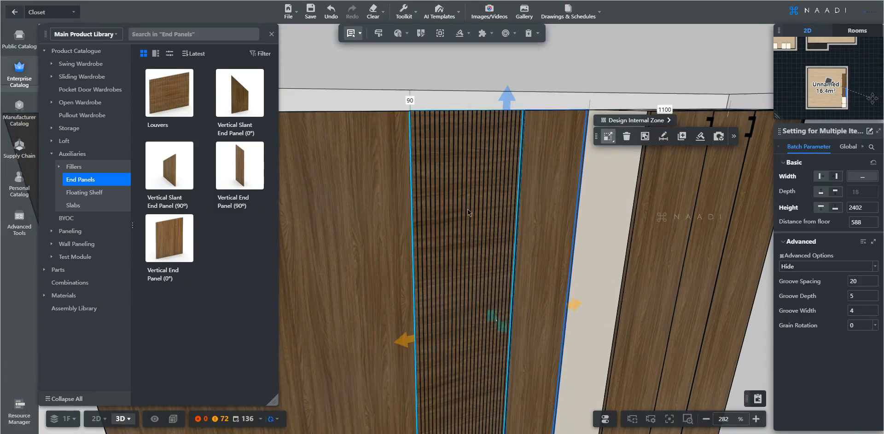
Give both selected panels a door/drawer thickness of 25.
click(874, 271)
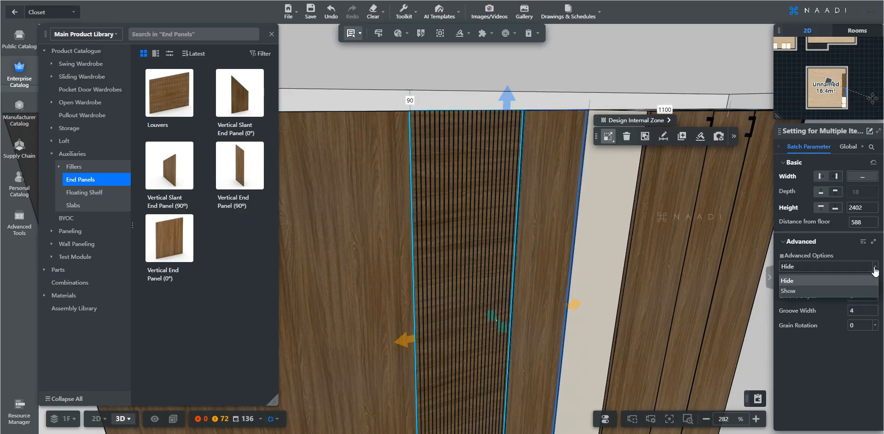
click(793, 292)
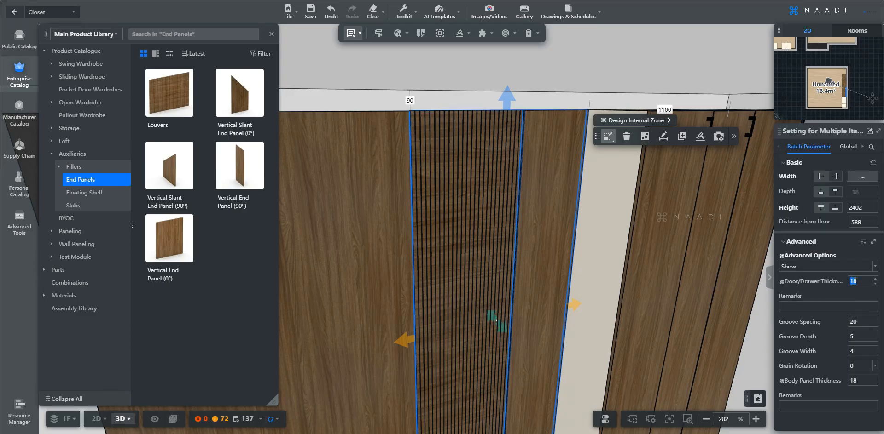
key(Return)
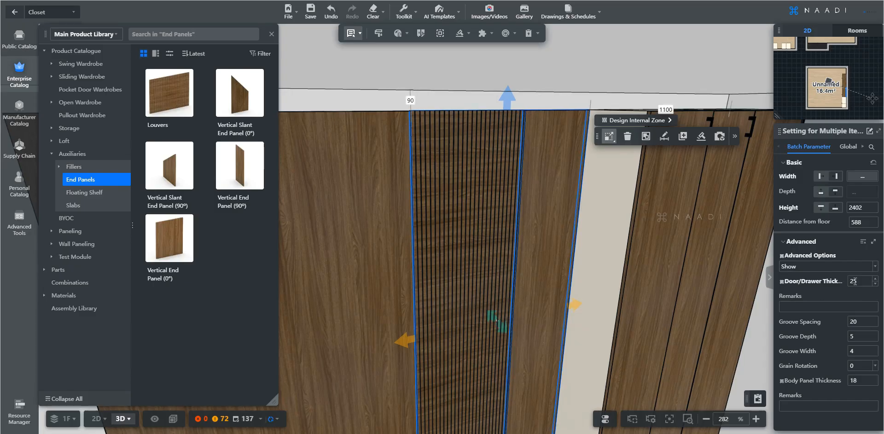
Review the wall unit and the large wood end panel, then open the TV wall reference photo.
key(Escape)
scroll(543, 251, down, 5)
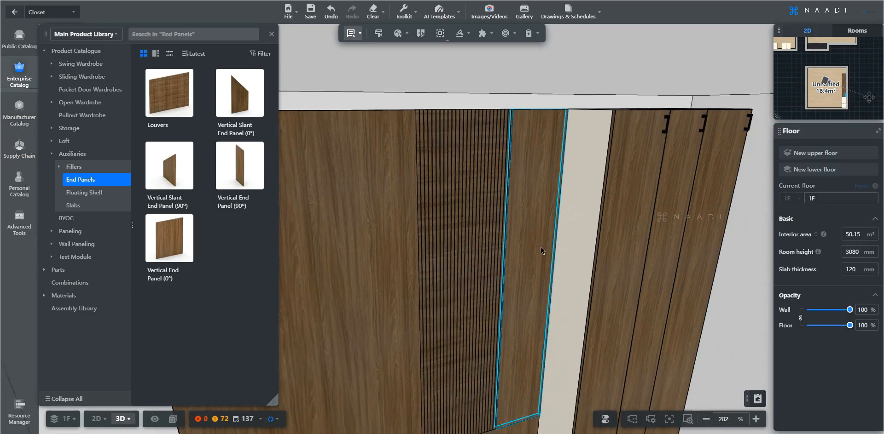
right_drag(532, 305, 588, 248)
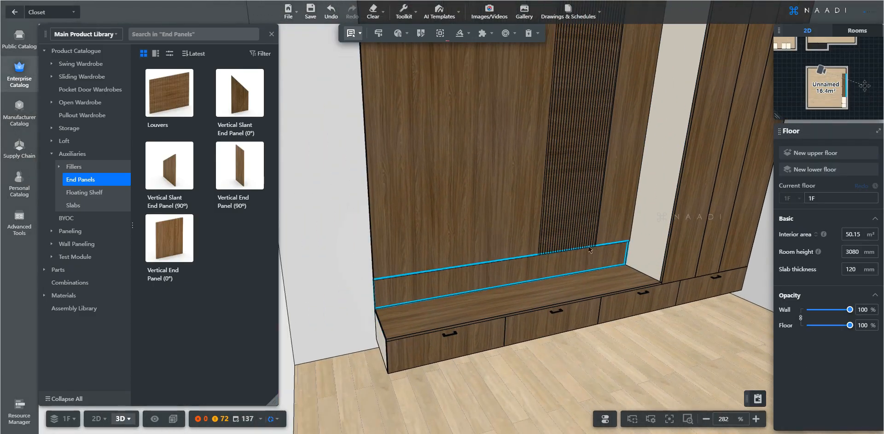
drag(630, 363, 567, 343)
click(481, 275)
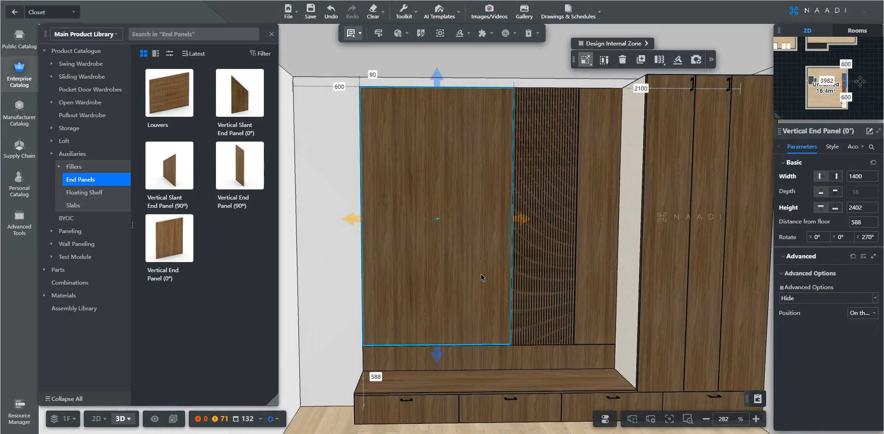
key(Escape)
mouse_move(534, 433)
click(497, 383)
drag(493, 367, 492, 187)
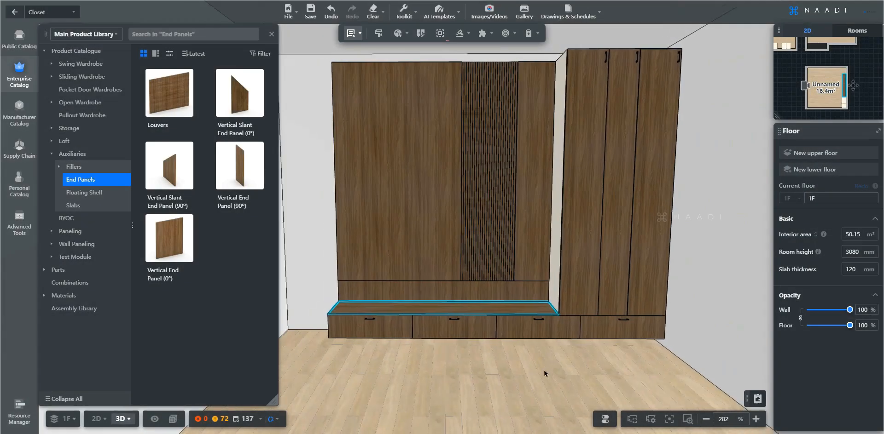
drag(544, 374, 531, 383)
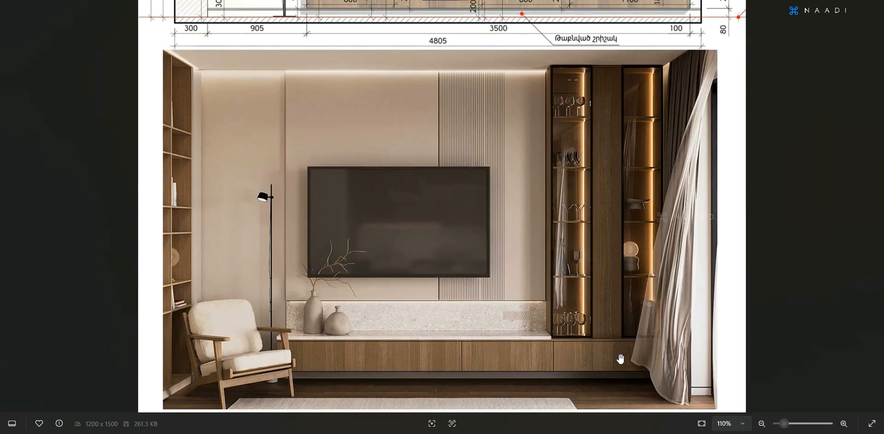
click(533, 433)
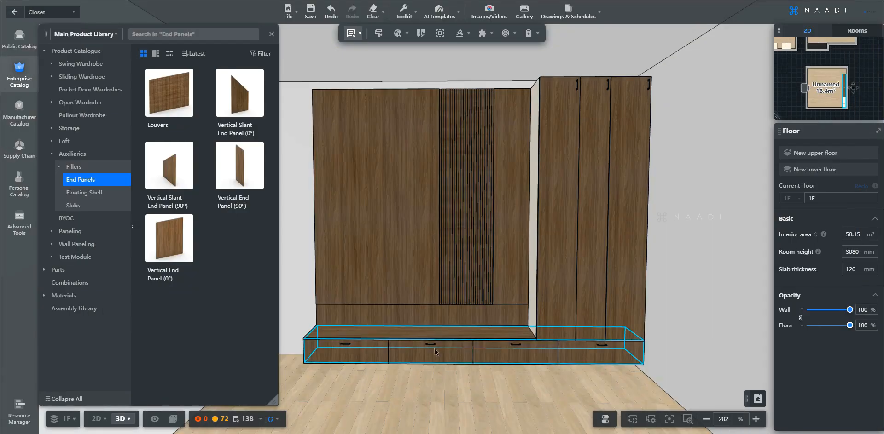
Delete the handles of the 1 x 4 drawer base in its Style settings.
click(587, 357)
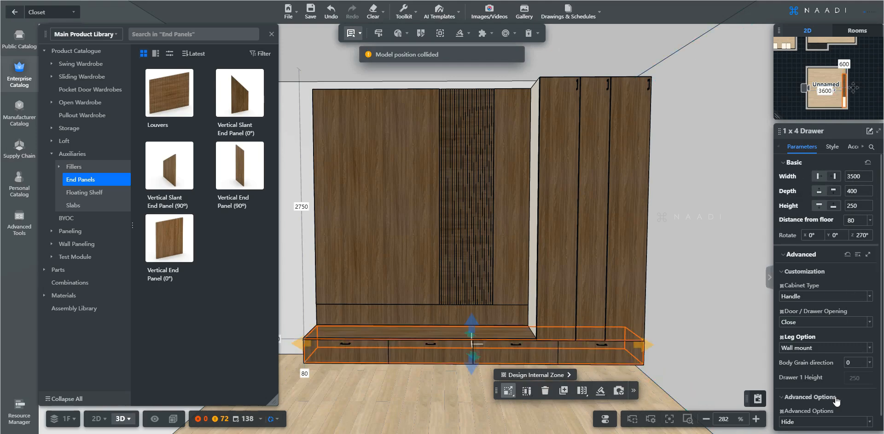
click(831, 147)
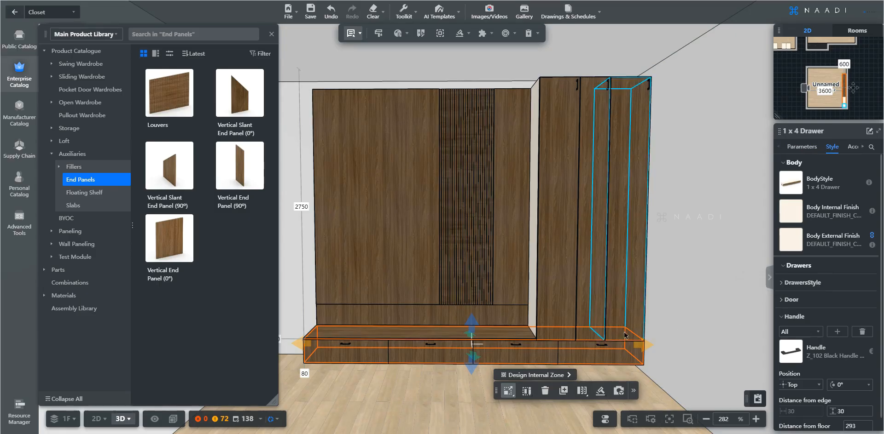
scroll(816, 294, down, 1)
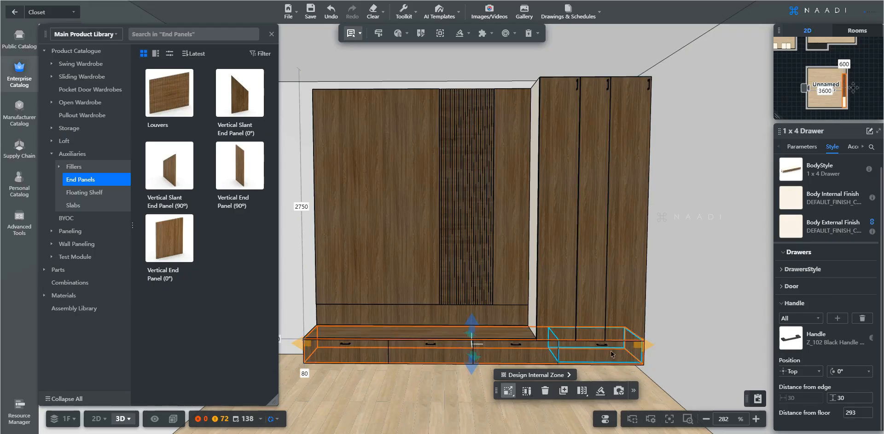
click(863, 319)
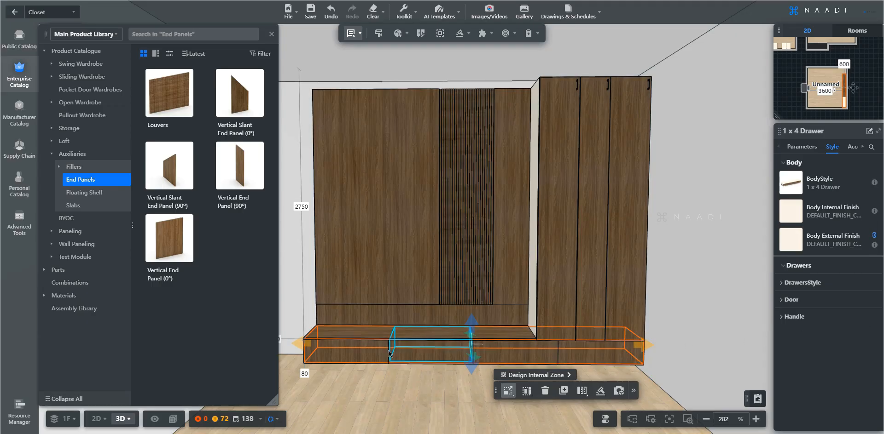
click(586, 153)
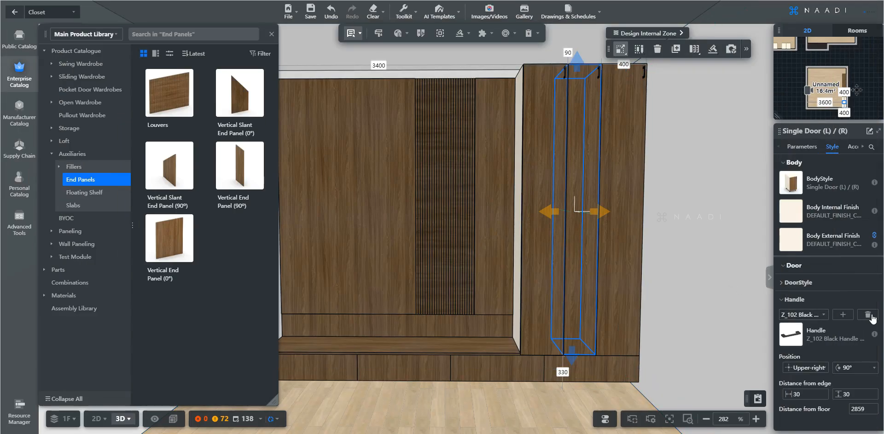
Delete the handle from the middle tall cabinet's door.
click(870, 316)
key(d)
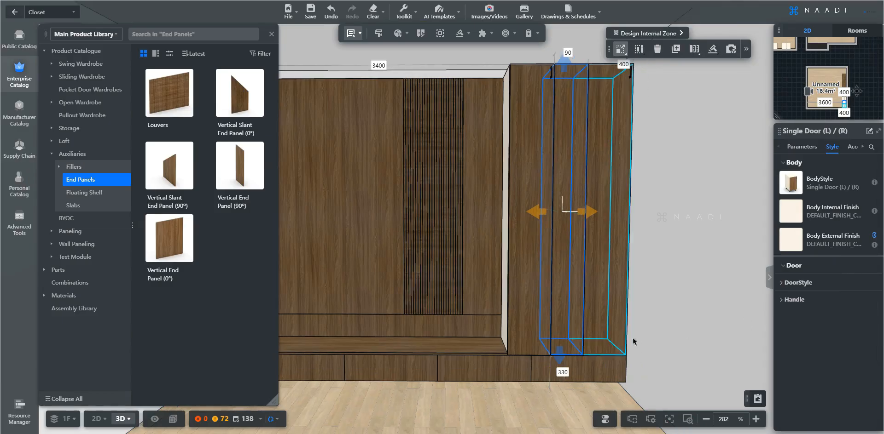
key(w)
Select both tall side cabinets and expand their shared DoorStyle settings.
click(492, 102)
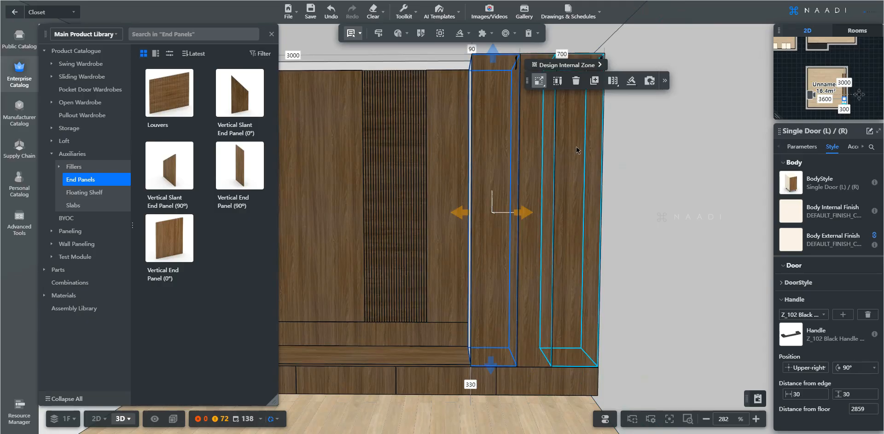
ctrl+click(581, 168)
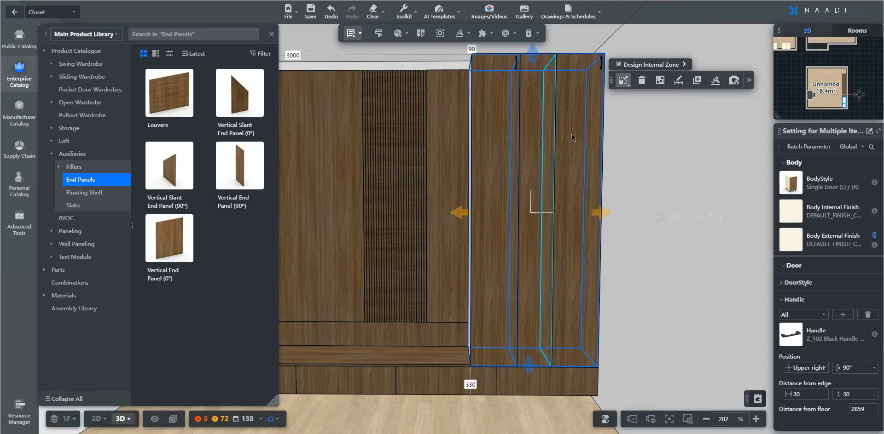
click(861, 146)
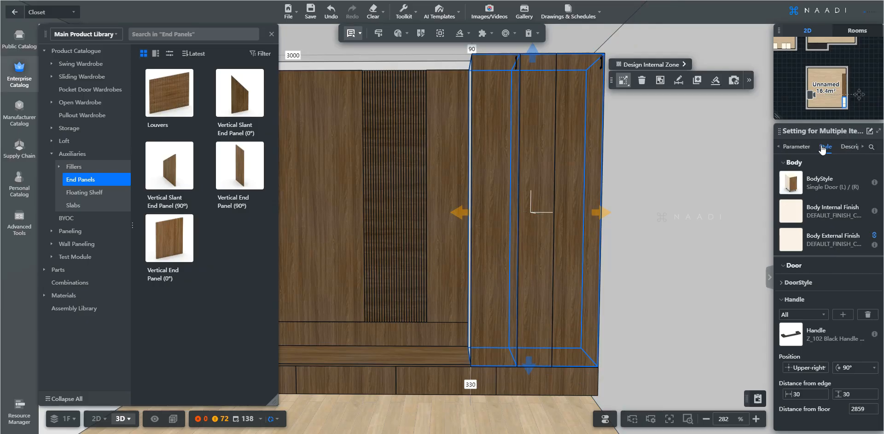
click(808, 283)
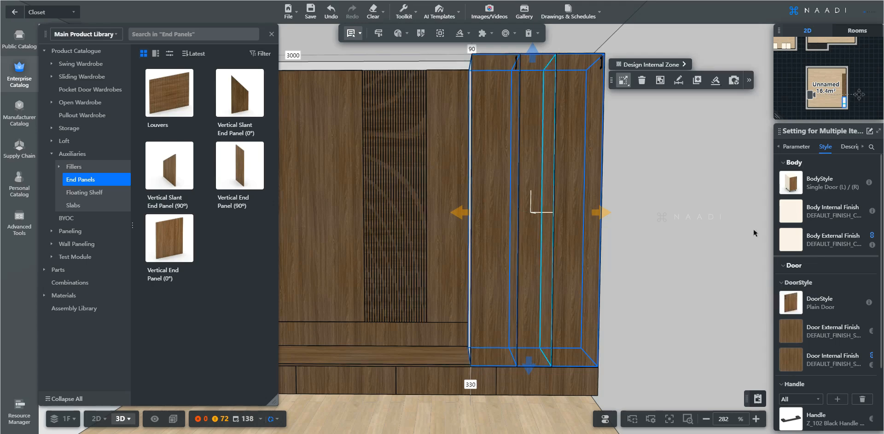
Apply the NAADI Door with Glass 'Profile Shutter' style to both side cabinets, then deselect.
click(790, 301)
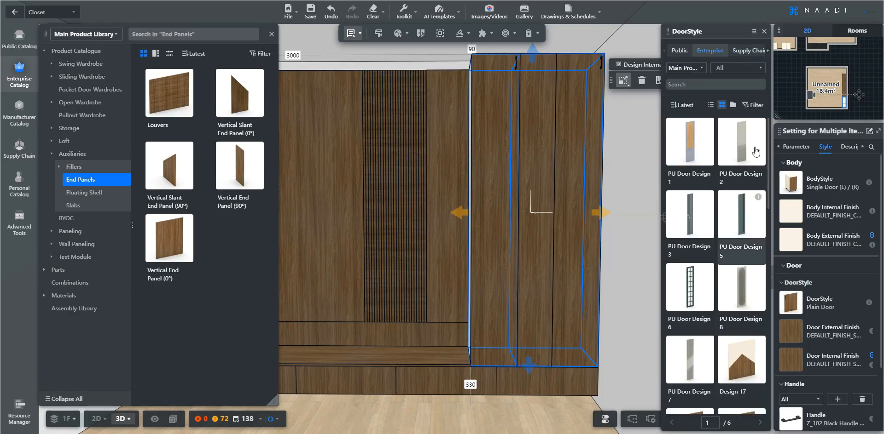
click(734, 71)
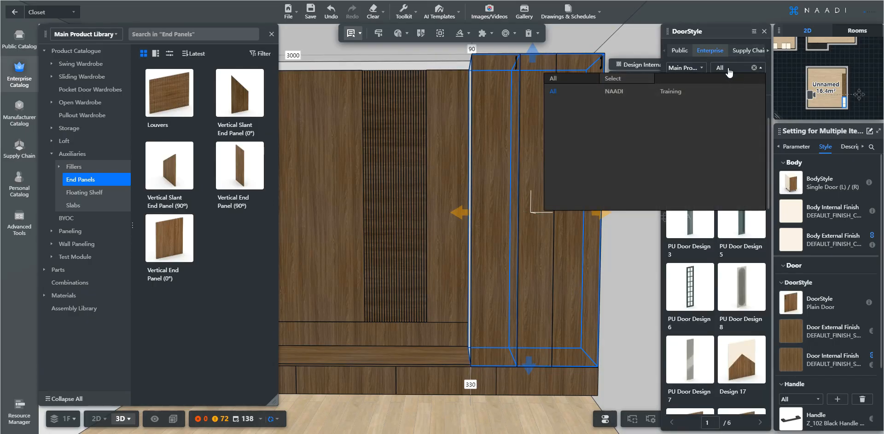
click(613, 91)
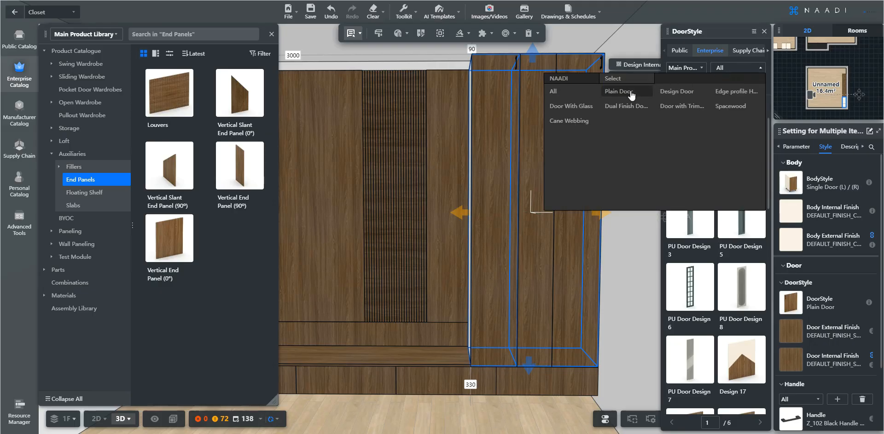
click(583, 111)
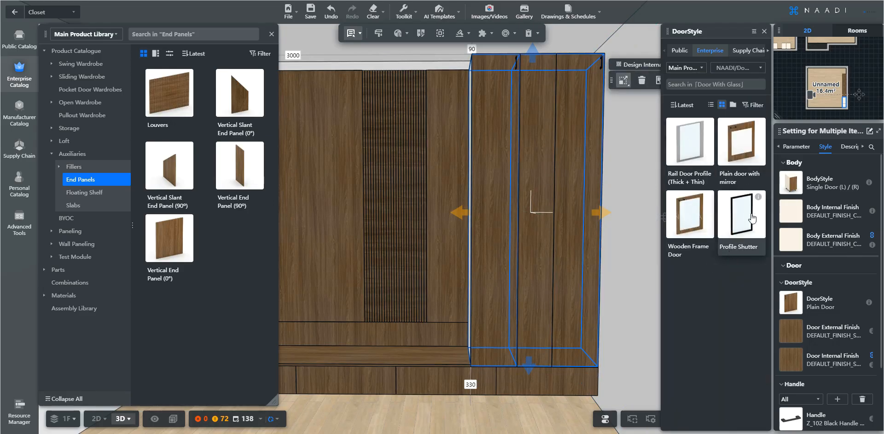
mouse_move(758, 197)
click(759, 218)
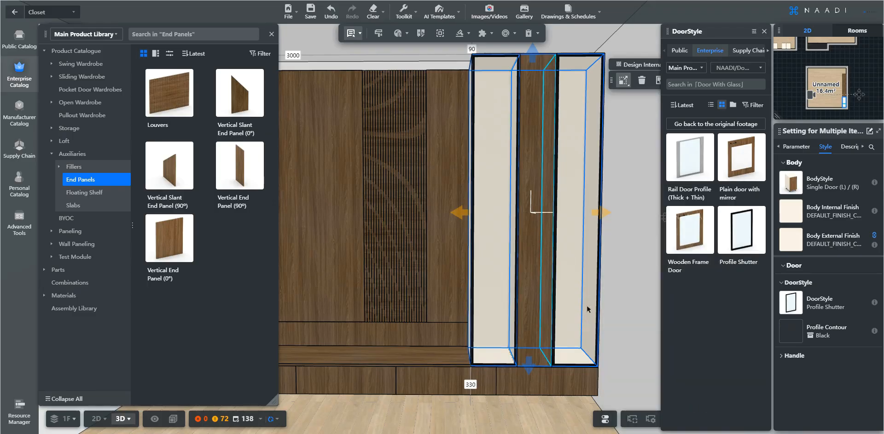
click(624, 340)
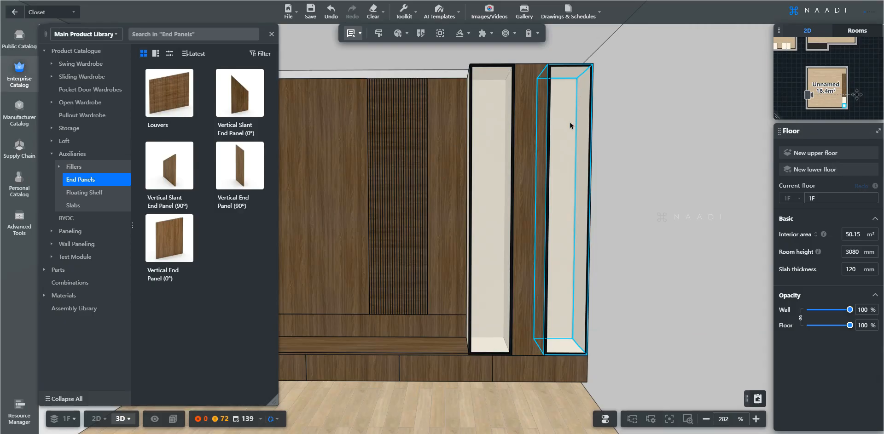
Move the camera to frame the two tall side cabinets and select each in turn.
key(d)
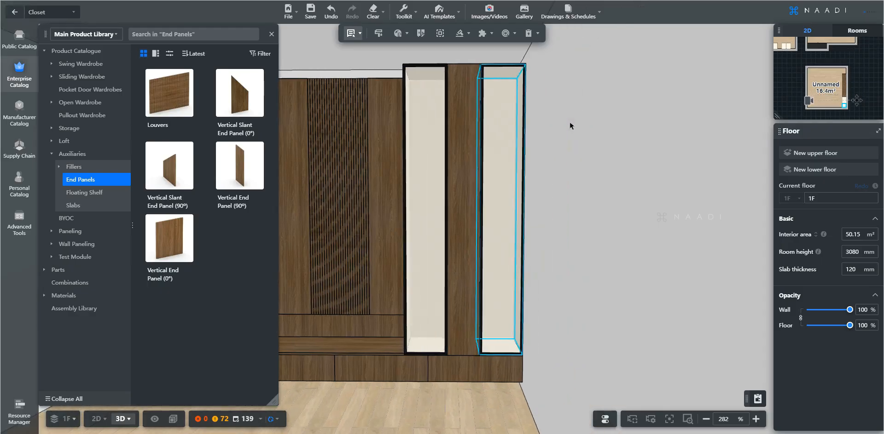
key(w)
key(q)
key(s)
key(a)
key(d)
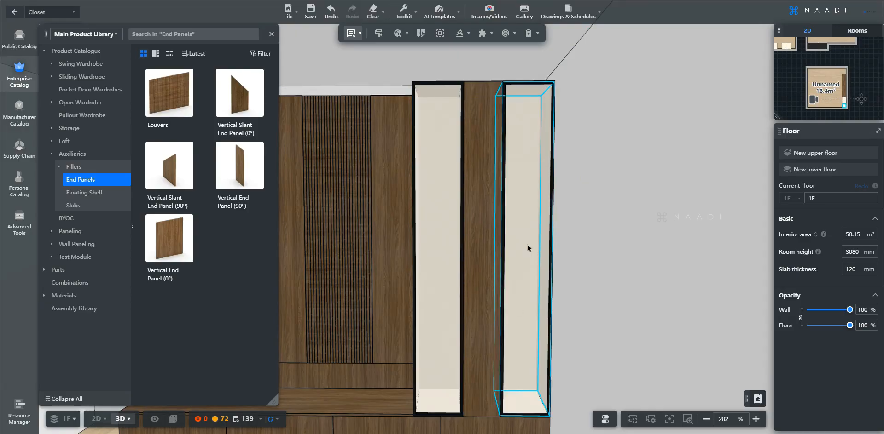
click(529, 207)
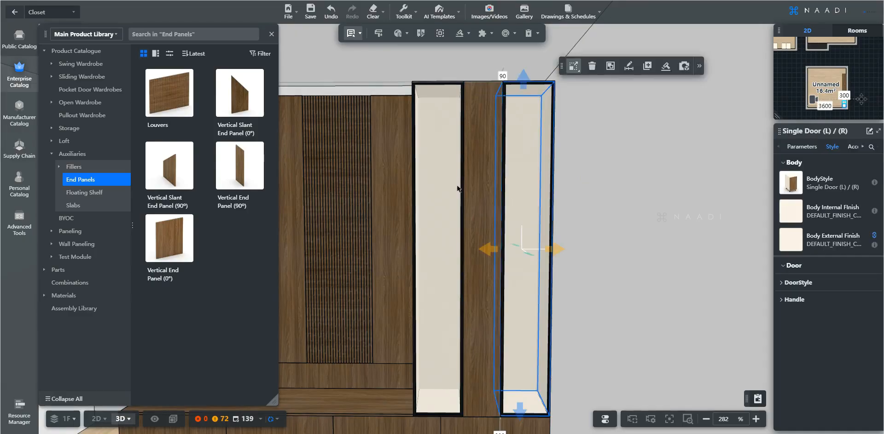
click(454, 186)
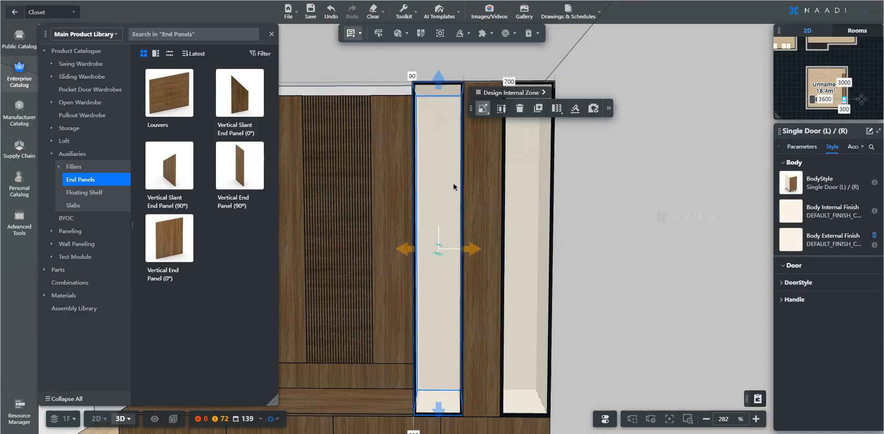
click(533, 203)
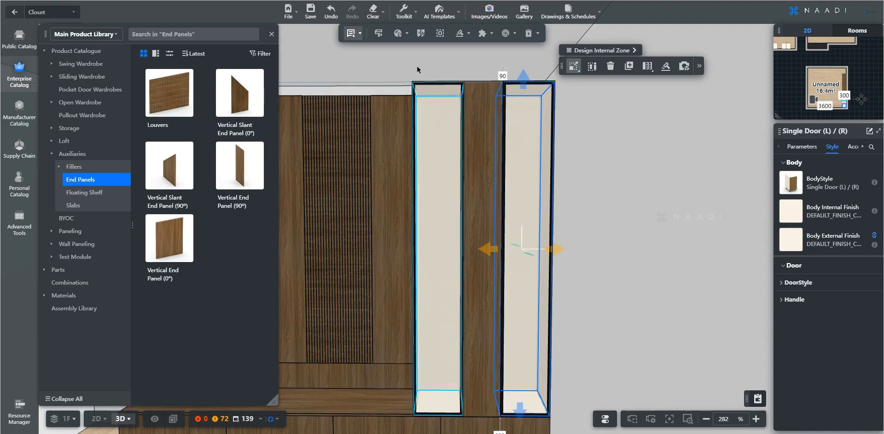
Switch the selection mode to selecting individual cabinet parts.
click(351, 35)
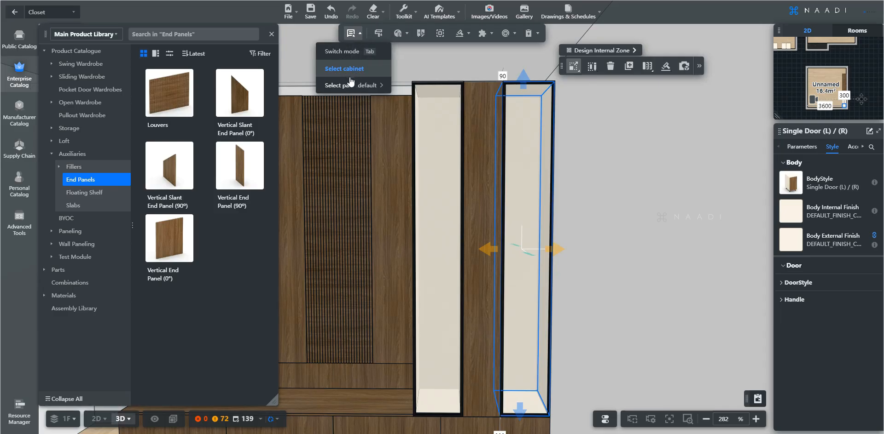
mouse_move(342, 88)
click(341, 86)
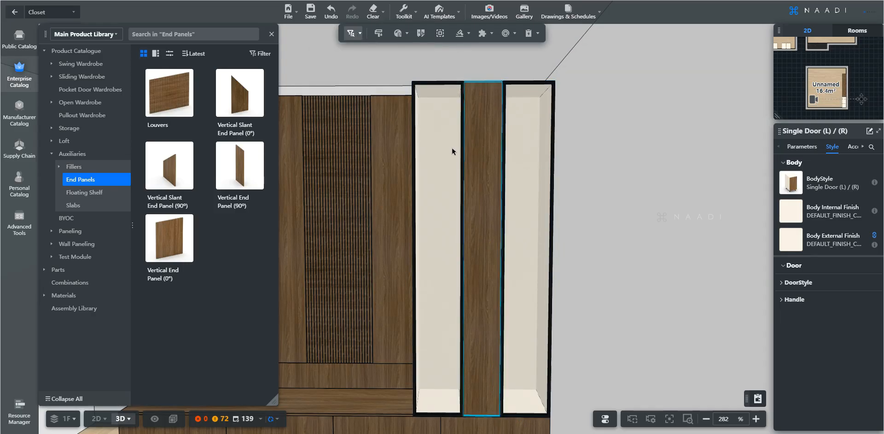
Give the right cabinet's door a Nimmi 19mm Profile contour in Brushed Gold.
click(532, 173)
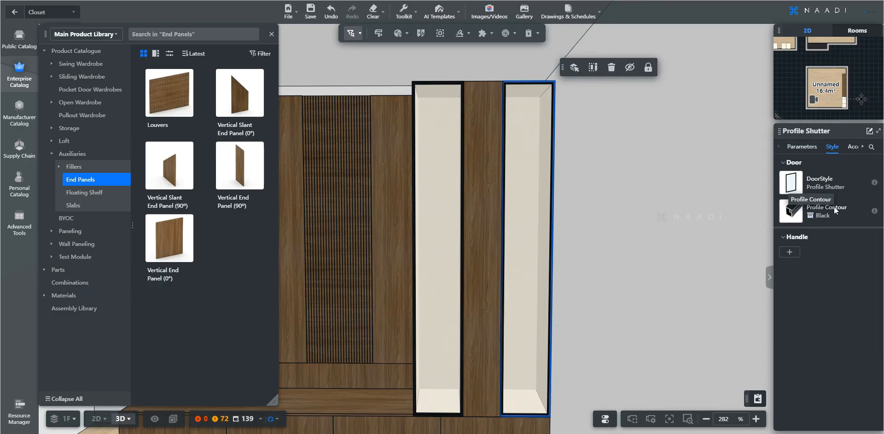
click(796, 215)
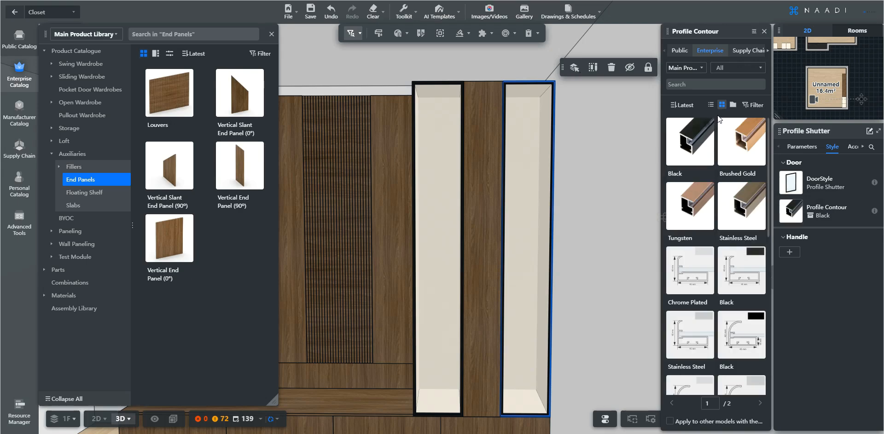
click(737, 72)
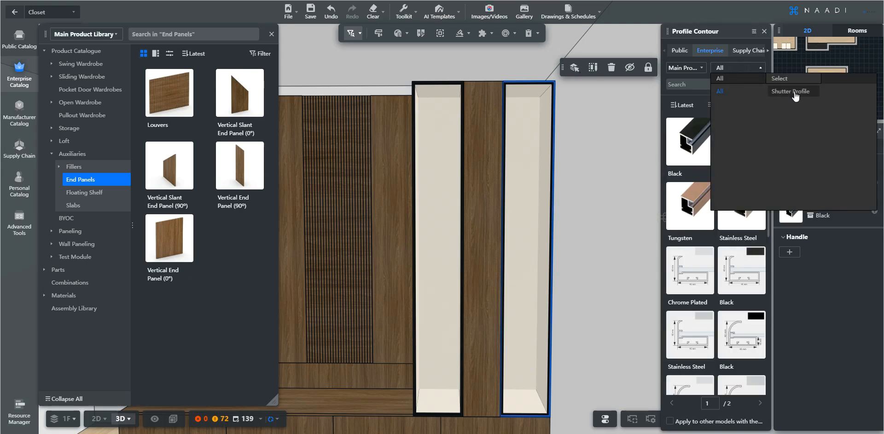
click(831, 94)
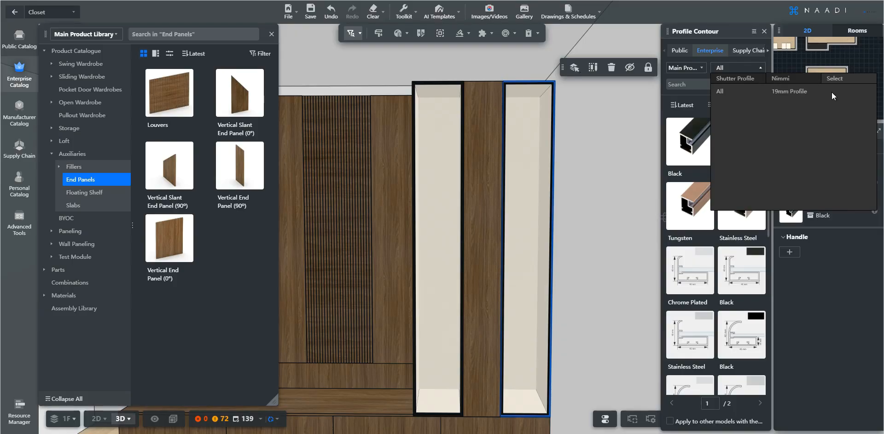
click(778, 95)
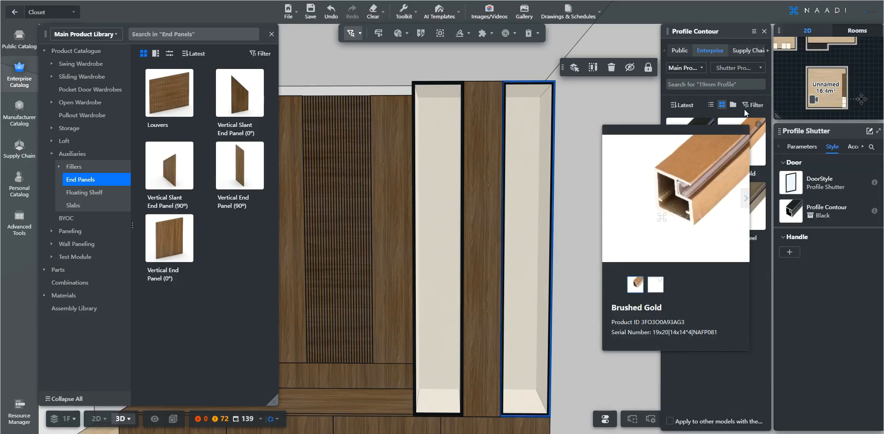
click(732, 70)
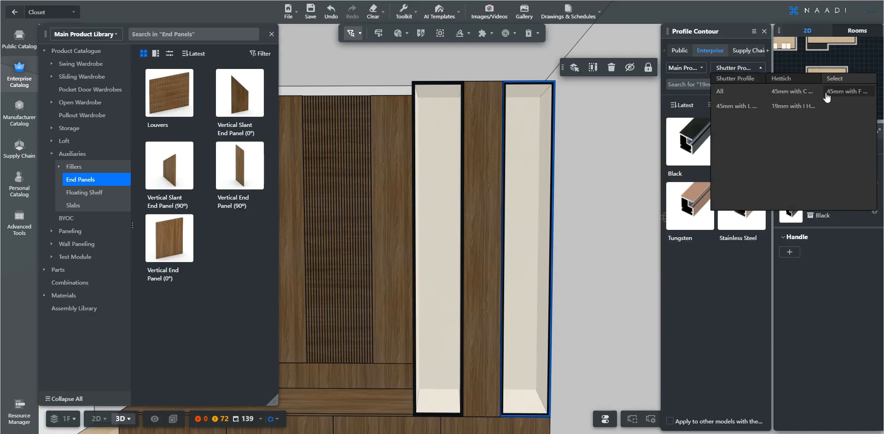
click(793, 79)
click(833, 95)
click(804, 95)
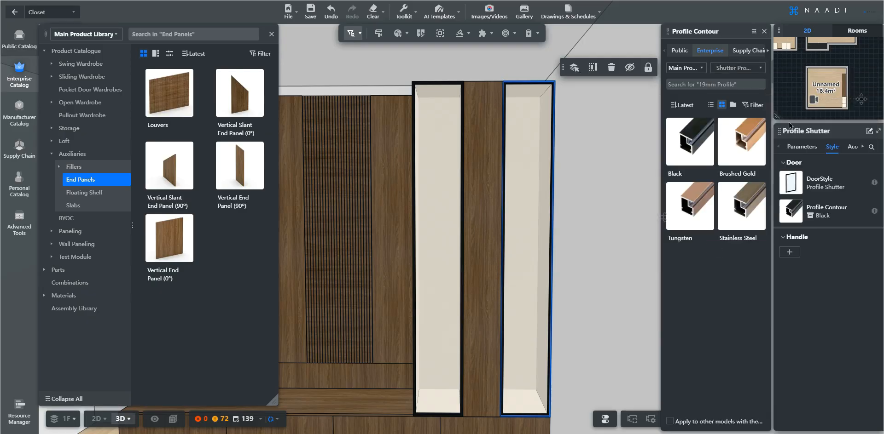
click(744, 146)
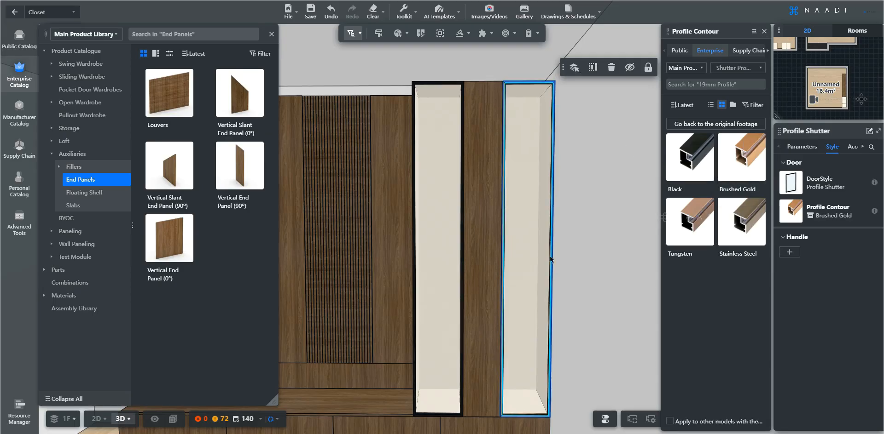
Select the left cabinet's door and bring up its profile contour choices.
click(440, 179)
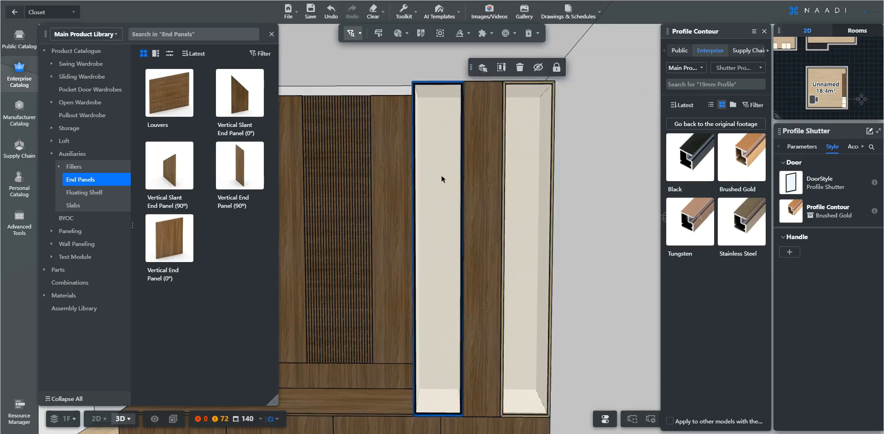
click(790, 211)
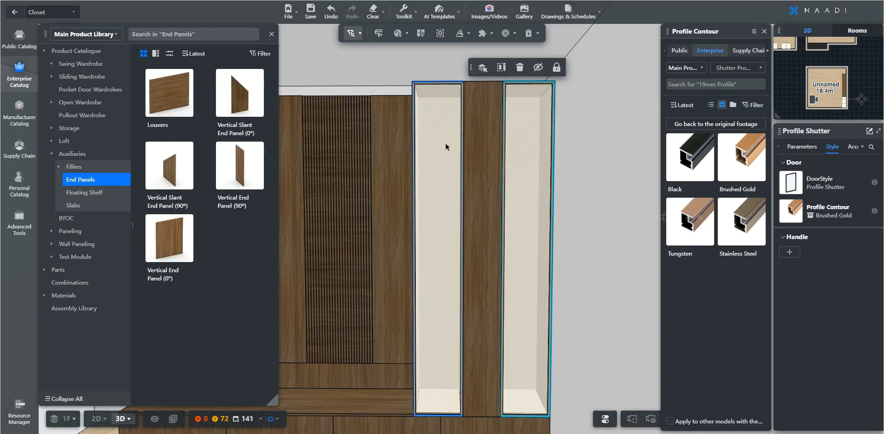
scroll(444, 145, up, 4)
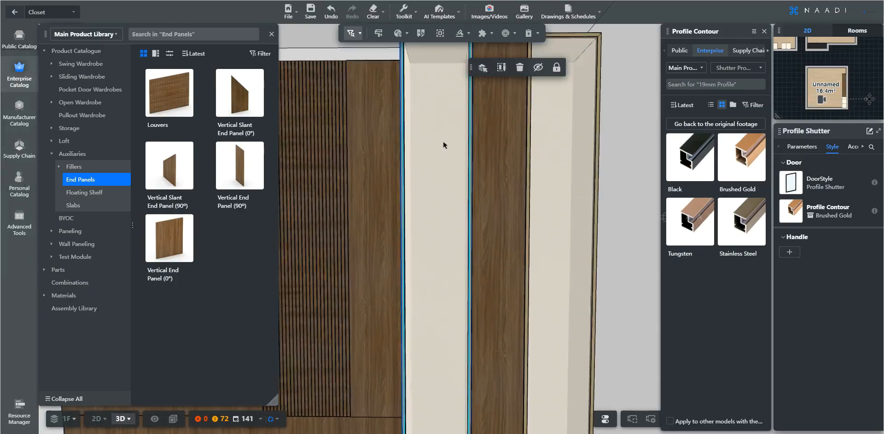
Select the clear Glass Panel inside the left tall cabinet's door.
scroll(433, 184, down, 2)
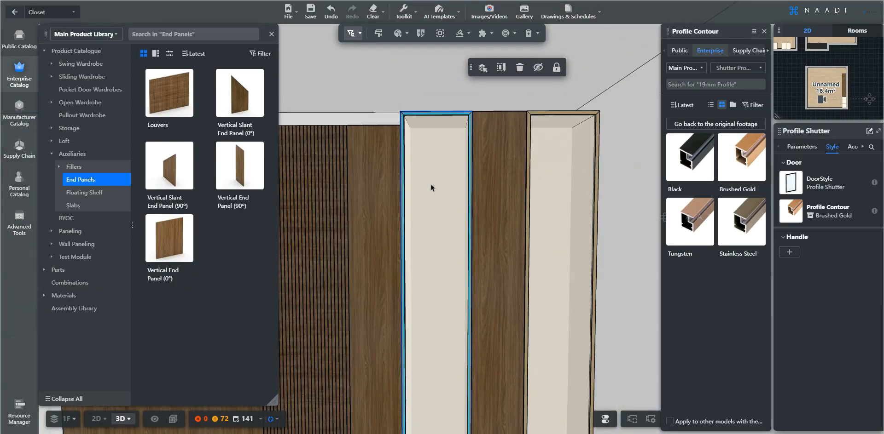
click(431, 188)
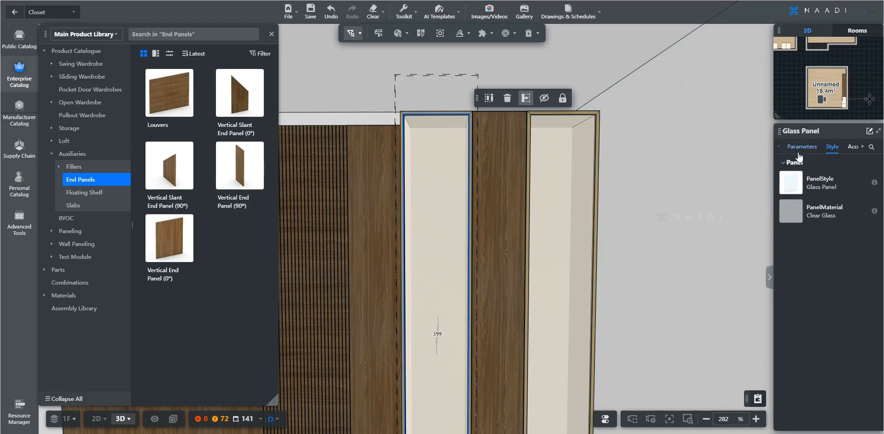
Try Saint Gobain tinted glass swatches, Calm Sky then Casis, on the left glass panel.
click(792, 212)
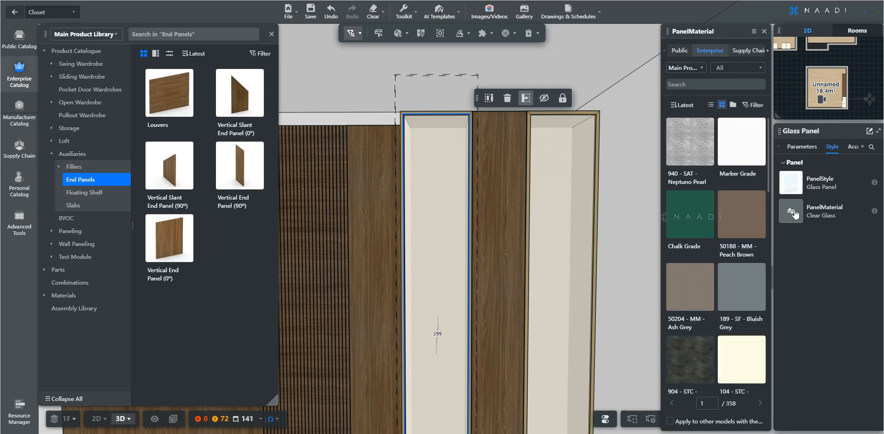
click(739, 70)
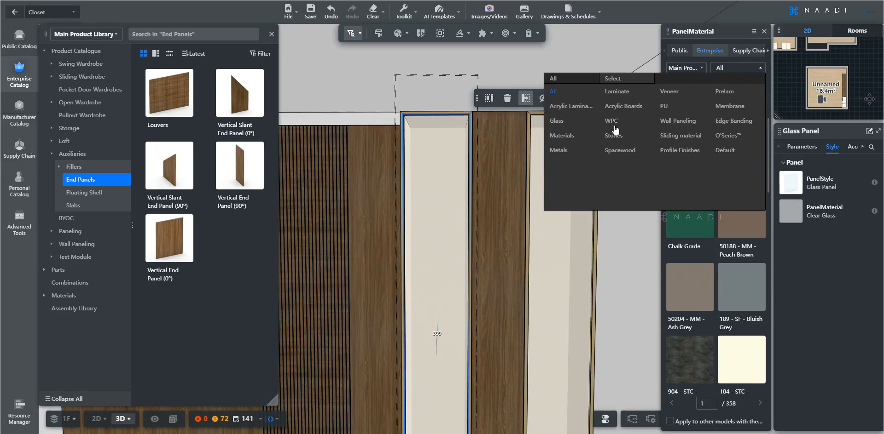
click(576, 124)
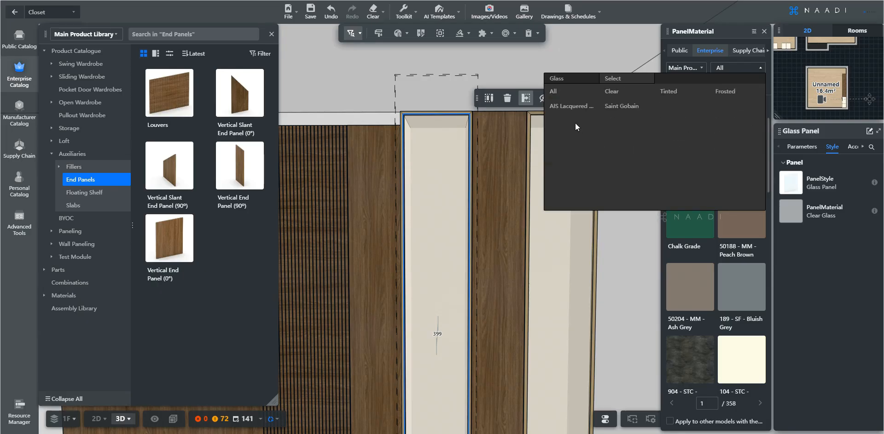
click(684, 95)
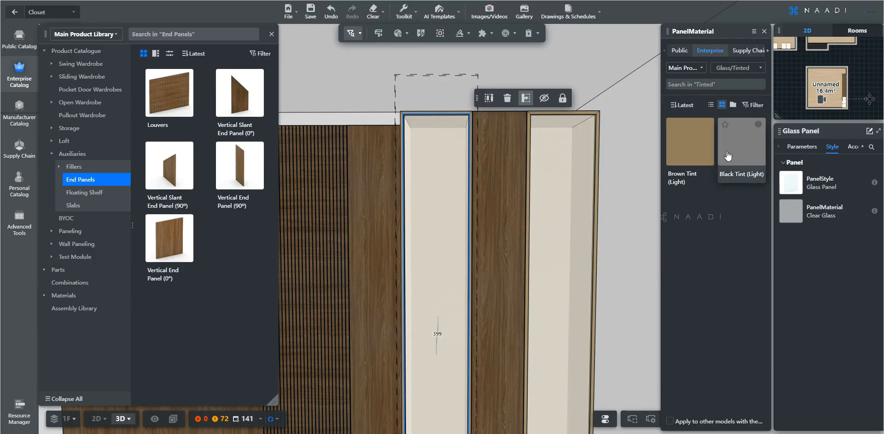
click(734, 74)
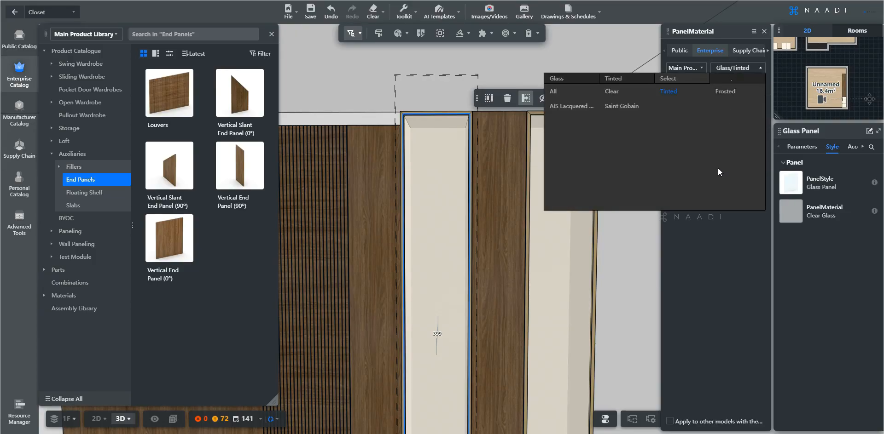
click(629, 106)
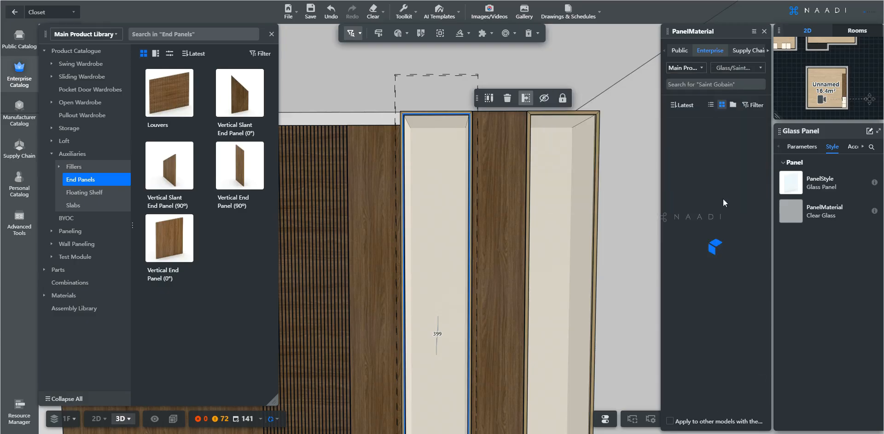
click(689, 160)
scroll(689, 160, down, 3)
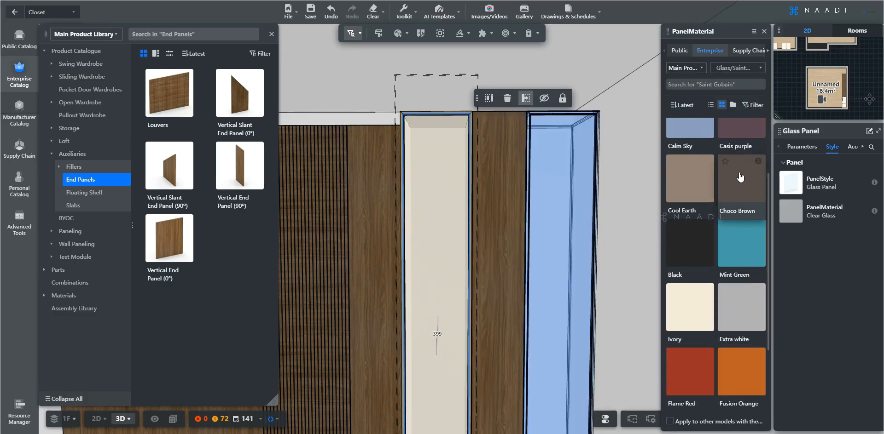
scroll(694, 301, up, 5)
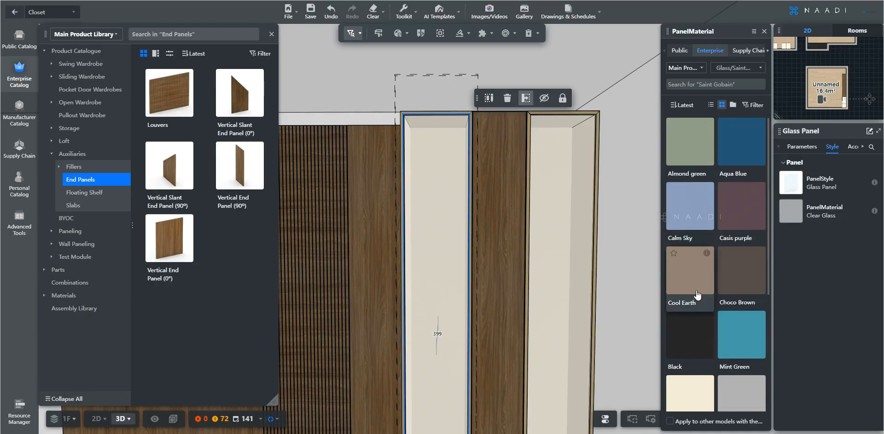
scroll(710, 274, down, 1)
scroll(741, 214, up, 1)
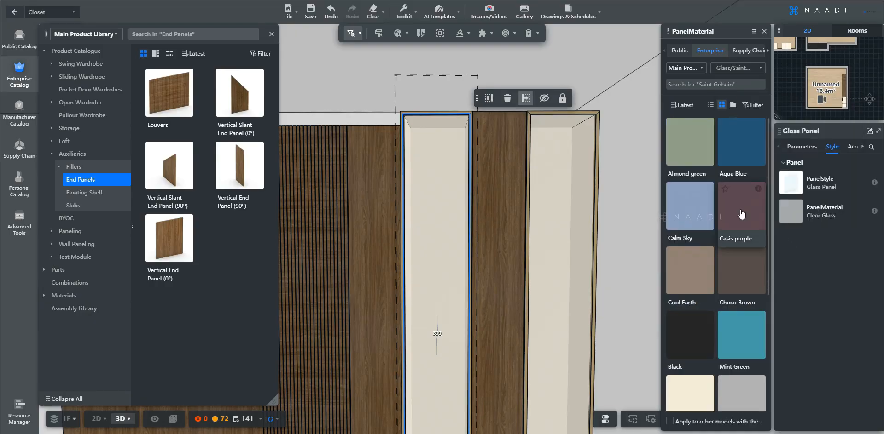
click(741, 214)
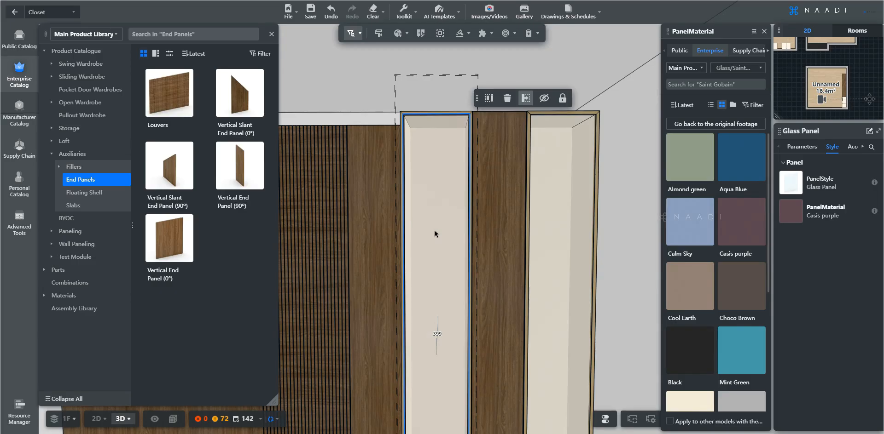
Set the left glass panel to Black Tint (Light) tinted glass, then select the right door.
click(733, 68)
click(671, 91)
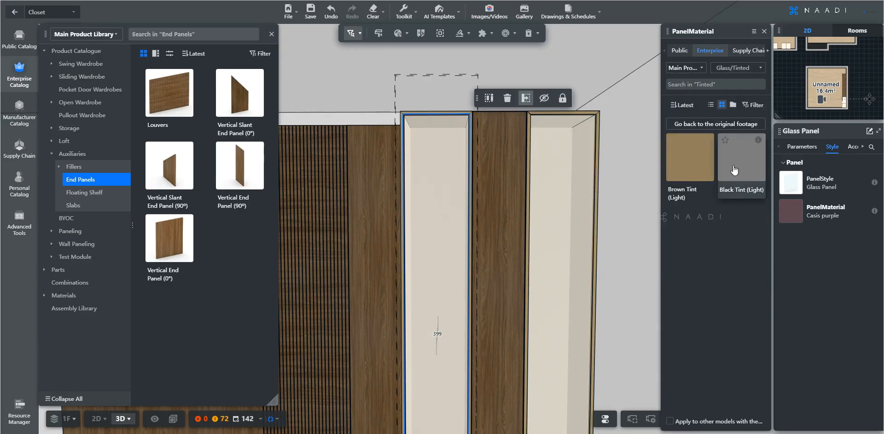
click(734, 174)
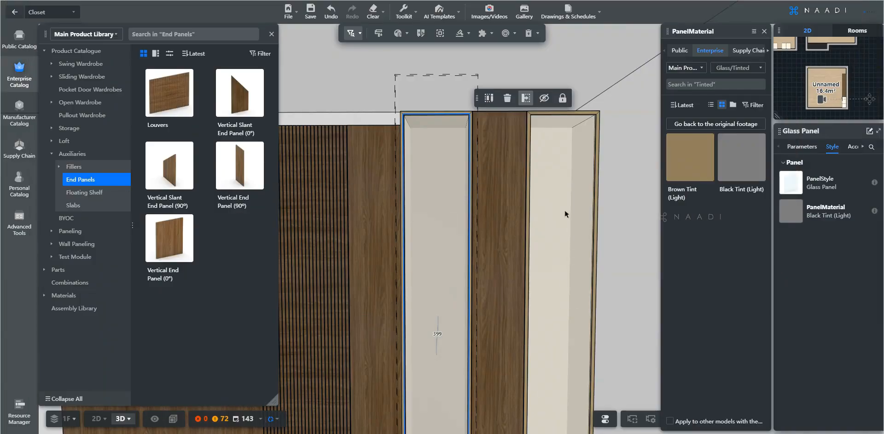
click(562, 202)
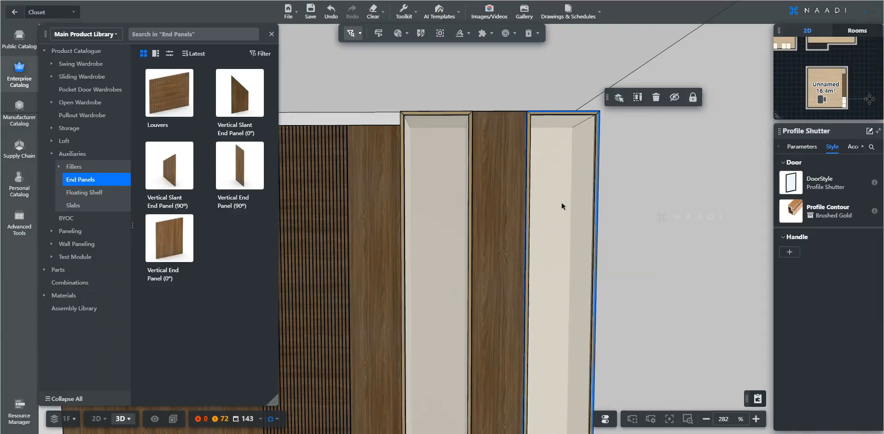
Apply Black Tint (Light) to the right glass panel, then deselect and zoom out over the wardrobe.
click(818, 211)
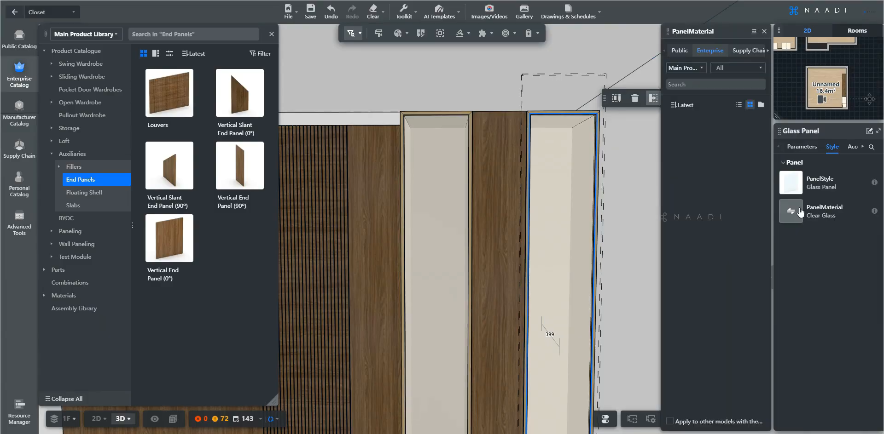
click(737, 145)
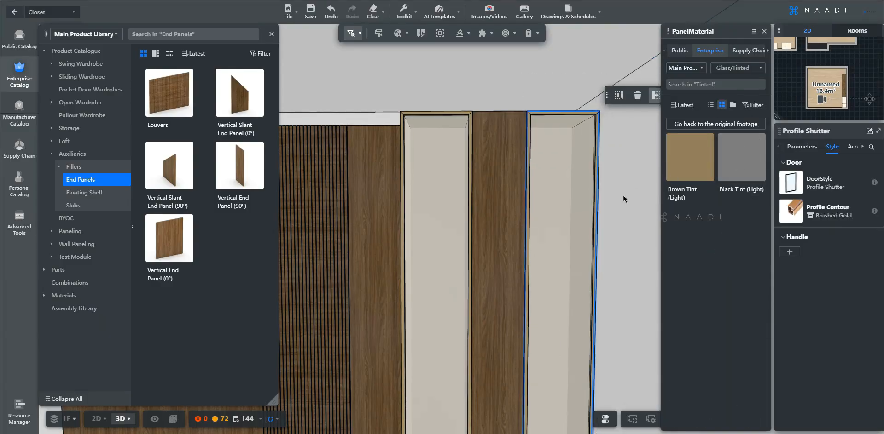
click(622, 195)
scroll(622, 195, down, 3)
scroll(623, 199, up, 4)
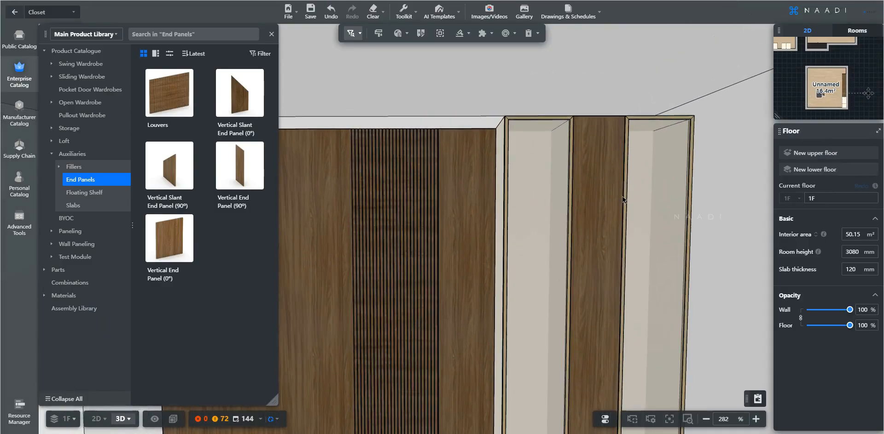
drag(622, 199, 619, 154)
scroll(552, 152, down, 2)
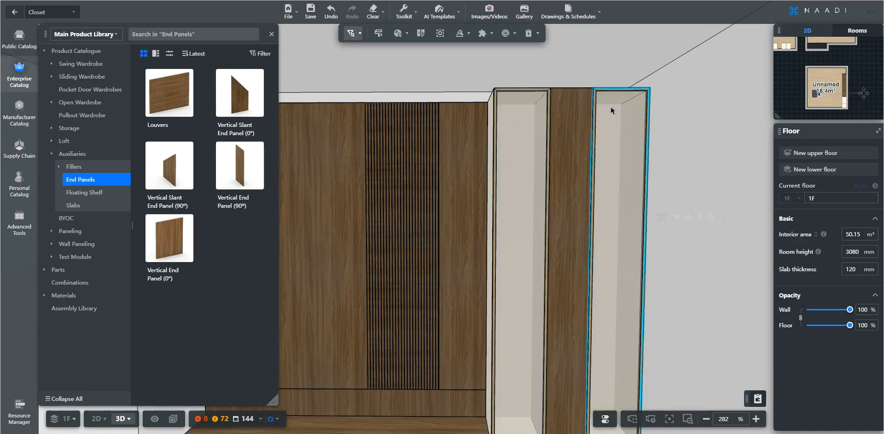
scroll(635, 260, down, 3)
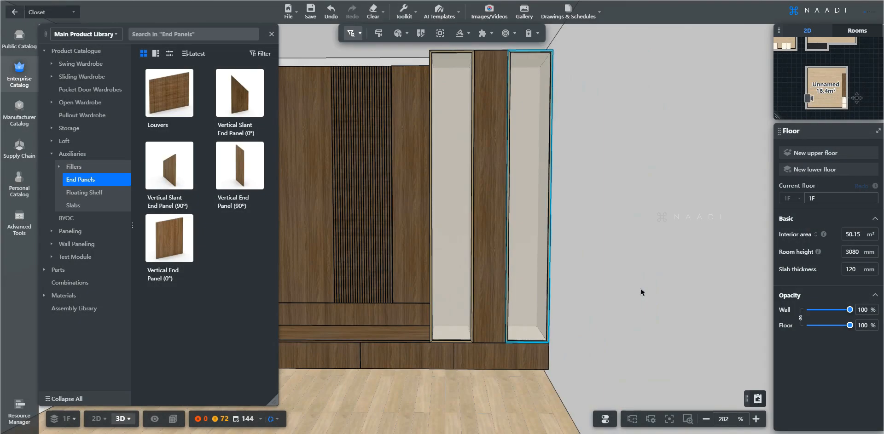
key(d)
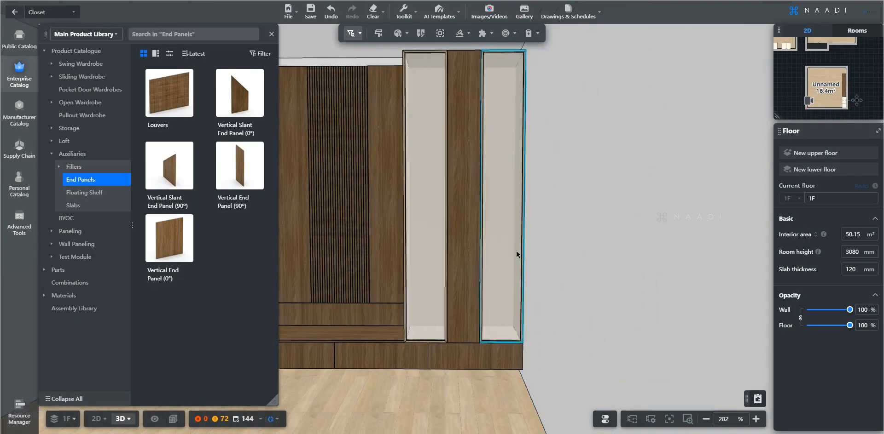
key(q)
key(w)
key(w)
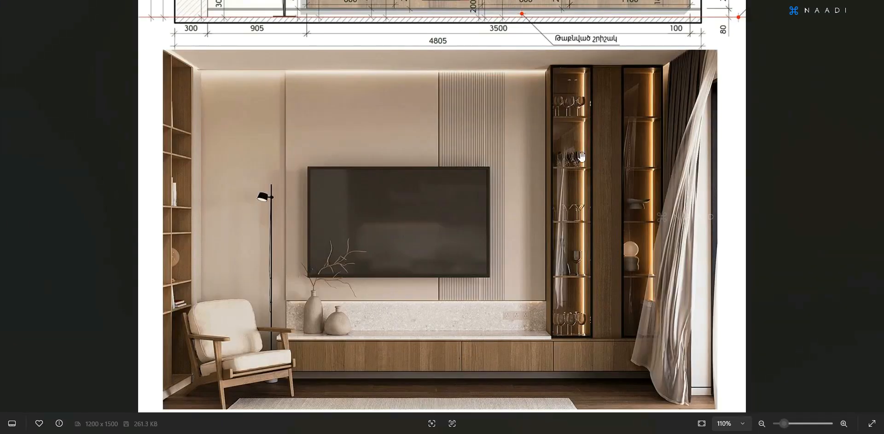
scroll(582, 193, up, 5)
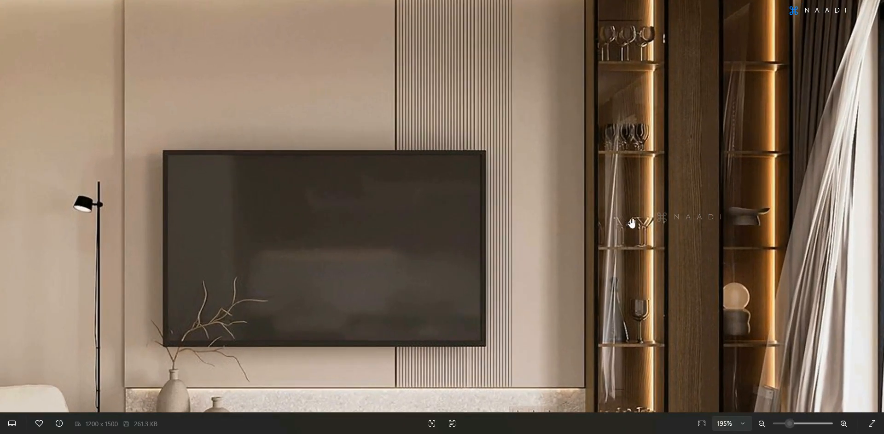
drag(674, 257, 646, 170)
drag(717, 270, 696, 356)
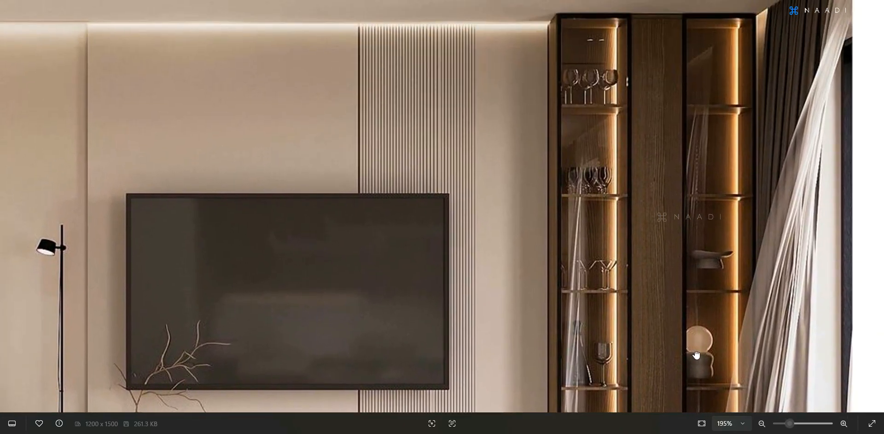
scroll(696, 356, down, 2)
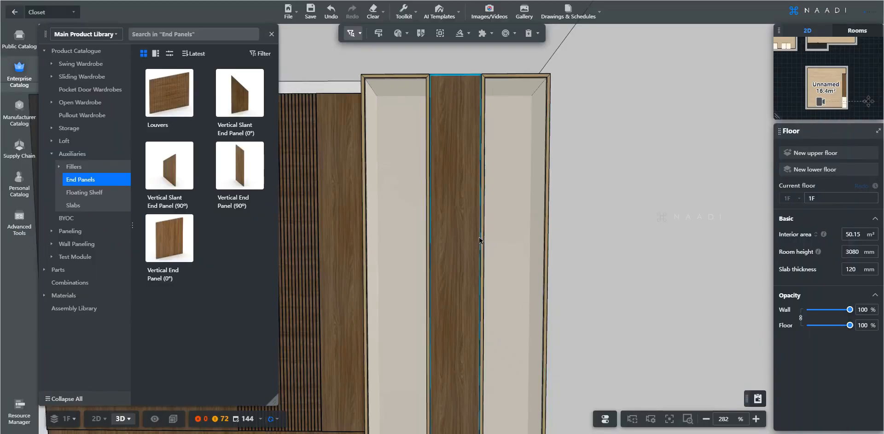
Switch to Select cabinet mode and multi-select the three tall cabinets, checking the elevation drawing.
scroll(479, 240, down, 1)
click(352, 34)
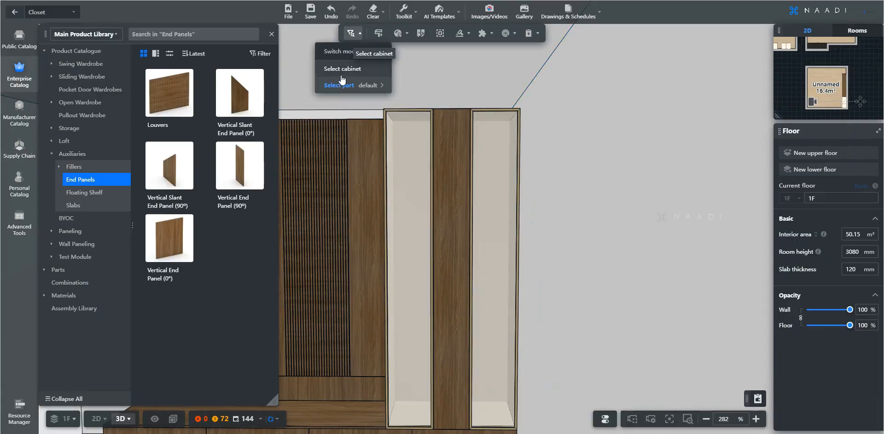
click(340, 69)
click(489, 197)
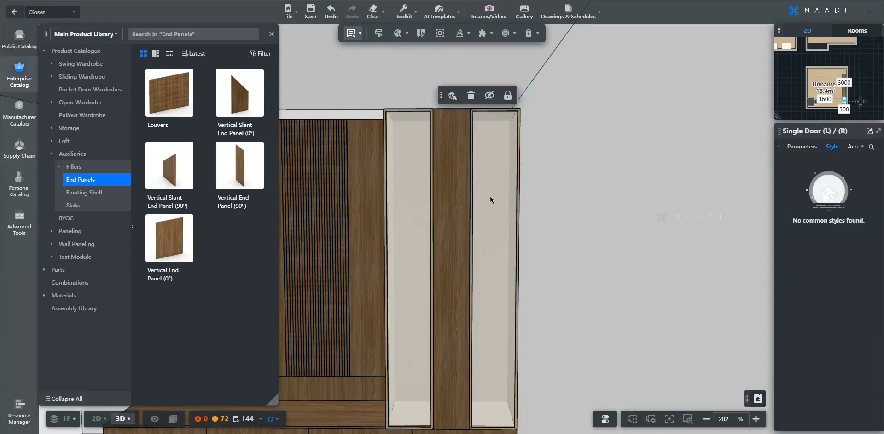
ctrl+click(492, 196)
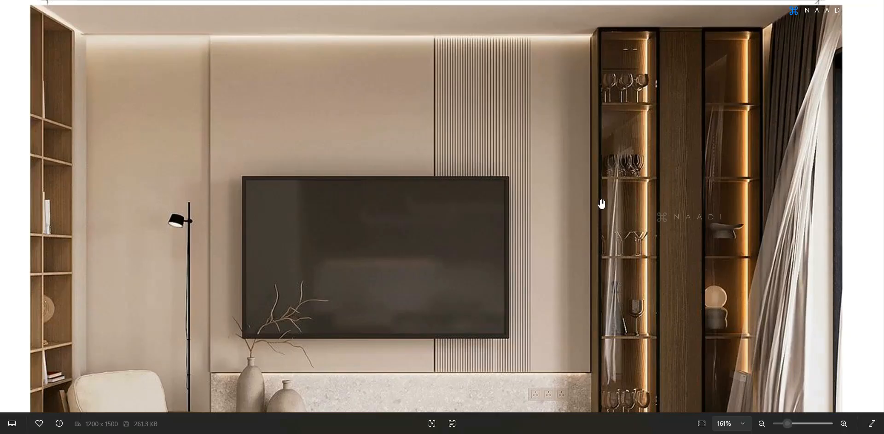
scroll(644, 251, up, 3)
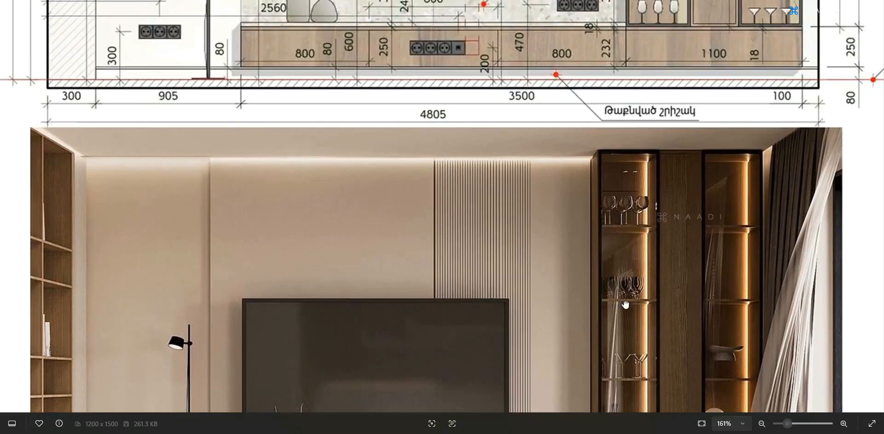
ctrl+scroll(644, 250, up, 3)
scroll(644, 251, up, 8)
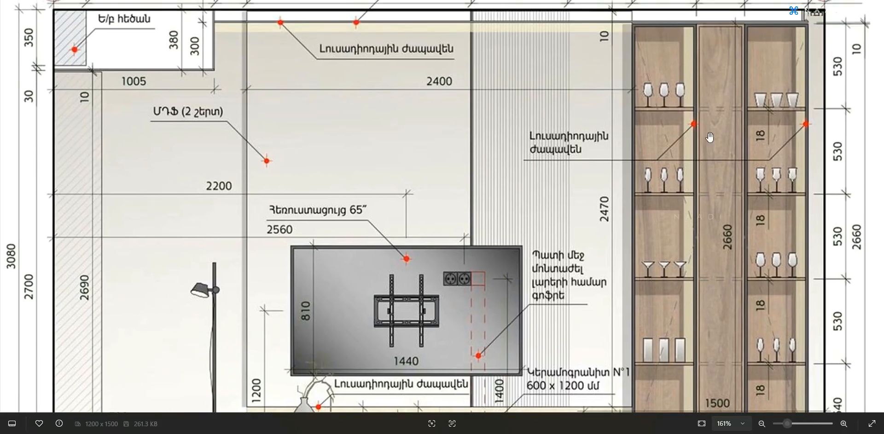
drag(713, 228, 708, 195)
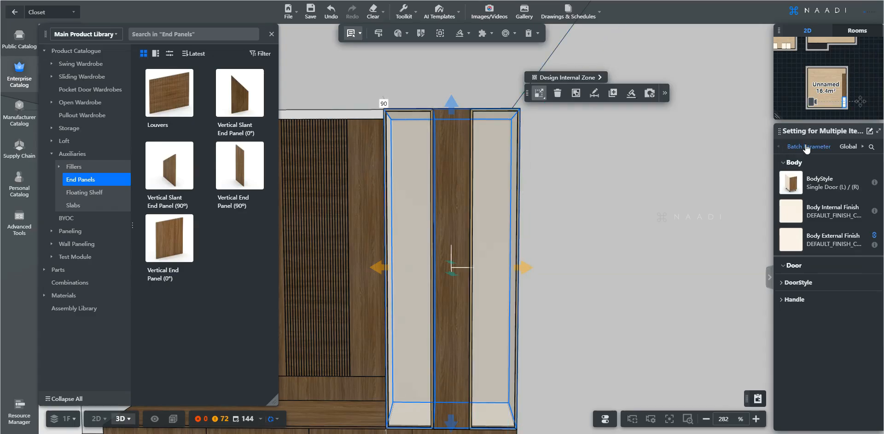
Set Door / Drawer Opening to Open for the selected tall cabinets and the middle one.
click(807, 147)
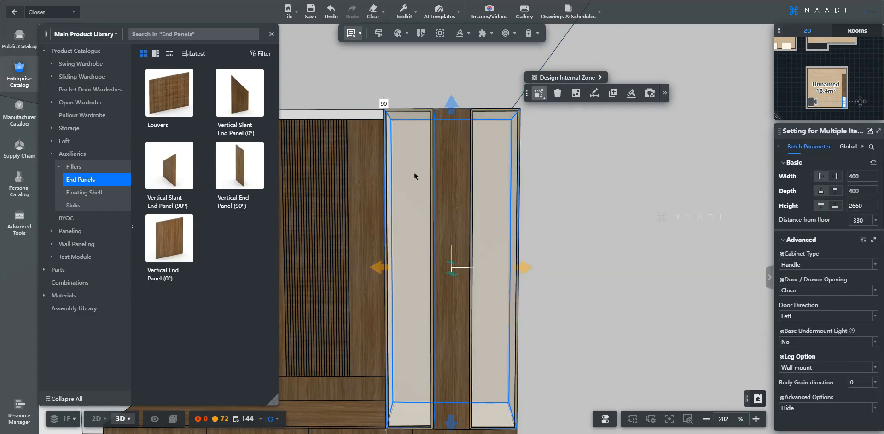
click(874, 290)
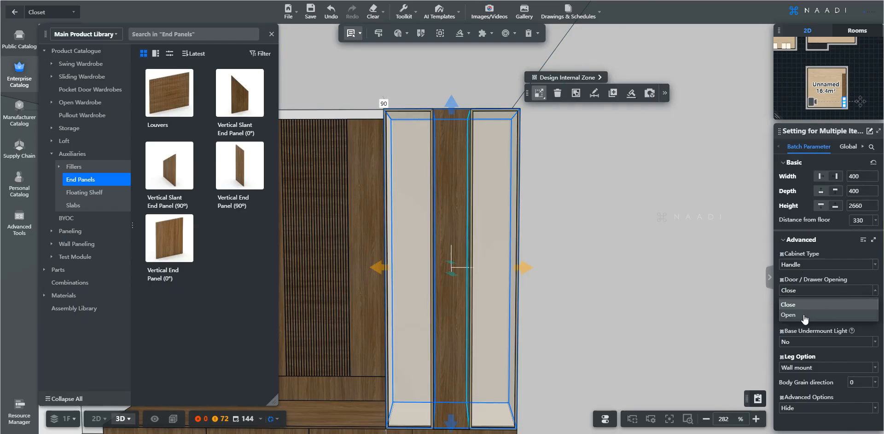
click(804, 316)
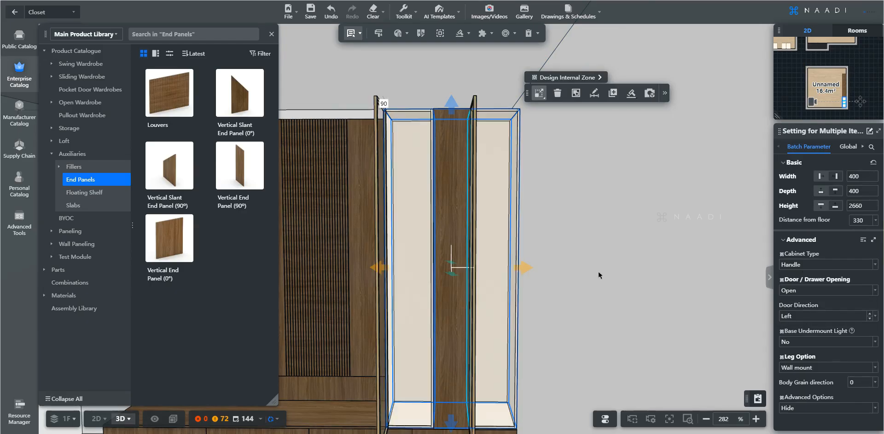
click(446, 202)
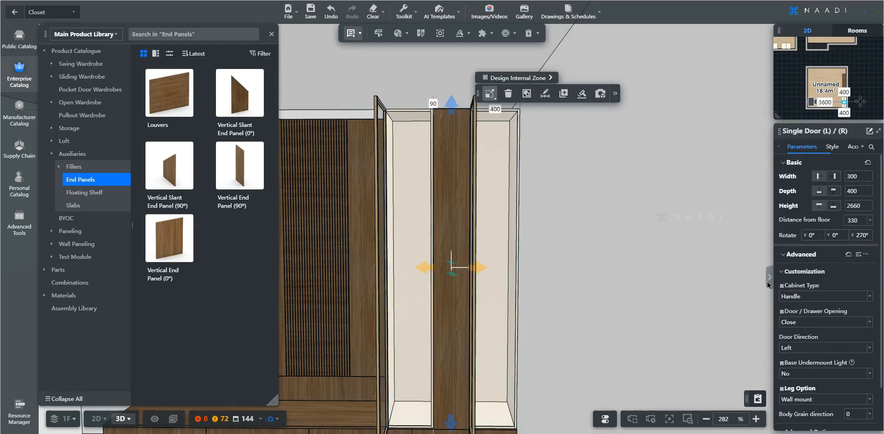
click(868, 323)
click(809, 349)
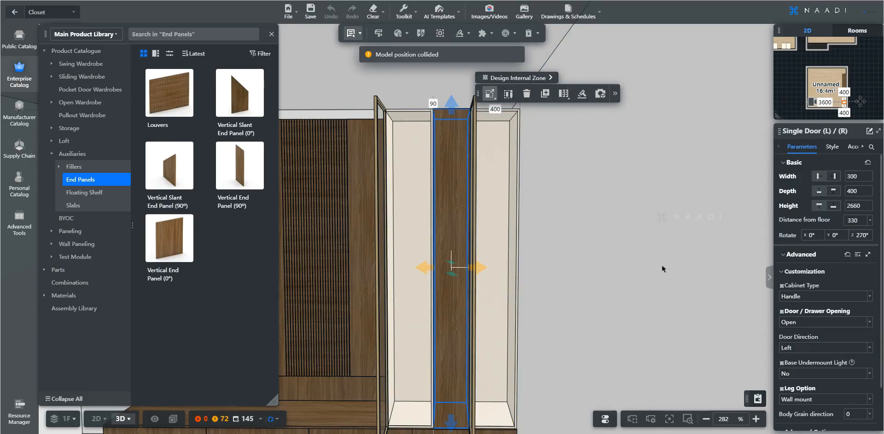
right_drag(573, 251, 538, 230)
Change one tall cabinet's Door Direction to Right and show the Parts catalogue.
click(495, 190)
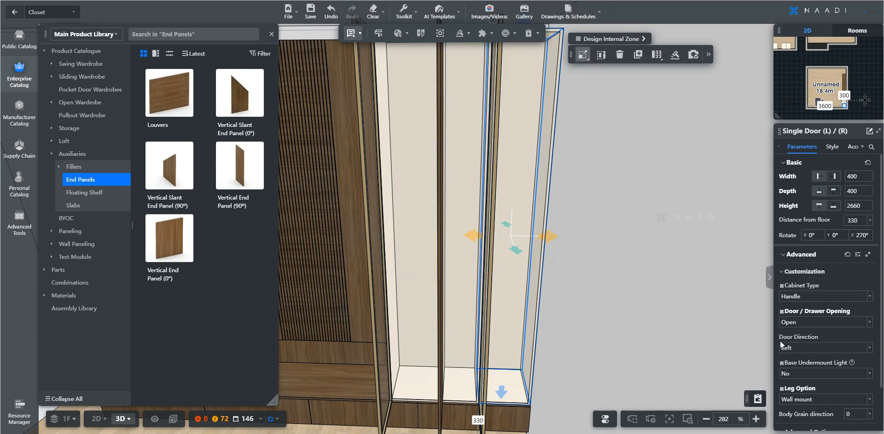
click(869, 349)
click(824, 374)
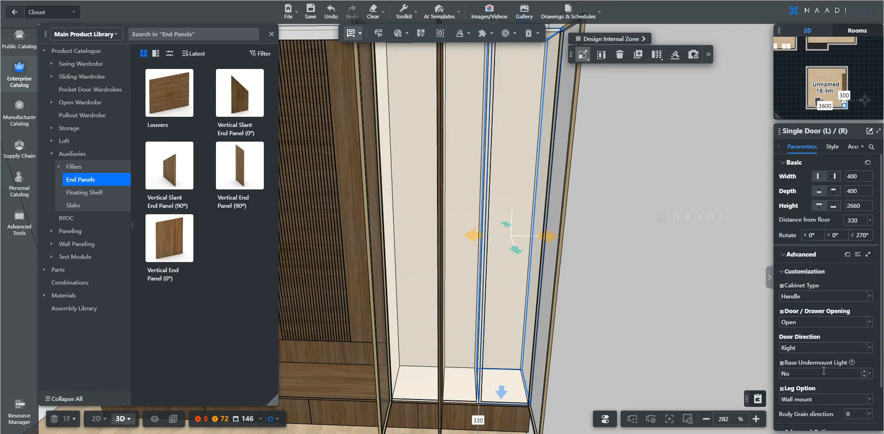
scroll(575, 313, down, 3)
drag(576, 297, 610, 306)
scroll(578, 302, up, 3)
scroll(608, 304, up, 2)
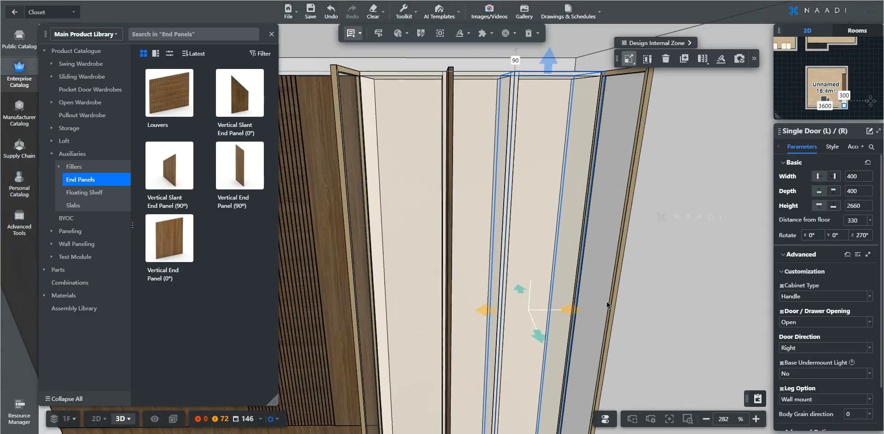
click(59, 271)
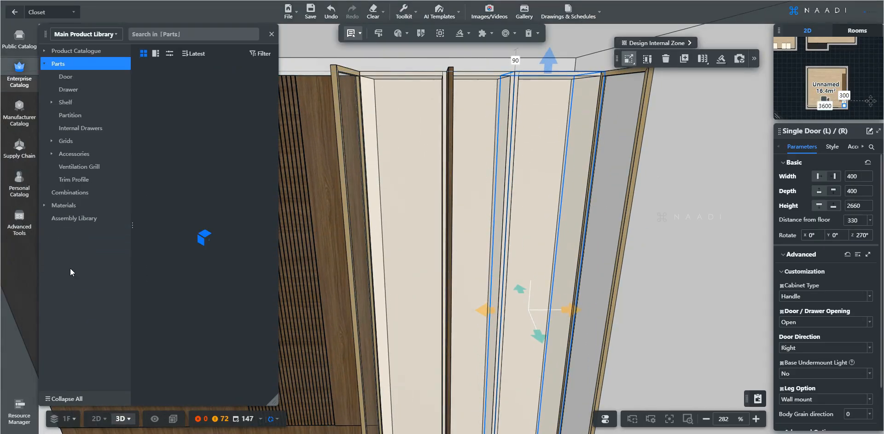
Place a Regular Shelves Fixed Shelf in the left compartment, 500 mm below the top.
click(75, 106)
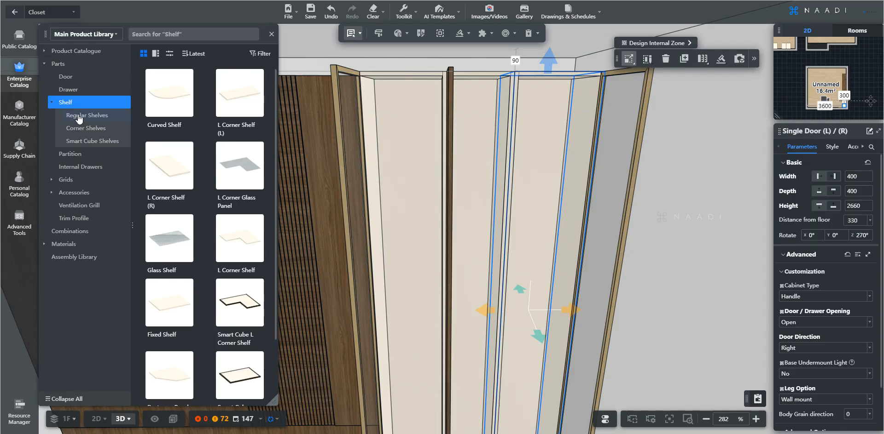
click(79, 117)
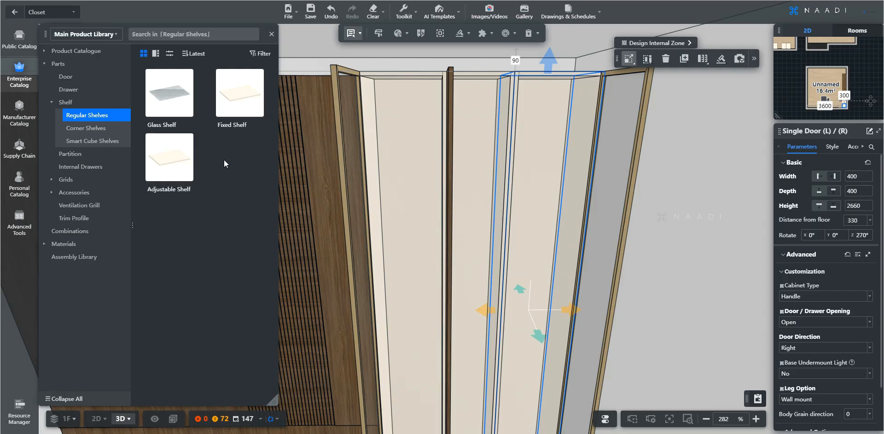
click(231, 111)
drag(394, 161, 401, 183)
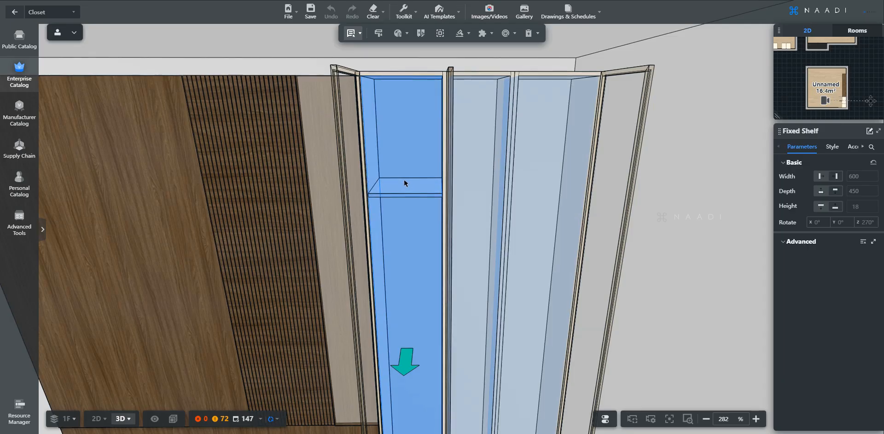
click(404, 183)
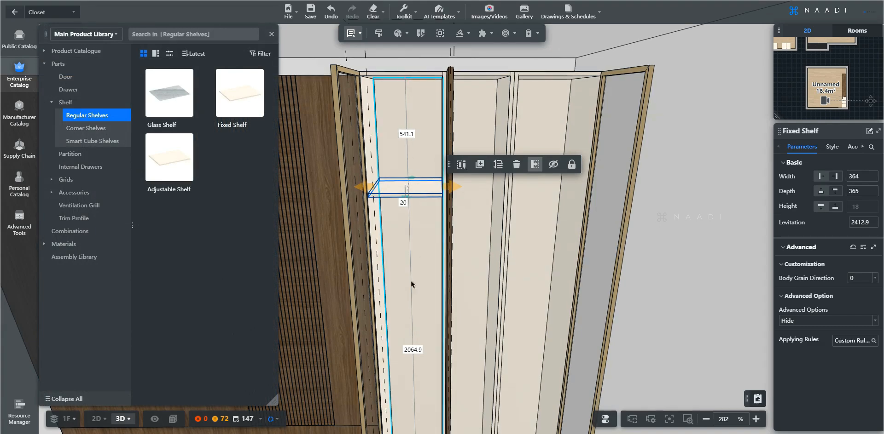
click(403, 134)
text(500)
key(Return)
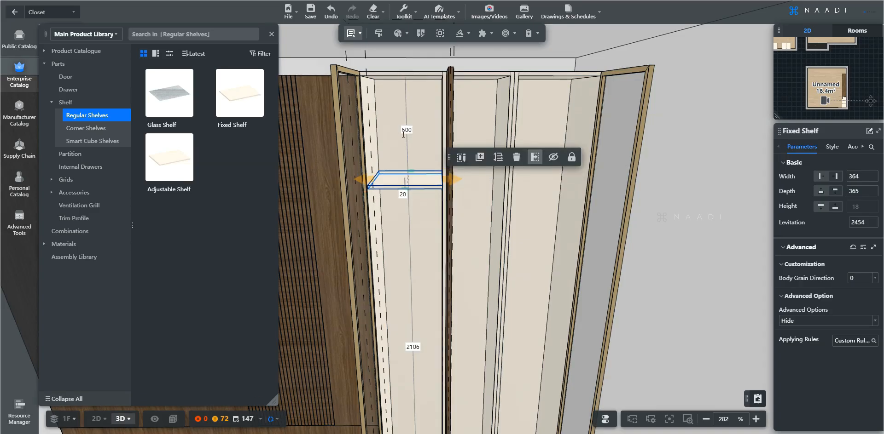
scroll(394, 257, up, 1)
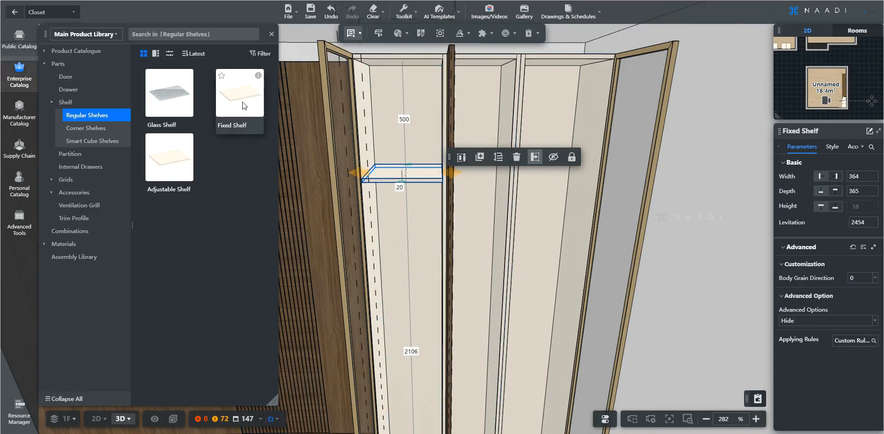
Add a second fixed shelf 500 mm below the first, then delete it.
click(242, 104)
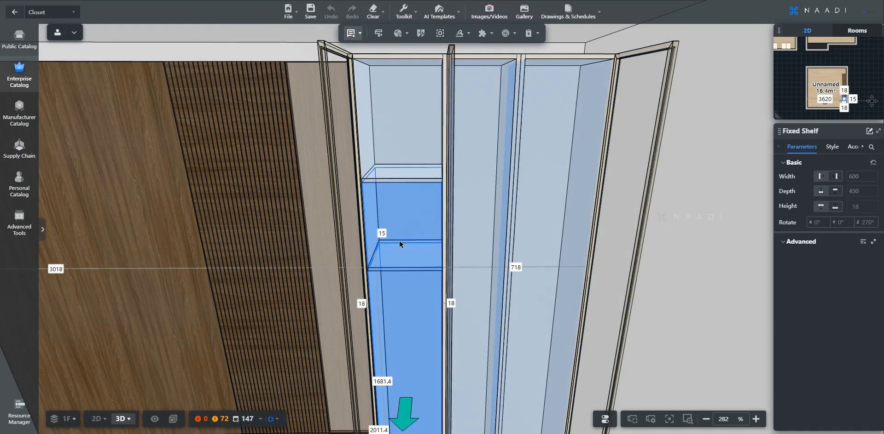
click(399, 243)
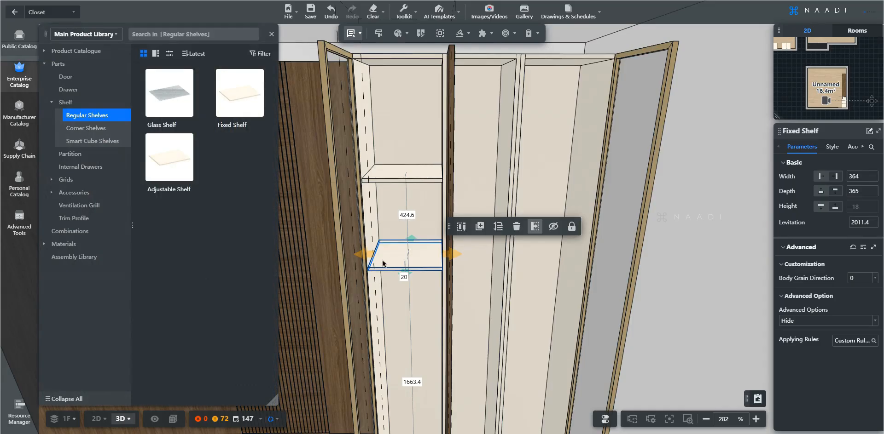
click(407, 215)
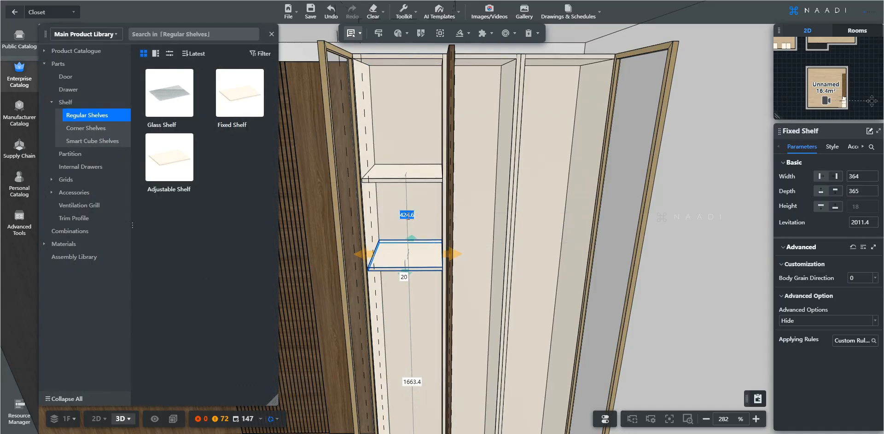
click(407, 216)
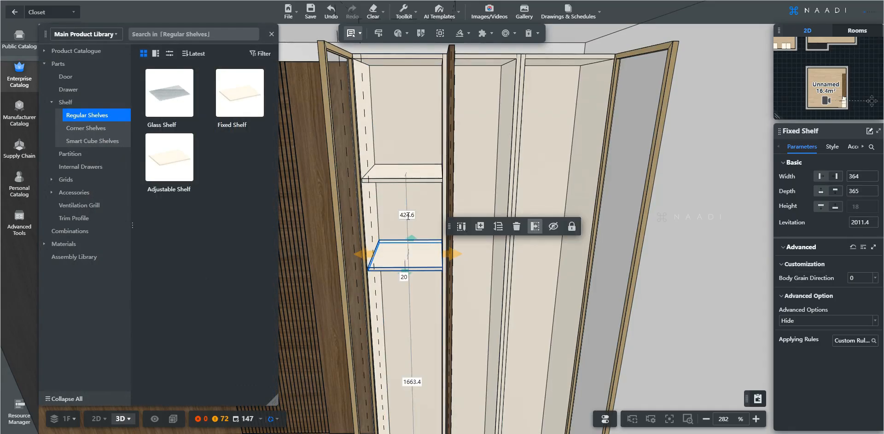
click(407, 216)
text(5)
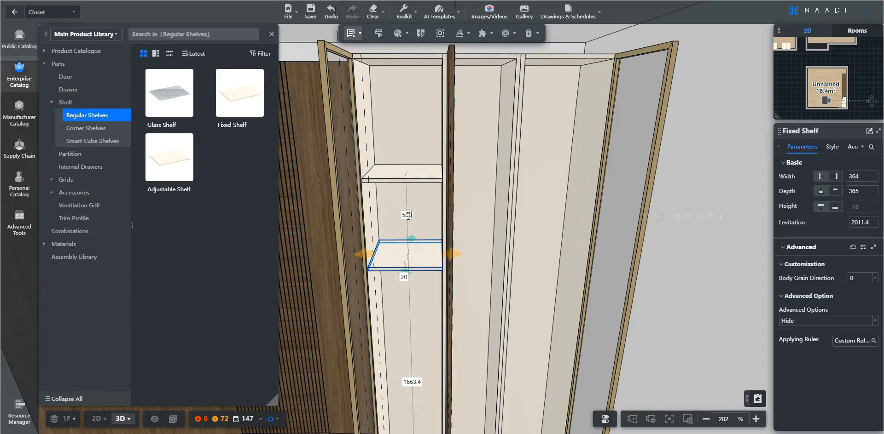
text(00)
key(Return)
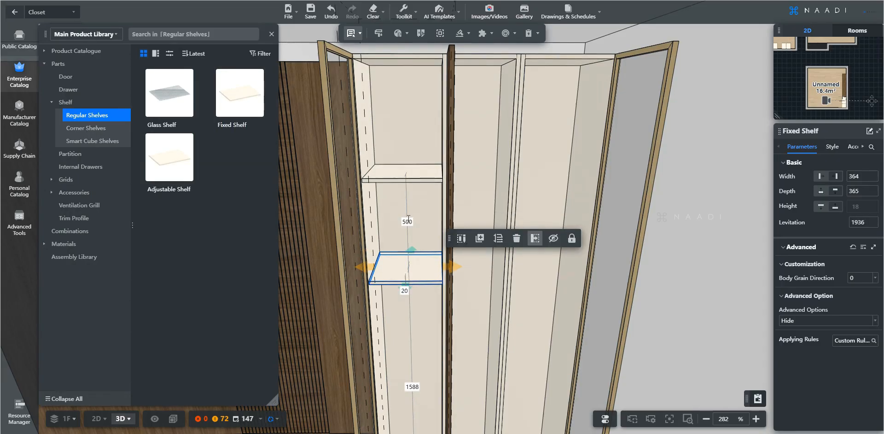
key(Delete)
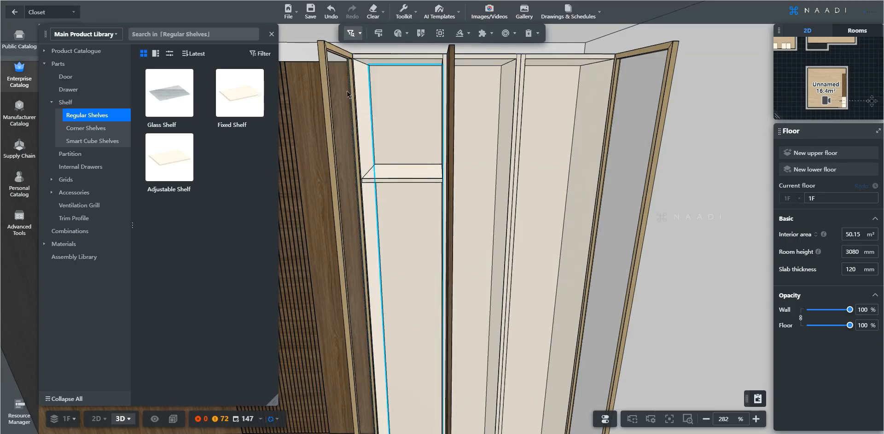
Array the shelf 500 below the top into 4 evenly spaced vertical shelves with Panel Array.
click(405, 176)
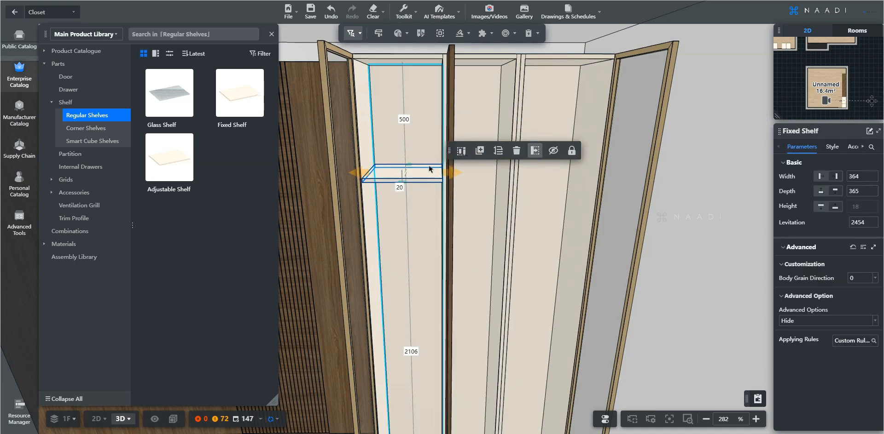
click(495, 156)
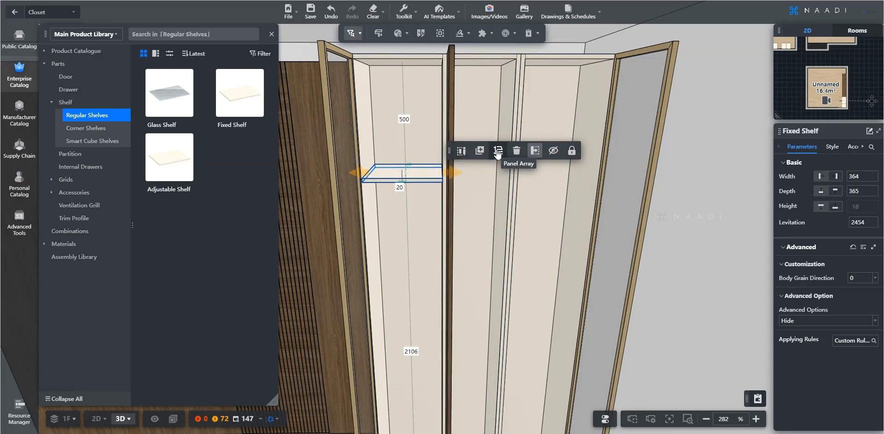
click(497, 151)
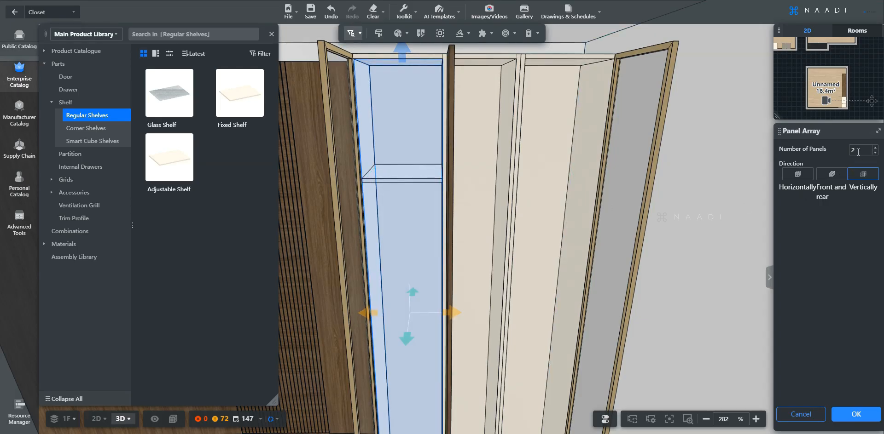
key(s)
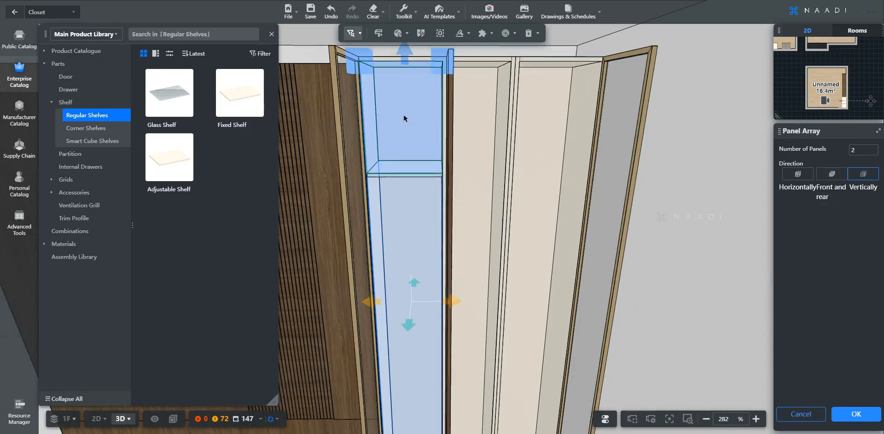
key(e)
key(w)
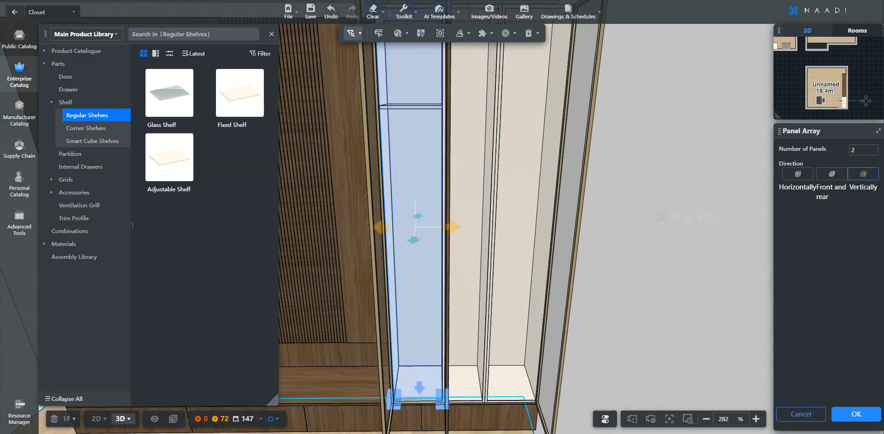
click(497, 433)
scroll(653, 131, down, 1)
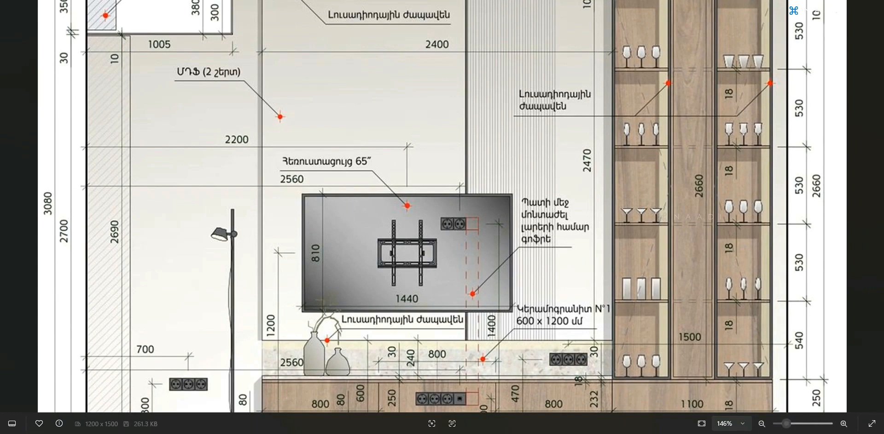
click(820, 1)
double_click(860, 151)
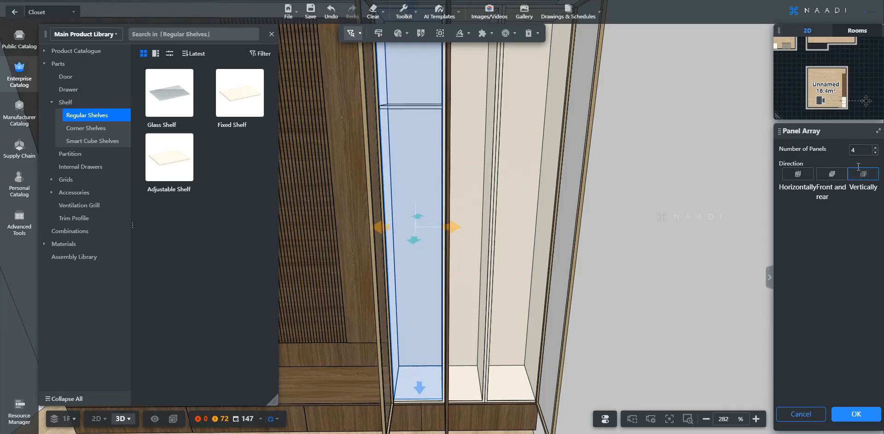
click(852, 412)
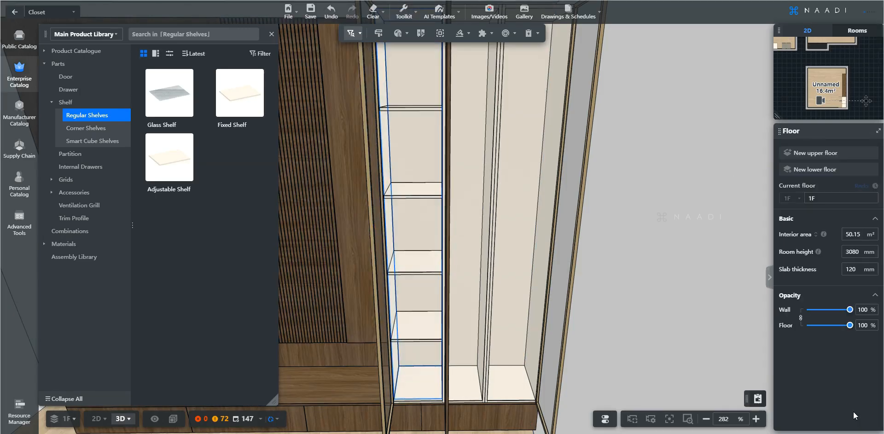
Move the view to the middle tall compartment and pick a Fixed Shelf from Regular Shelves.
scroll(415, 173, down, 4)
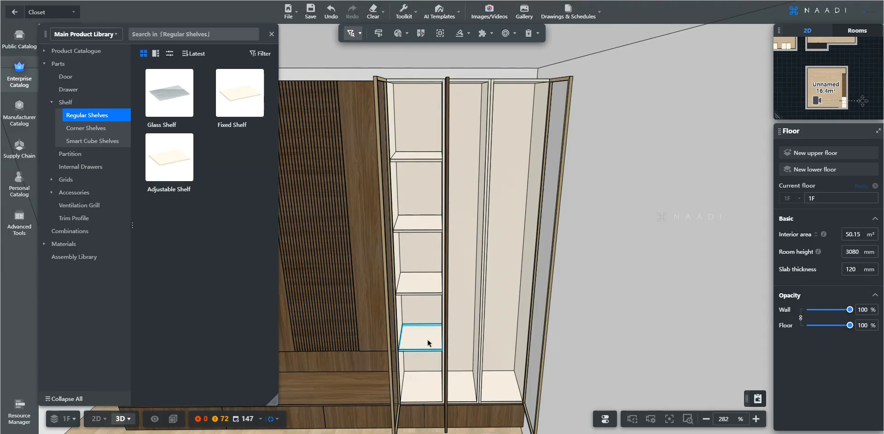
key(d)
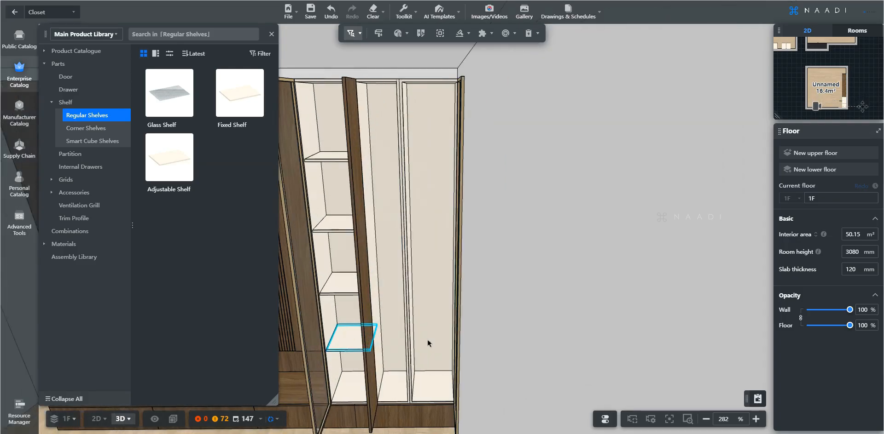
key(w)
key(a)
key(d)
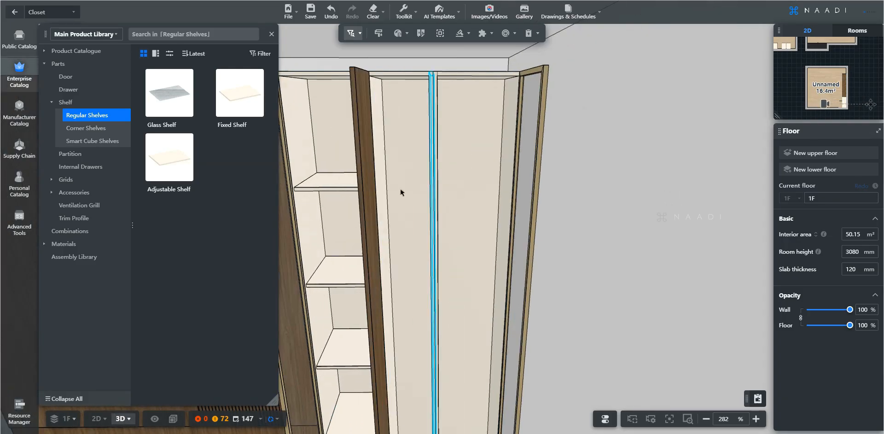
click(254, 107)
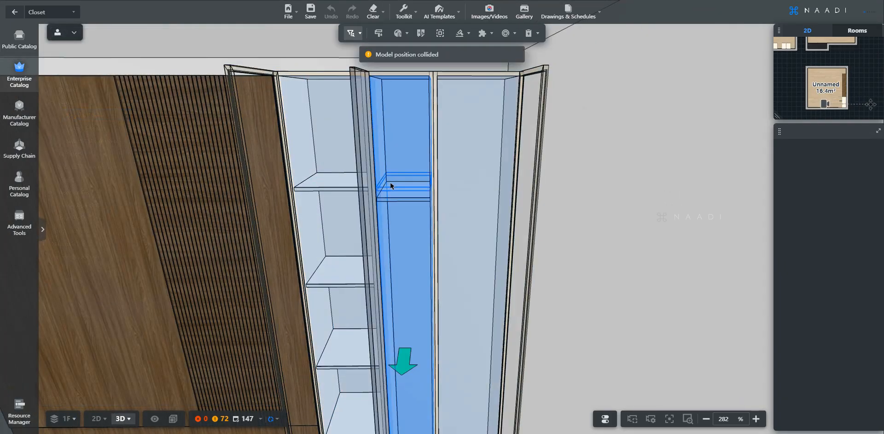
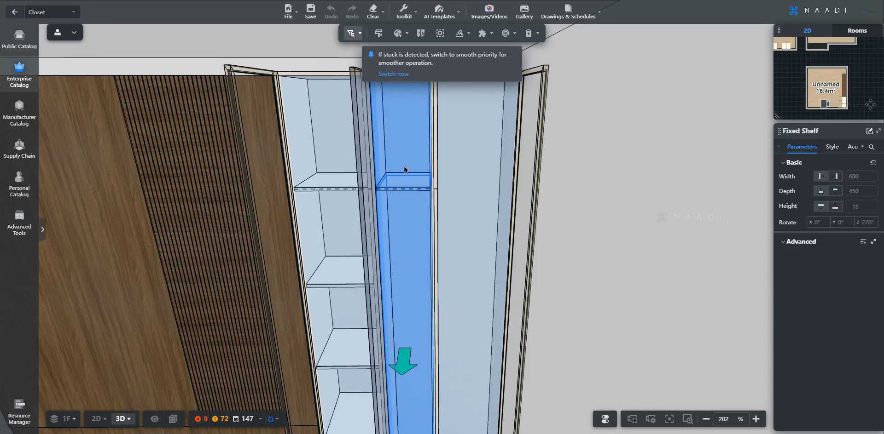
Place a fixed shelf in the left bay and array it into evenly spaced shelves.
click(404, 183)
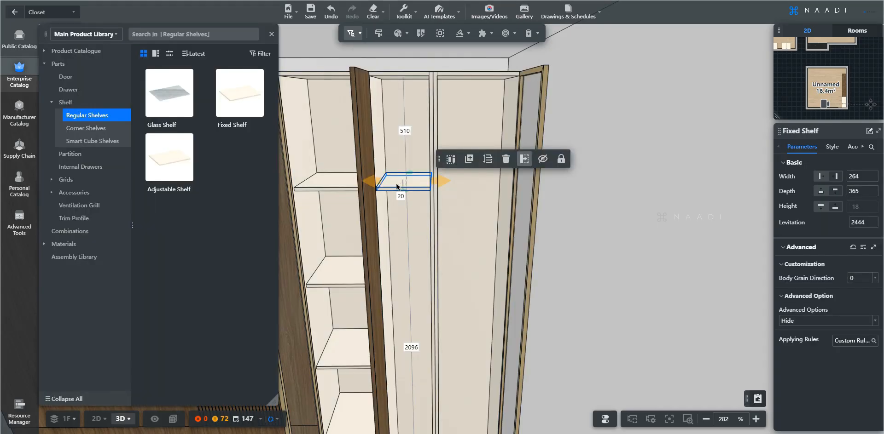
click(487, 159)
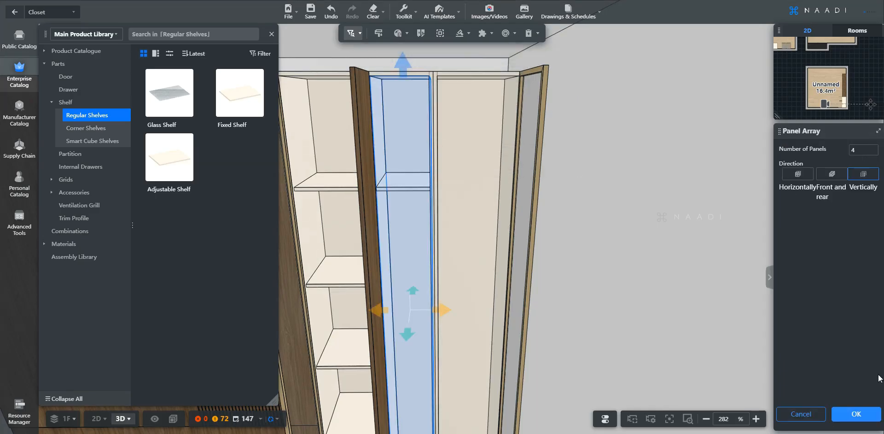
click(855, 415)
Add a fixed shelf to the right bay, set its panel count, and apply the array.
click(462, 183)
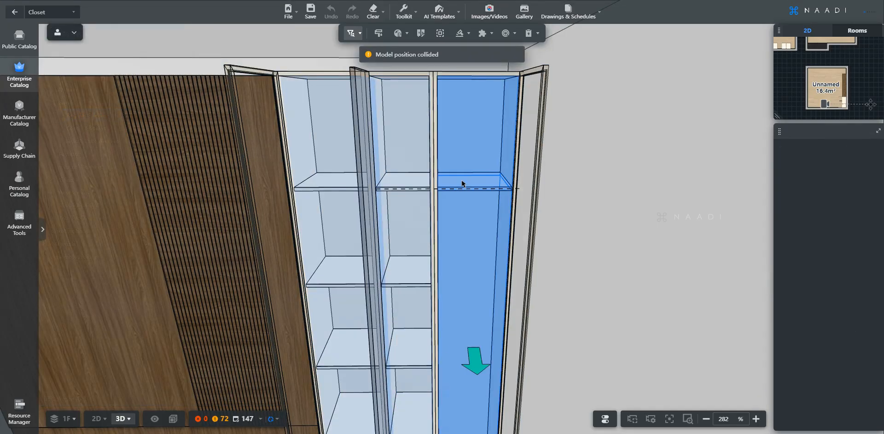
click(568, 203)
double_click(854, 151)
click(860, 415)
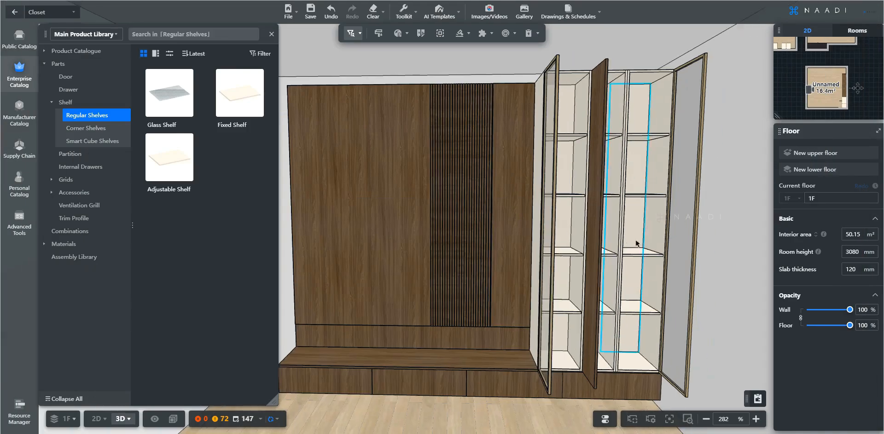
scroll(633, 242, up, 5)
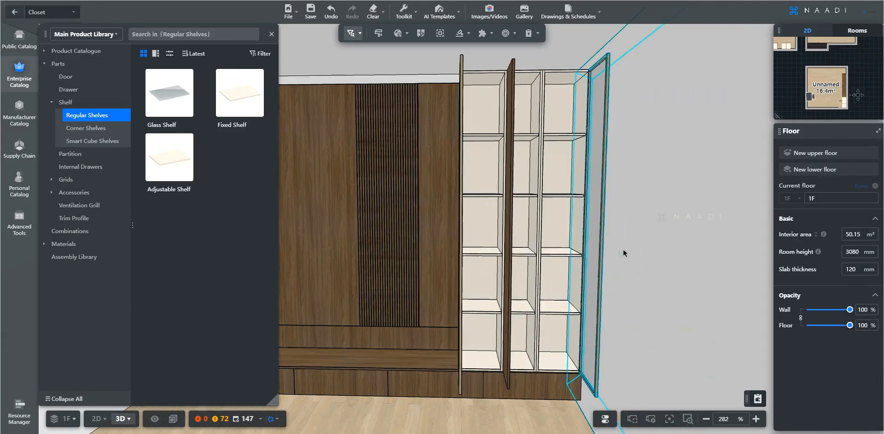
Open Accessories > Lightings > Strip Light and pick the Vertical Strip Light.
scroll(624, 253, up, 4)
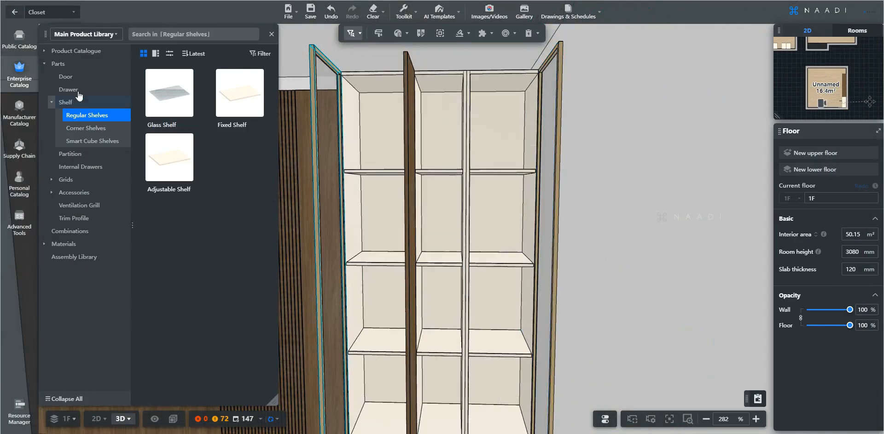
key(a)
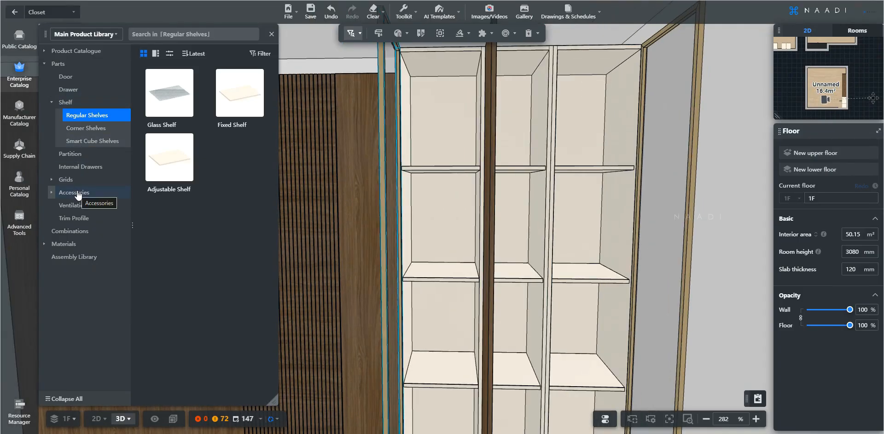
click(77, 193)
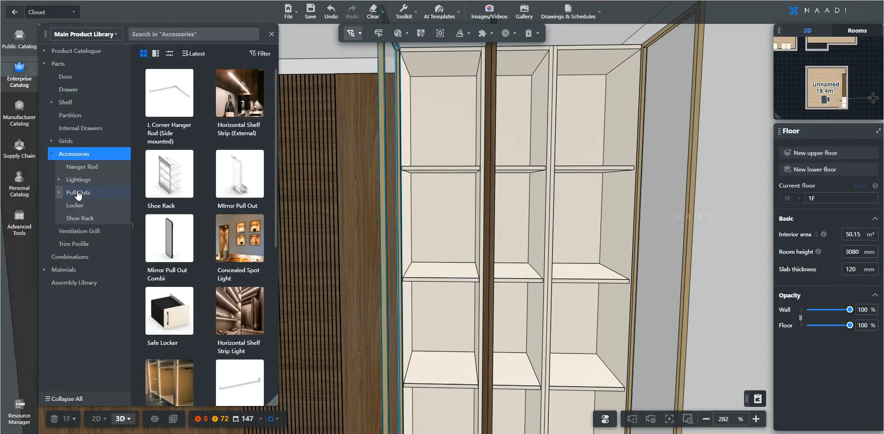
click(70, 183)
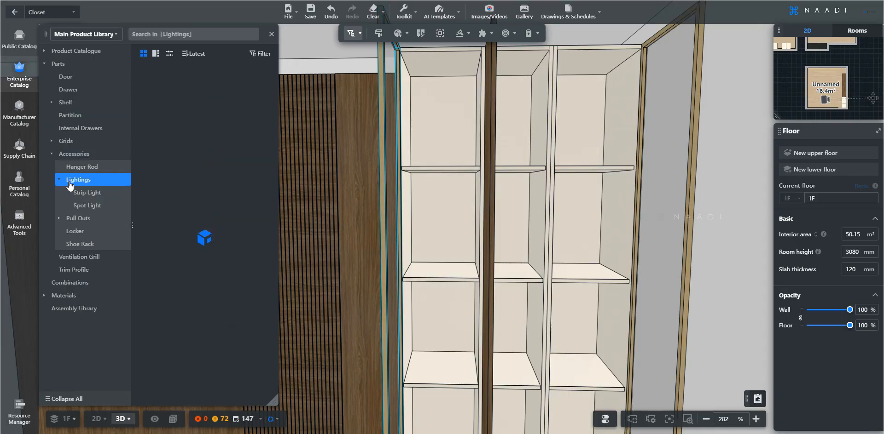
click(80, 193)
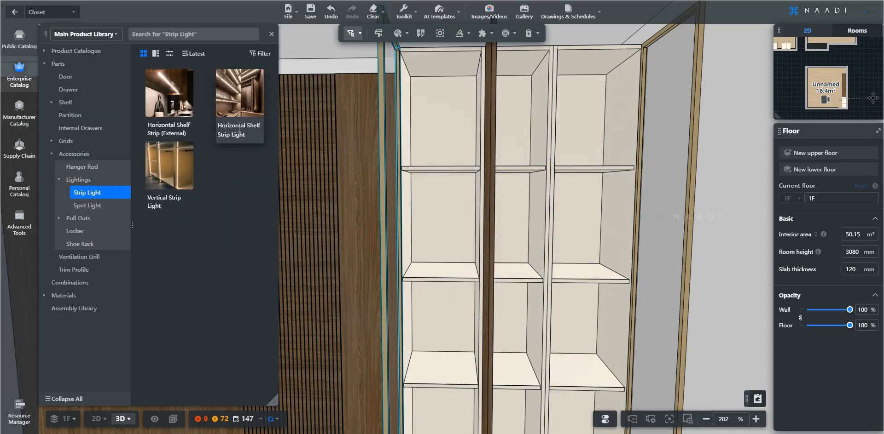
click(170, 174)
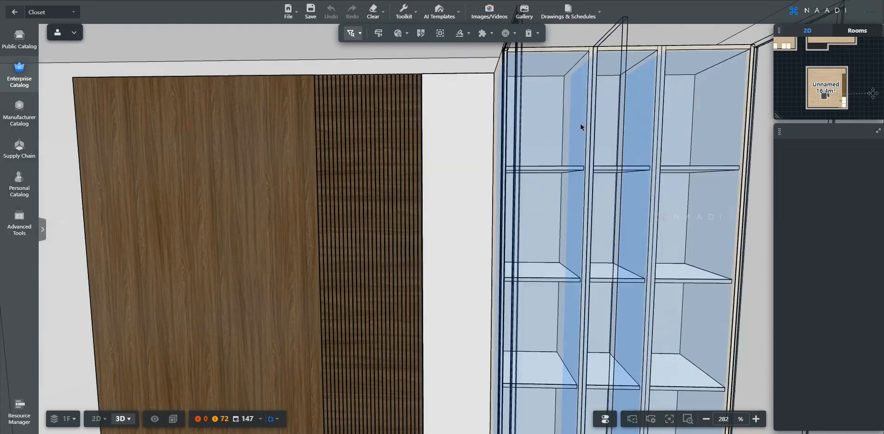
Place the vertical strip light in an upper compartment, flush against the back panel (distance 0).
click(580, 126)
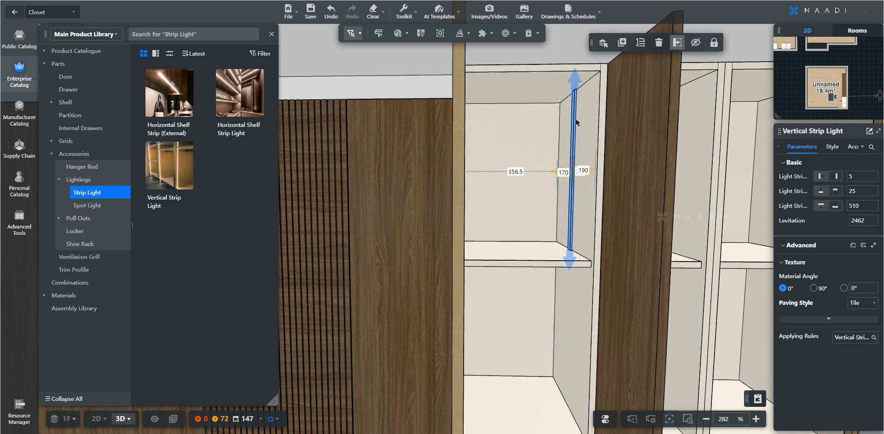
scroll(576, 123, up, 3)
right_drag(629, 87, 629, 130)
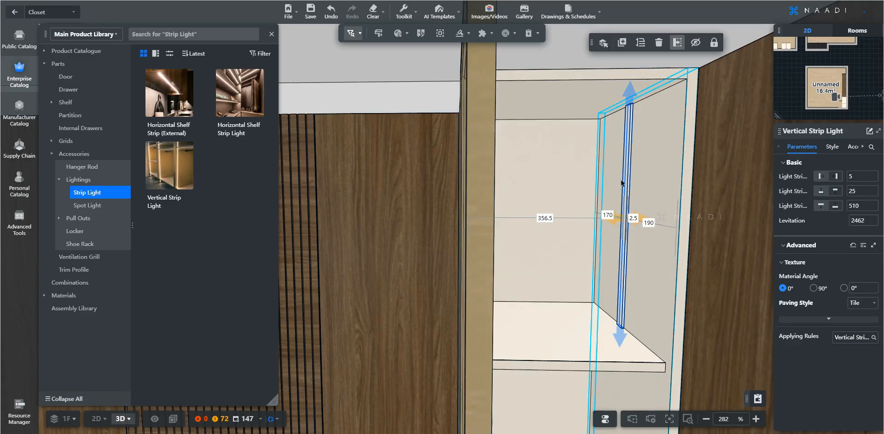
click(607, 214)
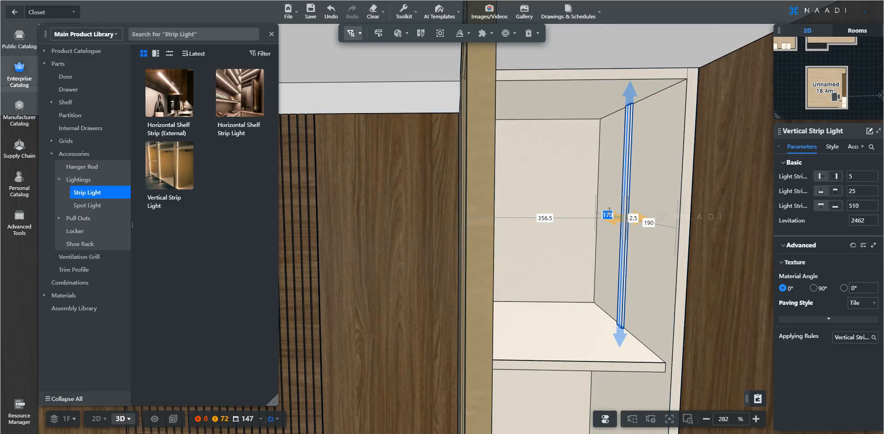
key(Return)
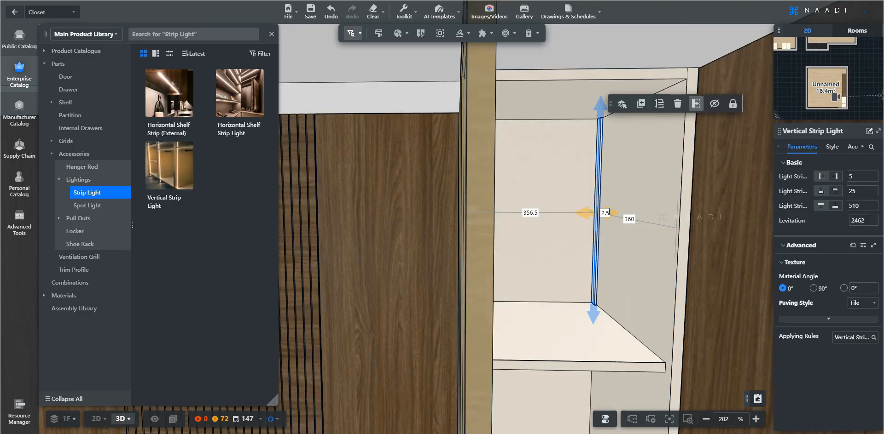
Pan and zoom to frame the strip-light compartment and the shelf below it.
scroll(609, 213, down, 3)
right_drag(594, 212, 562, 212)
scroll(562, 212, up, 3)
mouse_move(575, 149)
right_down()
mouse_move(474, 146)
mouse_move(575, 149)
right_up()
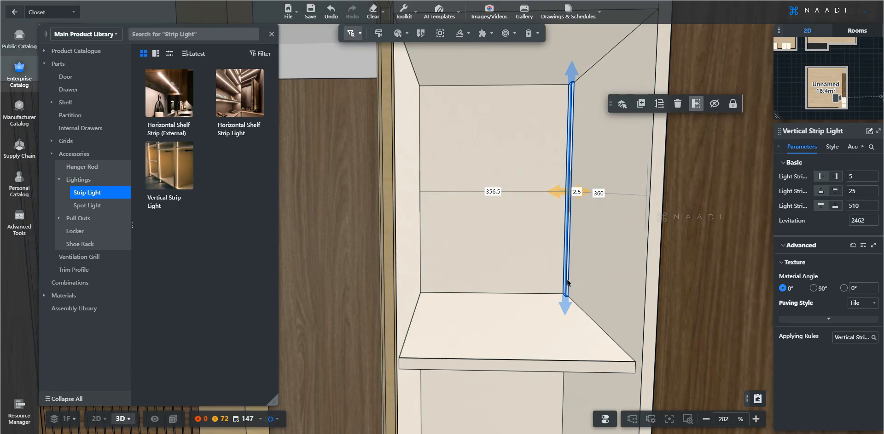
scroll(567, 289, down, 3)
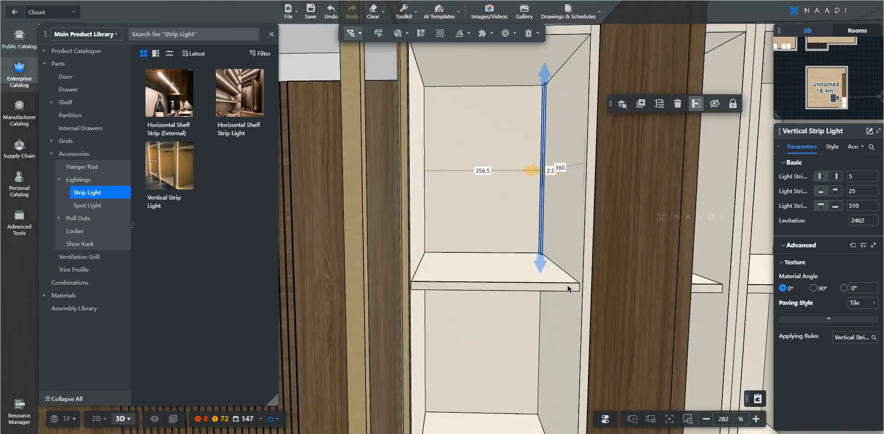
scroll(559, 291, up, 3)
scroll(572, 205, down, 3)
right_drag(558, 294, 547, 212)
scroll(542, 217, down, 3)
Place another vertical strip light in a lower compartment with back distance 0.
key(e)
key(q)
key(a)
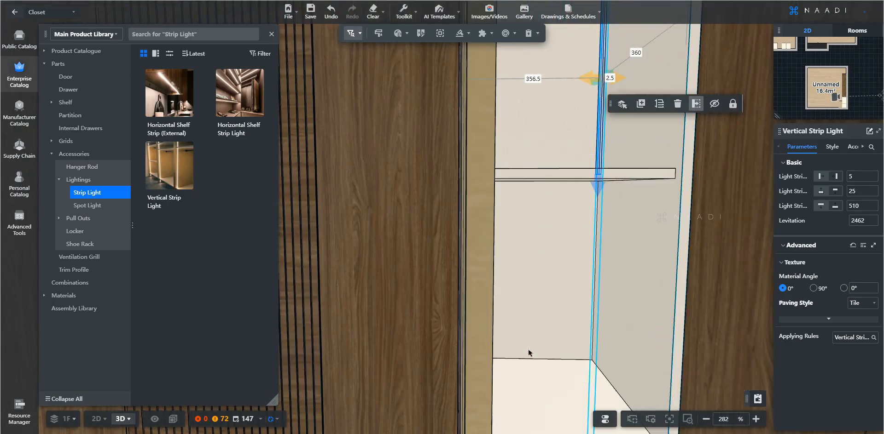
click(171, 159)
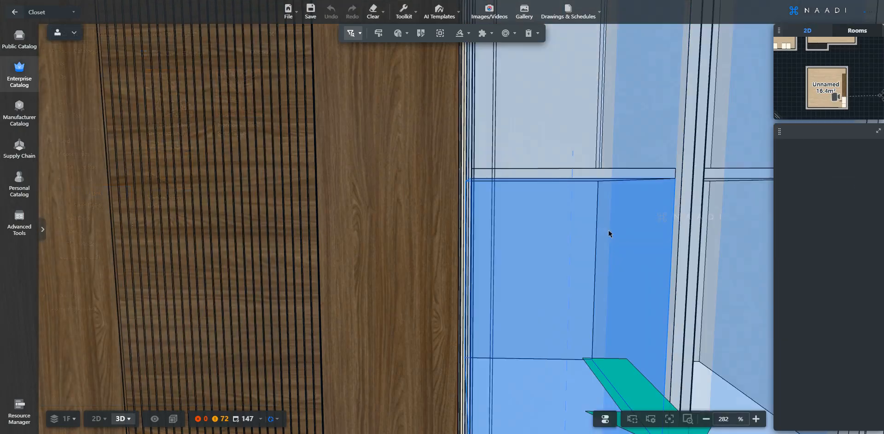
click(610, 233)
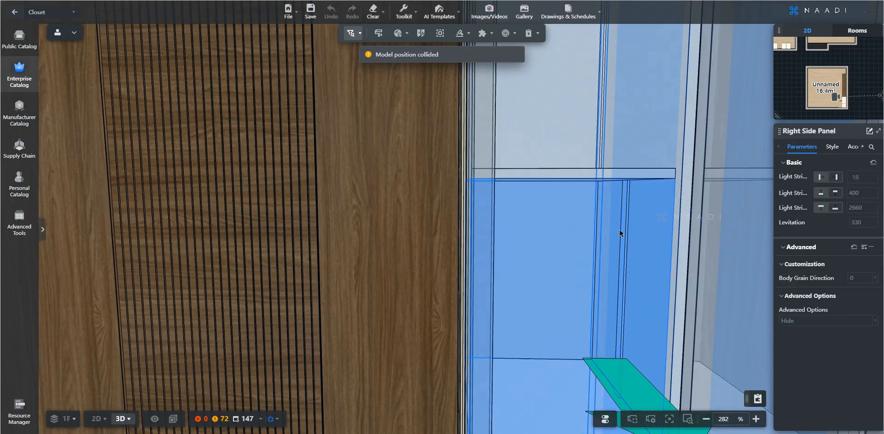
click(621, 233)
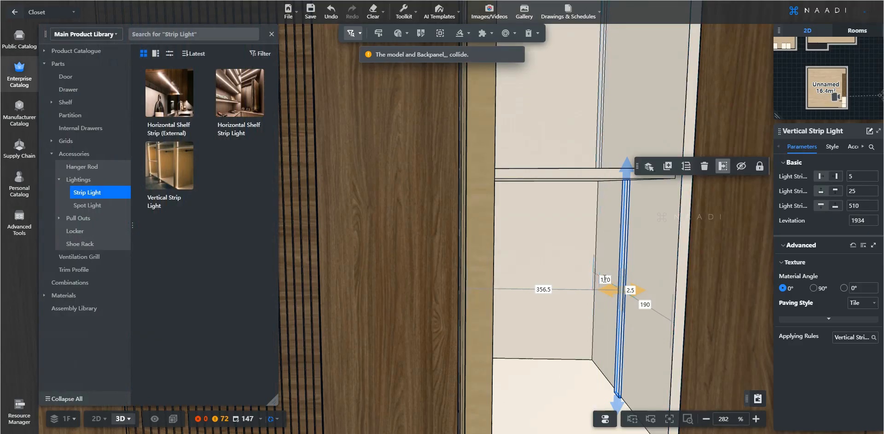
click(605, 279)
text(0)
key(Return)
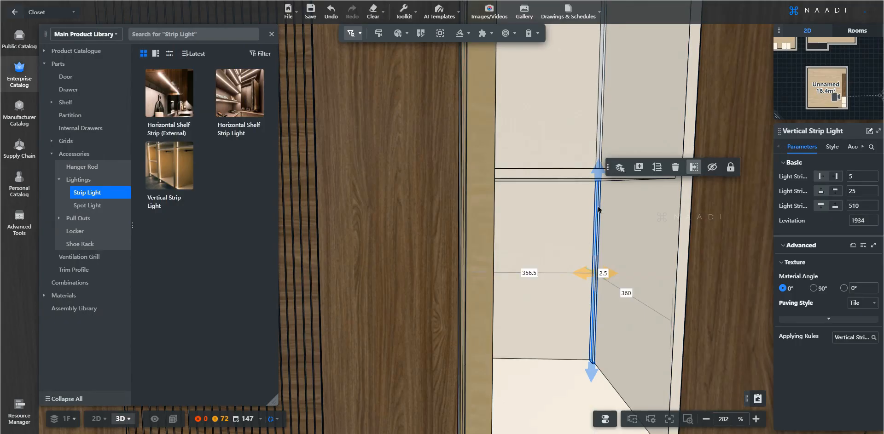
Add vertical strip lights down the lower compartments, setting the lowest one's back distance to 0.
key(e)
key(q)
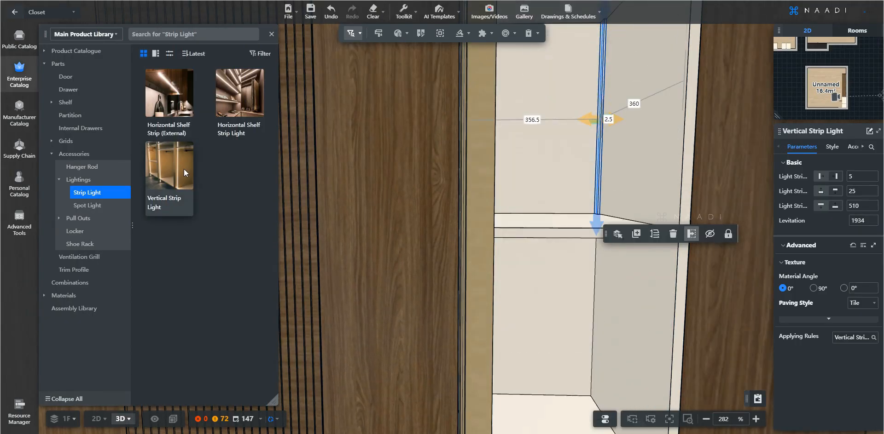
key(e)
click(169, 166)
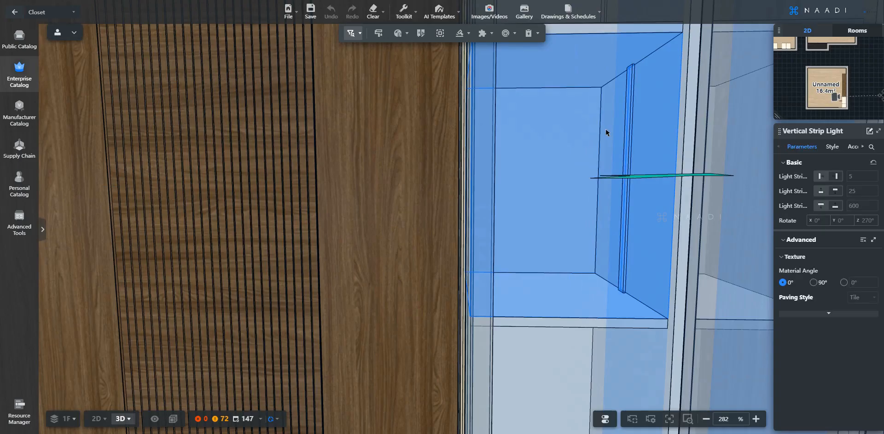
click(608, 133)
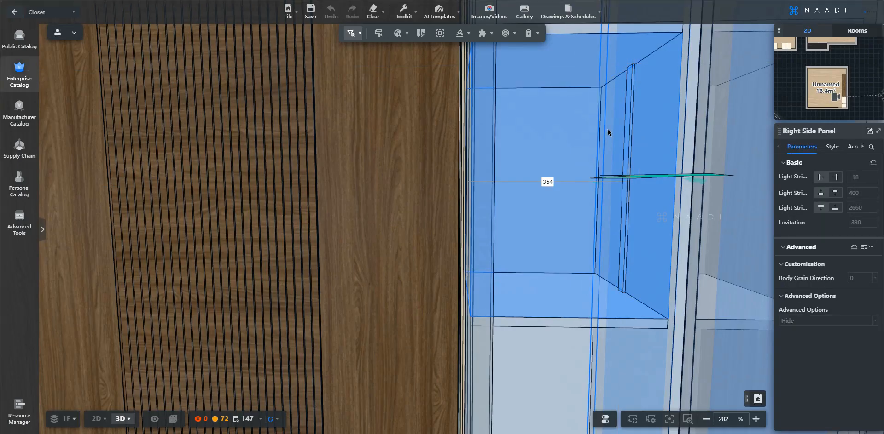
click(615, 134)
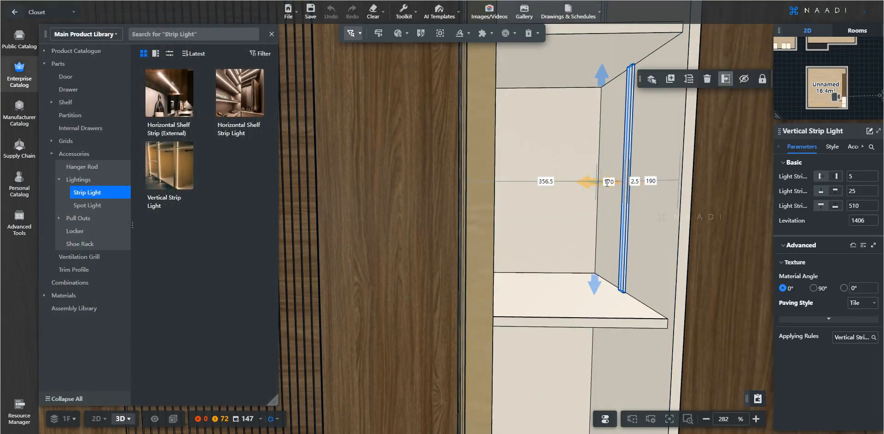
click(173, 170)
click(616, 157)
click(607, 155)
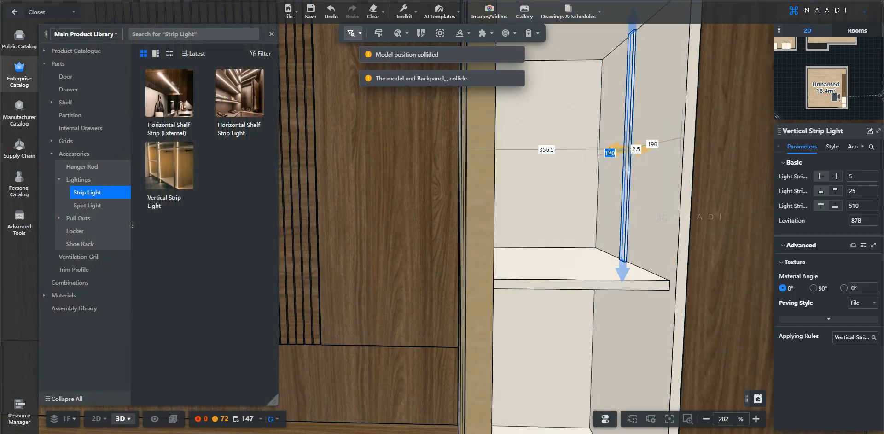
click(176, 161)
click(630, 133)
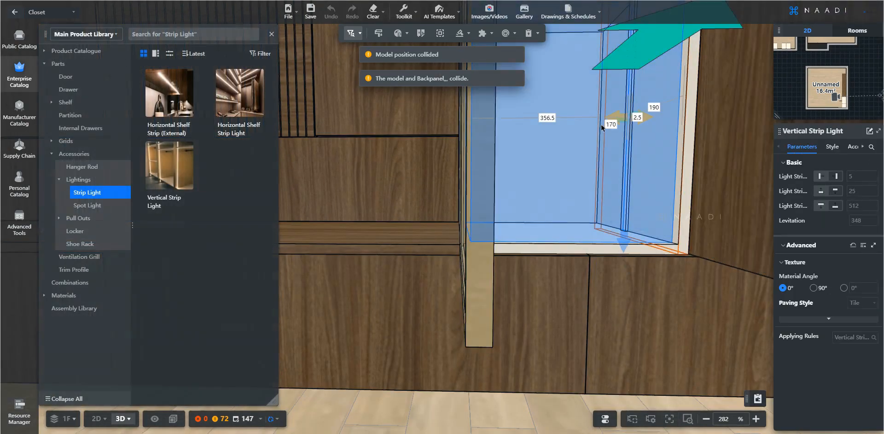
text(0)
key(Return)
Put vertical strip lights on the left walls of the top compartments, each 0 from the back.
right_drag(690, 225, 548, 368)
right_drag(478, 115, 474, 355)
click(170, 166)
click(366, 171)
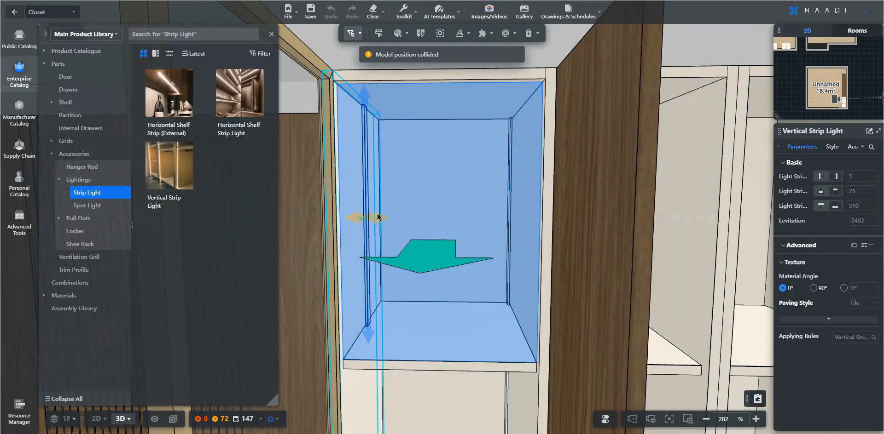
text(0)
key(Return)
key(e)
click(174, 166)
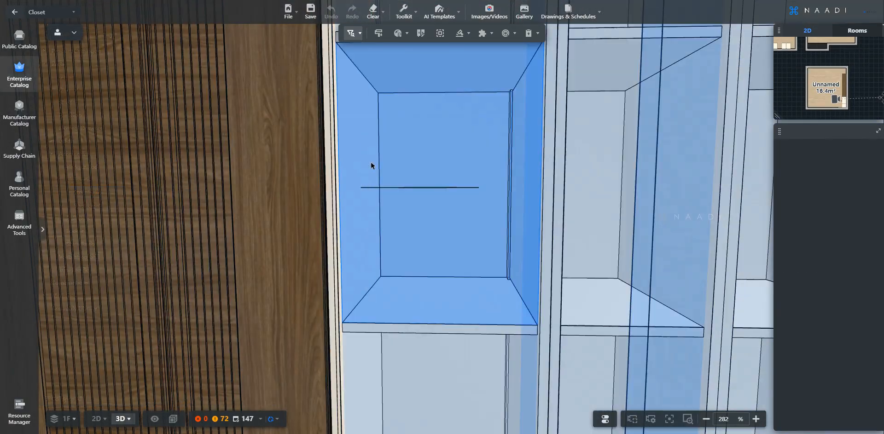
click(374, 176)
click(375, 188)
text(0)
key(Return)
Add vertical strip lights on the remaining lower compartments' left walls, then deselect.
click(171, 167)
key(e)
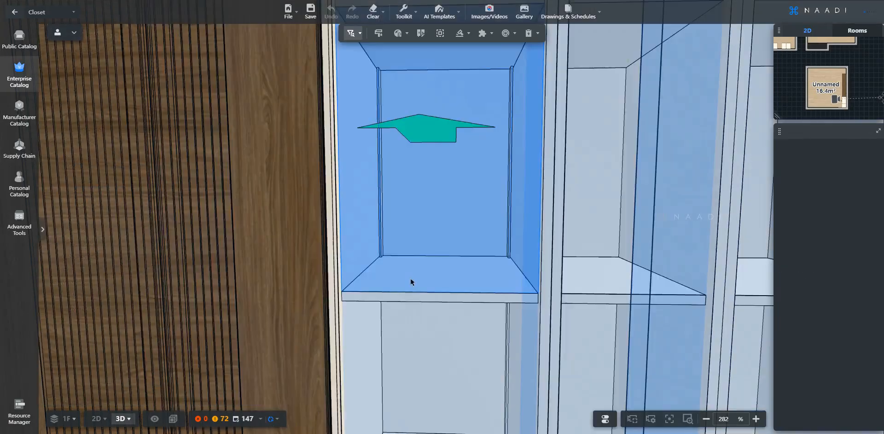
click(366, 168)
key(e)
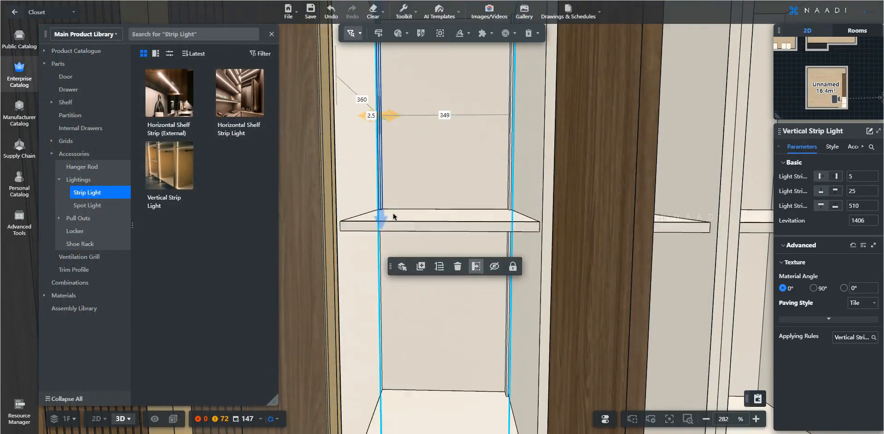
click(189, 169)
click(374, 128)
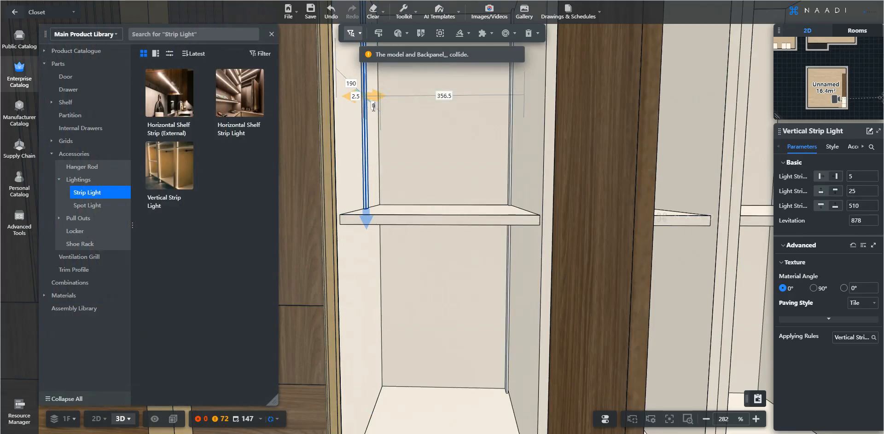
click(188, 170)
click(371, 277)
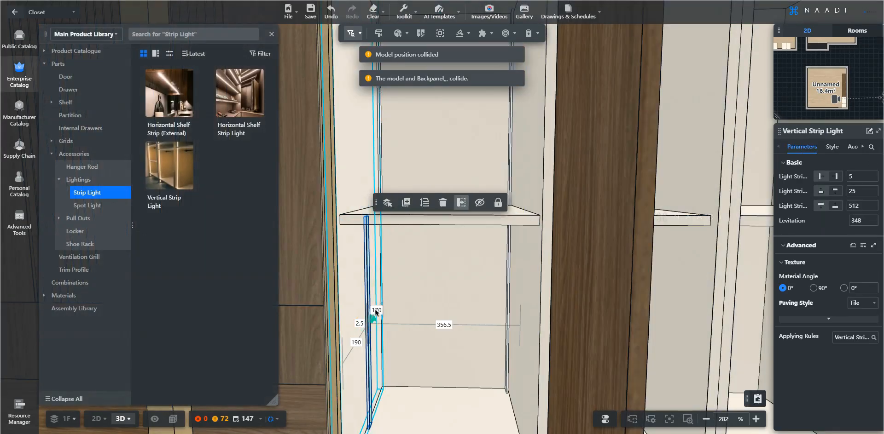
key(Escape)
scroll(435, 294, down, 5)
Select the tall shelf cabinets and set their Door / Drawer Opening to Close.
key(q)
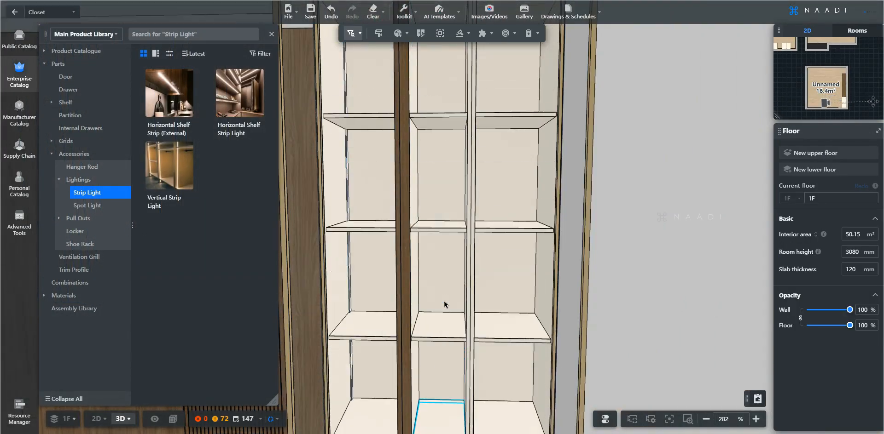
key(a)
key(d)
key(q)
key(w)
scroll(486, 155, down, 5)
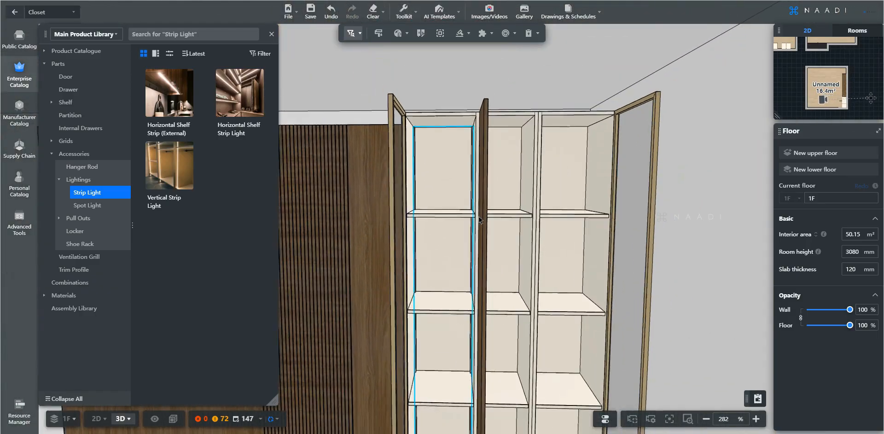
scroll(499, 202, up, 5)
scroll(517, 280, down, 3)
scroll(514, 305, up, 4)
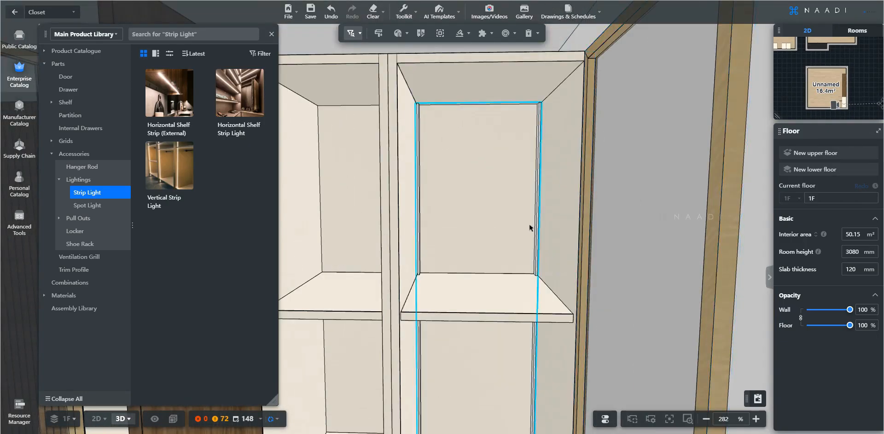
scroll(529, 226, down, 5)
scroll(506, 224, down, 5)
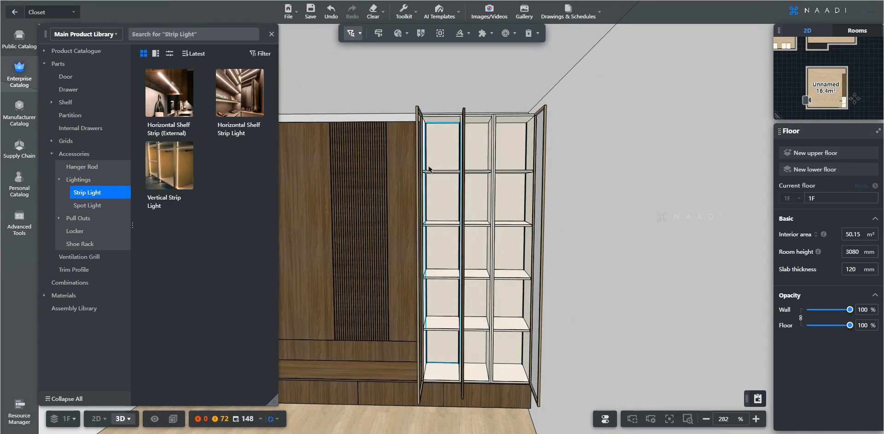
click(496, 199)
ctrl+click(475, 195)
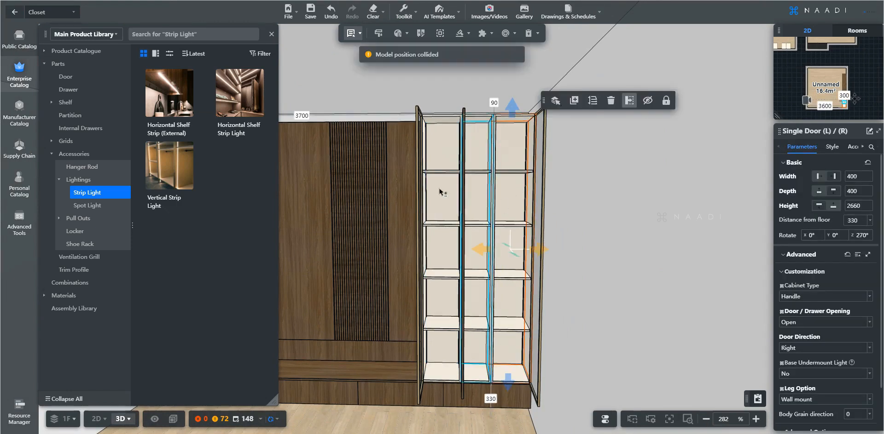
ctrl+click(440, 190)
mouse_move(353, 39)
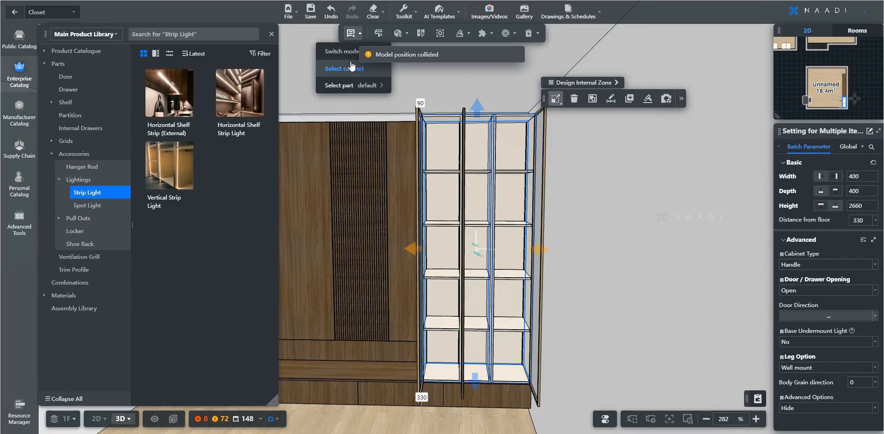
click(874, 290)
click(822, 306)
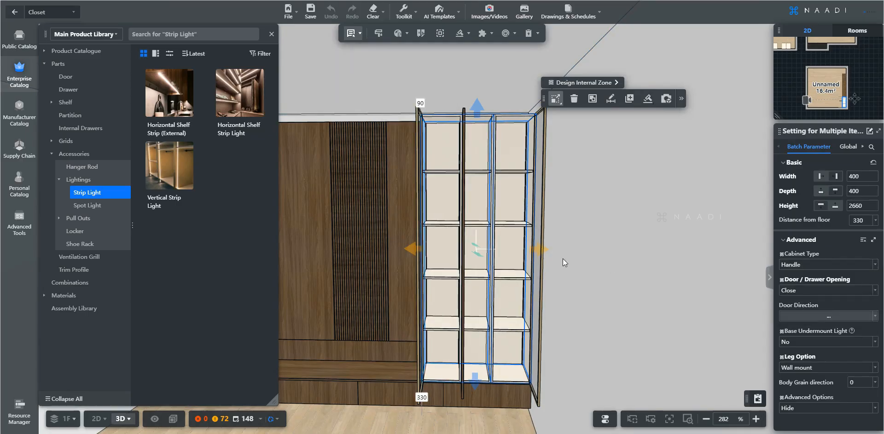
Set the middle column cabinet's door opening to Close and pull back to view the whole unit.
click(483, 213)
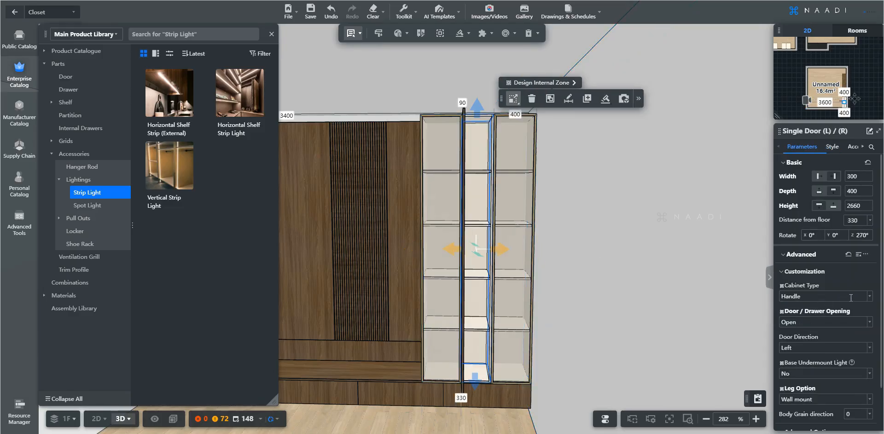
click(872, 328)
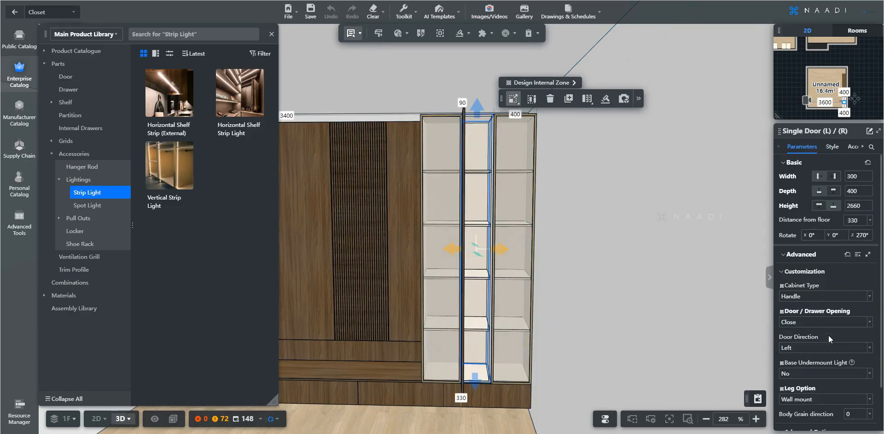
click(828, 335)
key(a)
key(w)
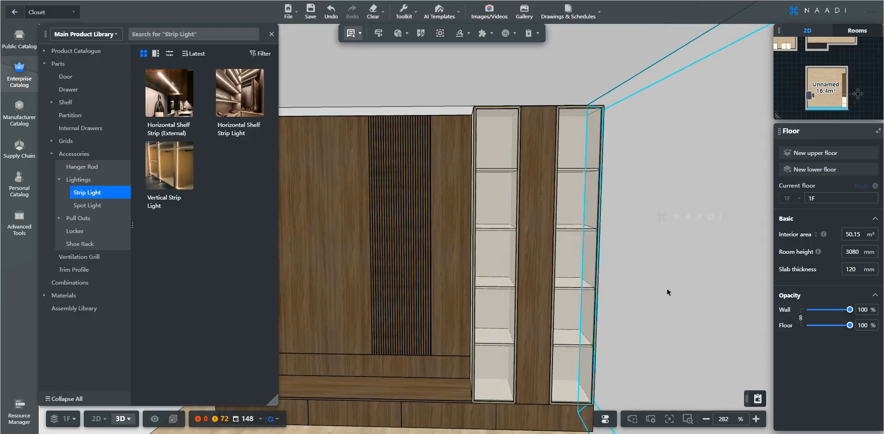
key(a)
key(s)
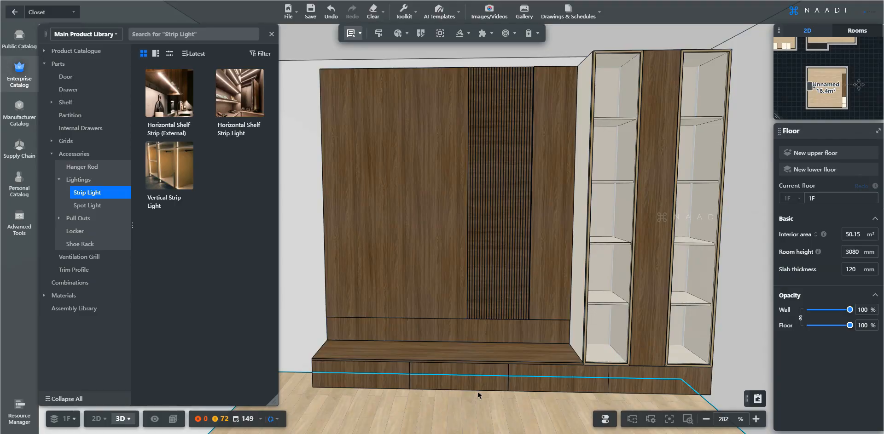
click(646, 206)
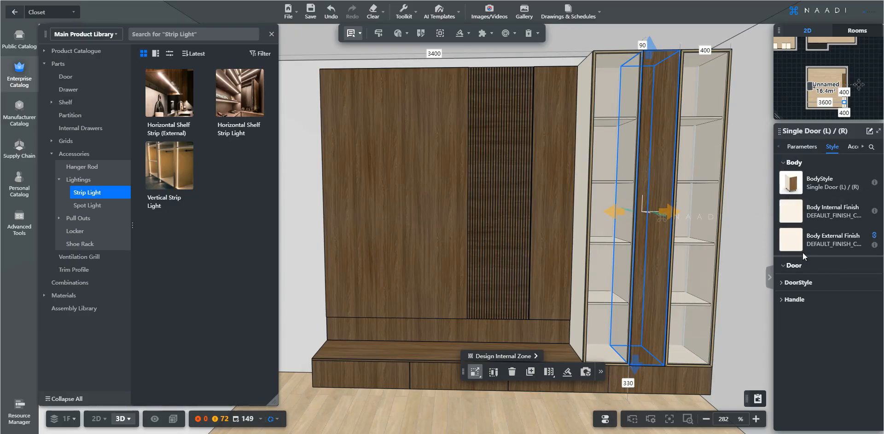
Expand the tall middle cabinet's DoorStyle settings, then clear and reselect that cabinet.
click(798, 283)
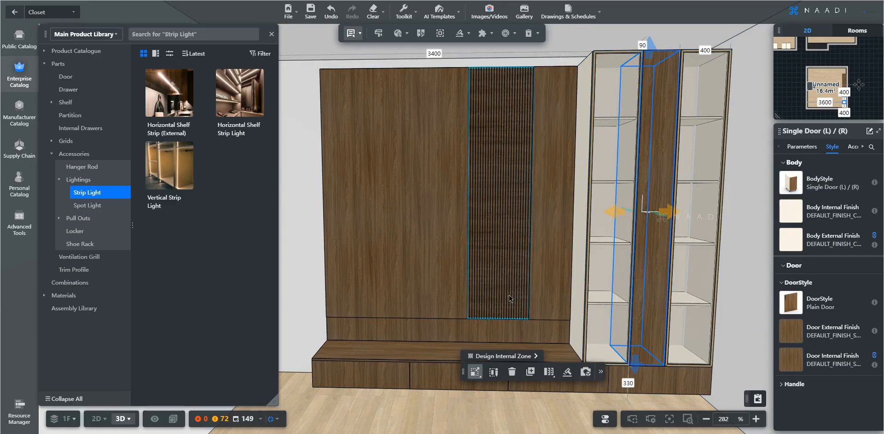
scroll(509, 298, down, 2)
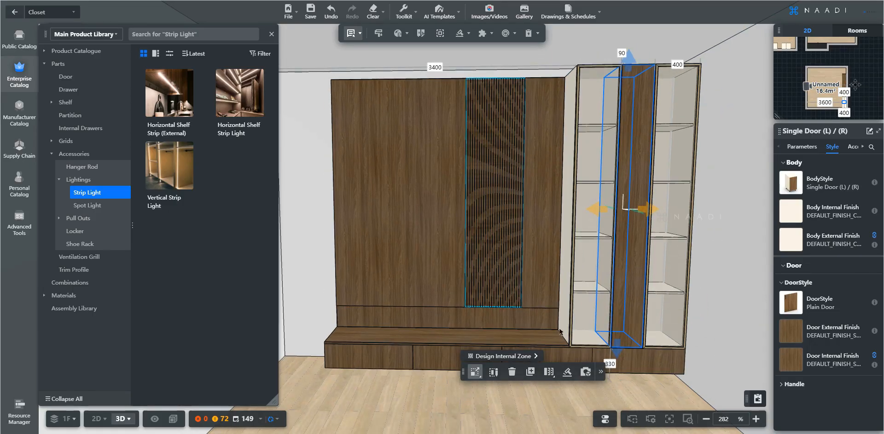
ctrl+click(645, 363)
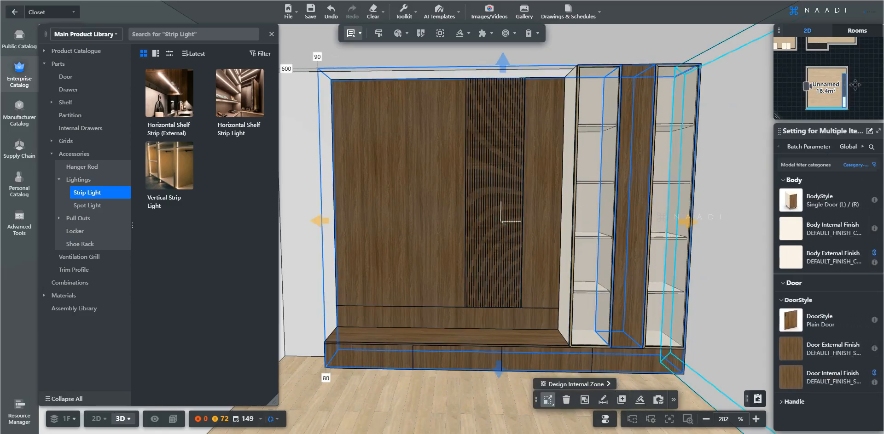
key(Escape)
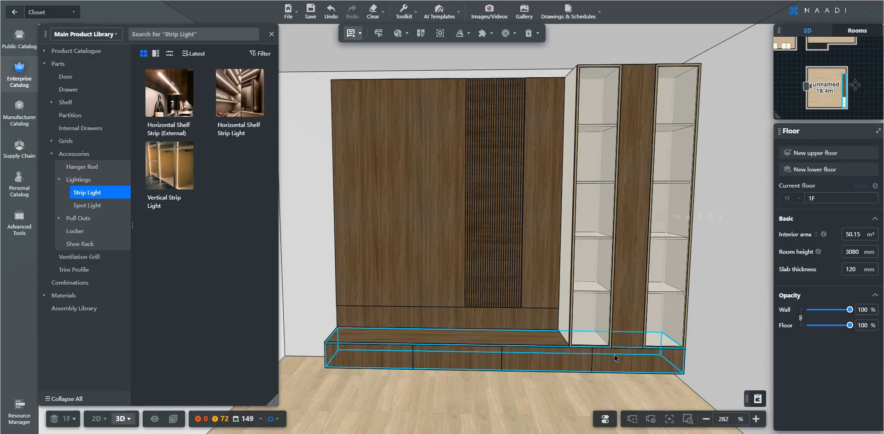
click(622, 267)
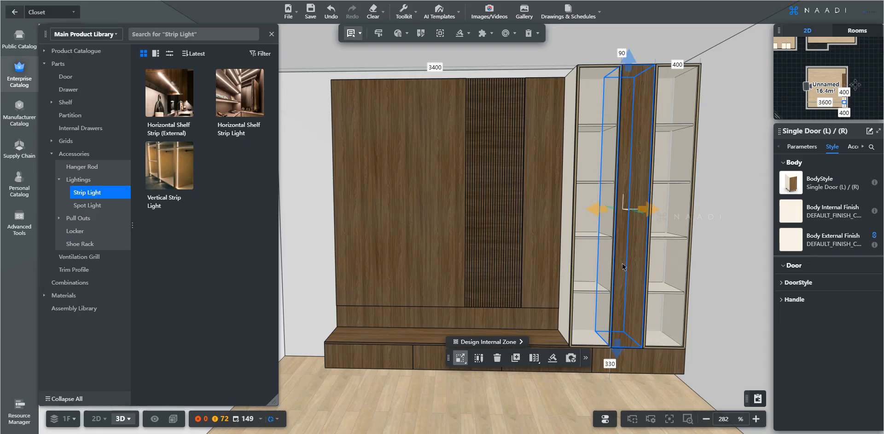
scroll(622, 267, up, 3)
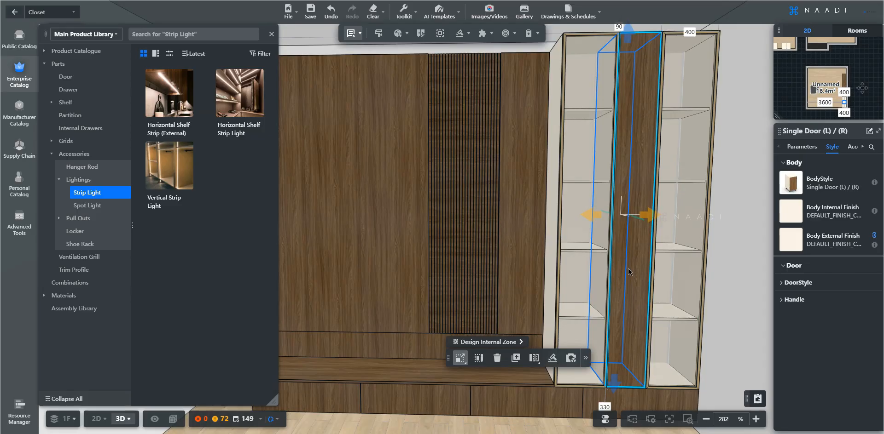
Filter Laminate > Merino-Master > SF and apply 14018-SF-Austra Mondo Noce to the body finish.
click(795, 215)
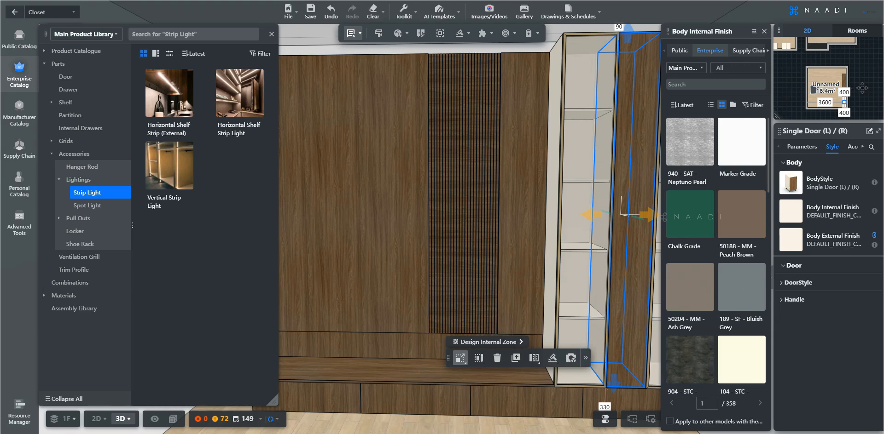
click(735, 70)
click(639, 94)
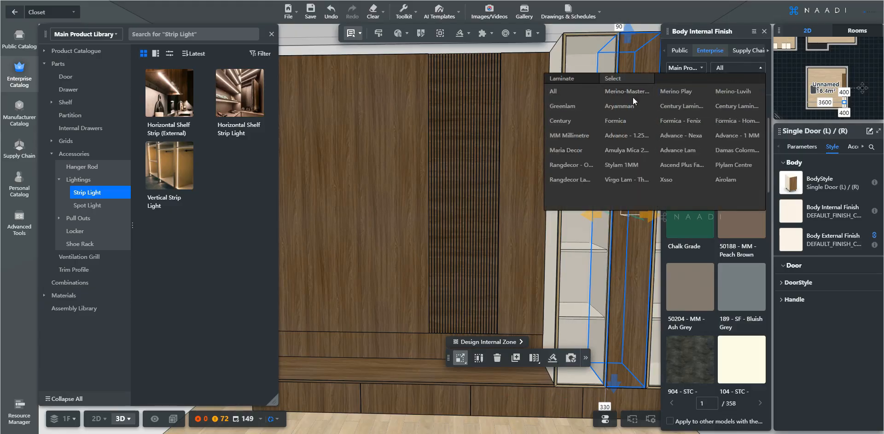
click(630, 92)
click(631, 92)
scroll(708, 256, down, 5)
scroll(708, 256, down, 5)
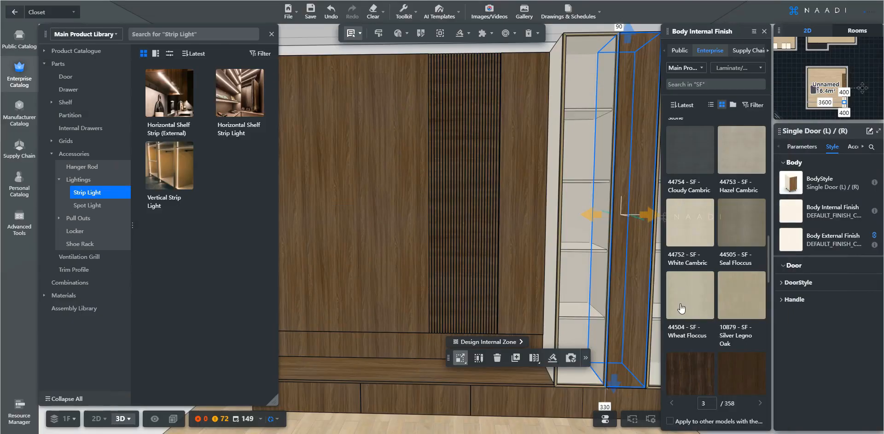
scroll(681, 308, down, 10)
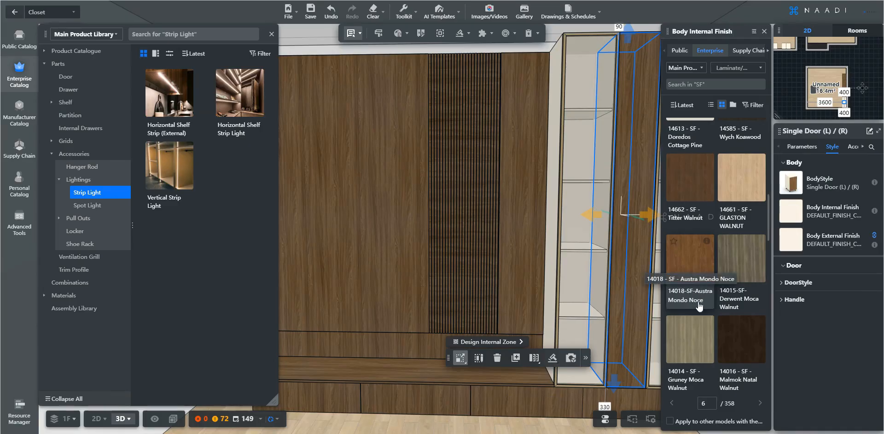
mouse_move(707, 241)
click(681, 270)
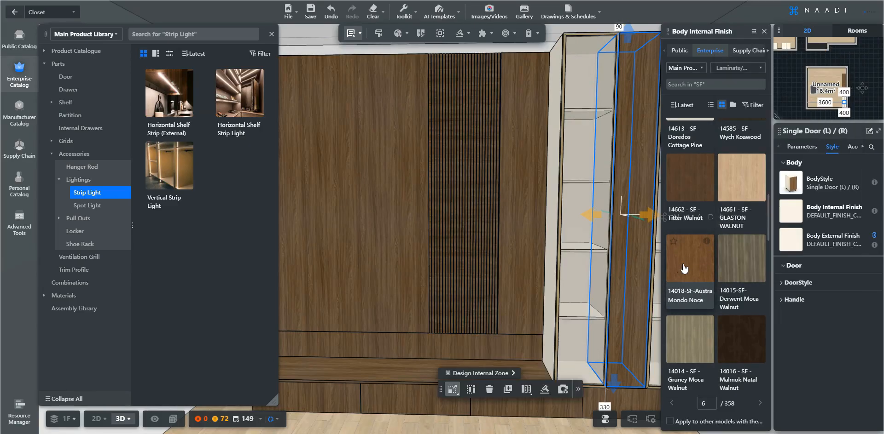
Look down on the cabinet tops and show the door style and finish settings.
key(d)
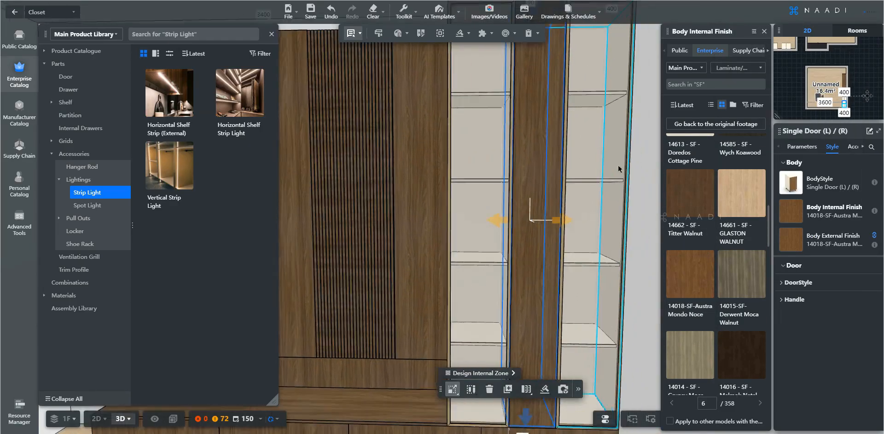
right_drag(633, 184, 637, 203)
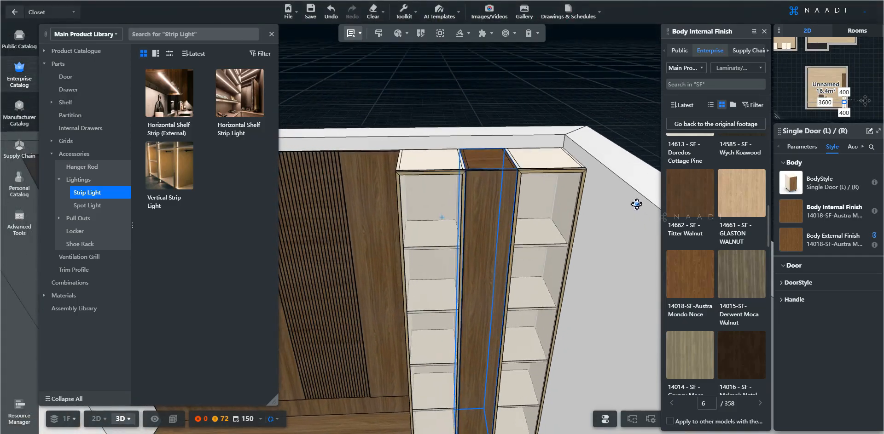
key(w)
key(w)
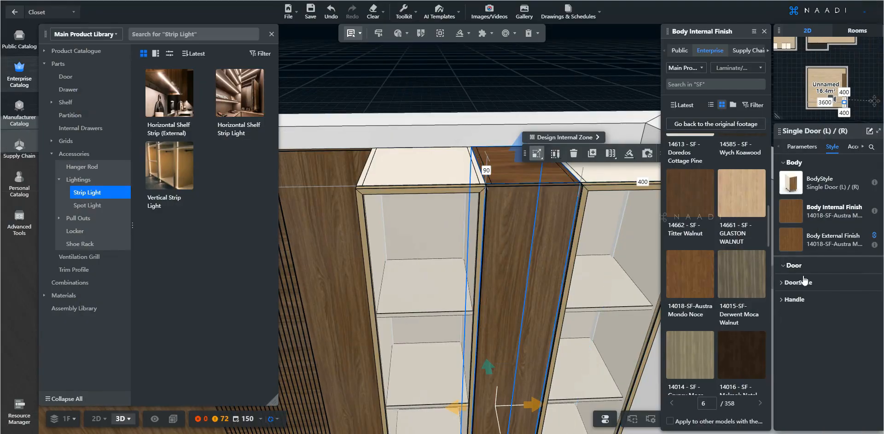
click(803, 281)
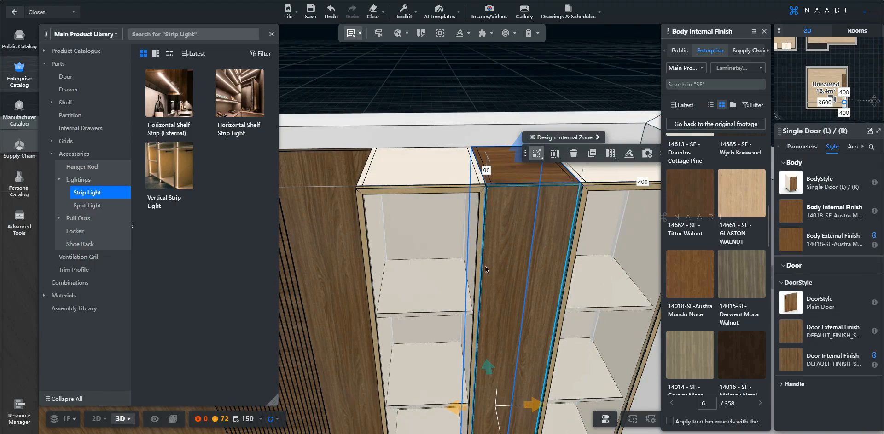
Use the Material Brush to copy the walnut finish from the cabinet top onto its front.
key(b)
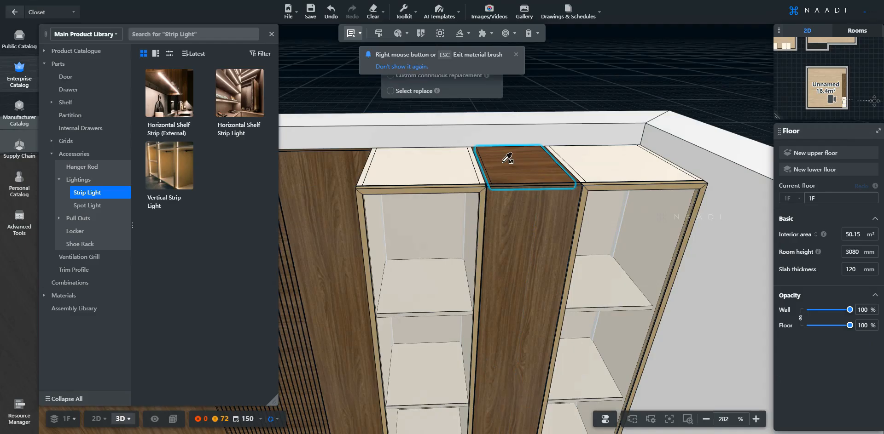
click(503, 160)
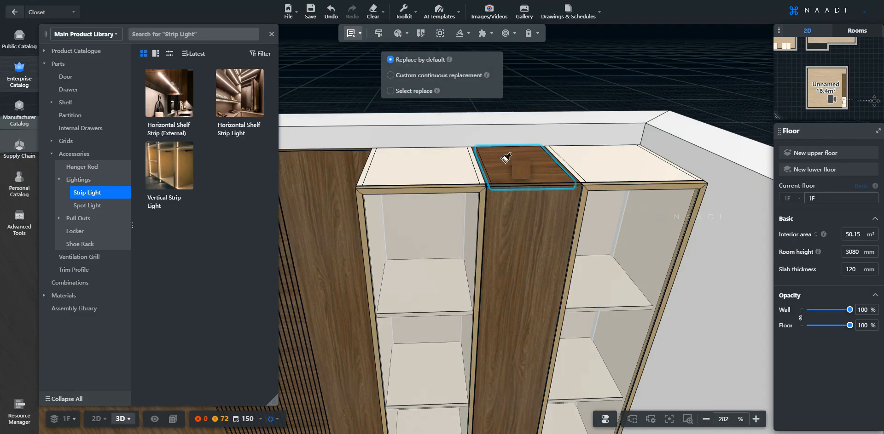
click(519, 213)
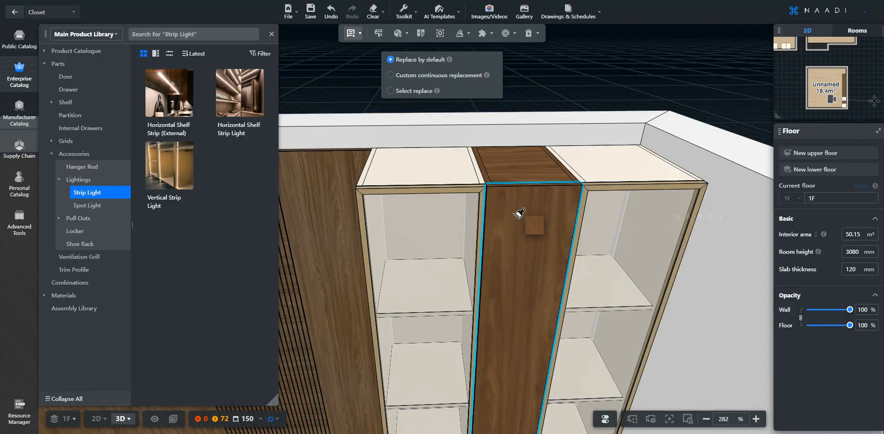
key(Escape)
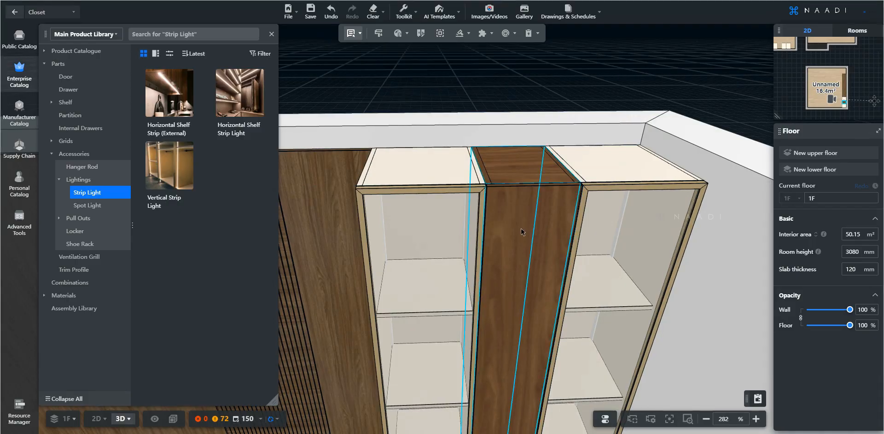
Brush the walnut finish onto the right-hand closet cabinet.
scroll(521, 232, down, 5)
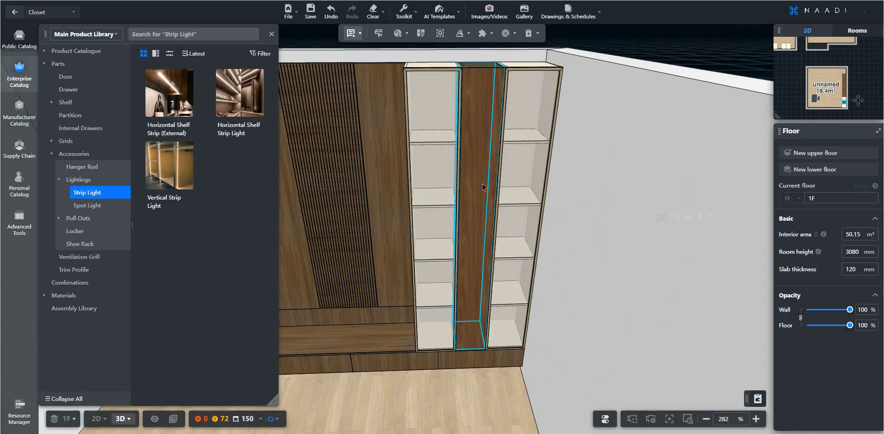
key(a)
key(w)
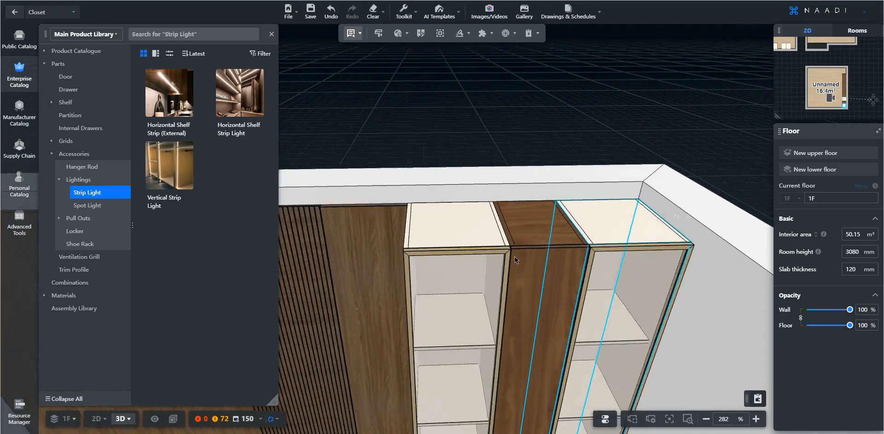
key(b)
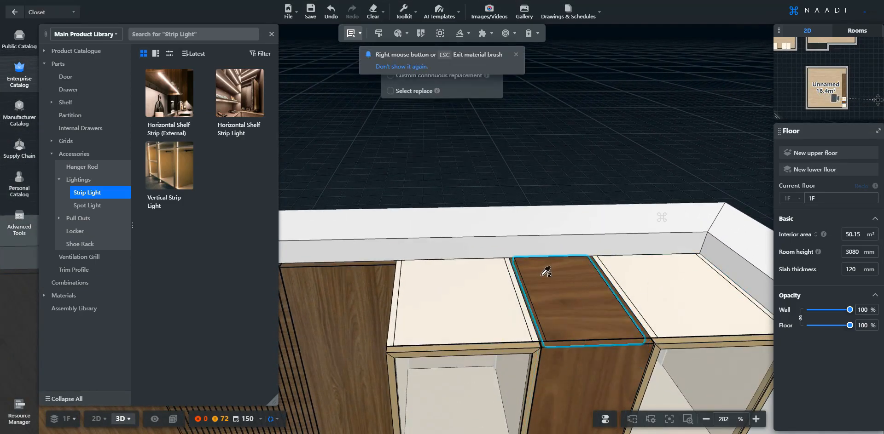
key(s)
key(a)
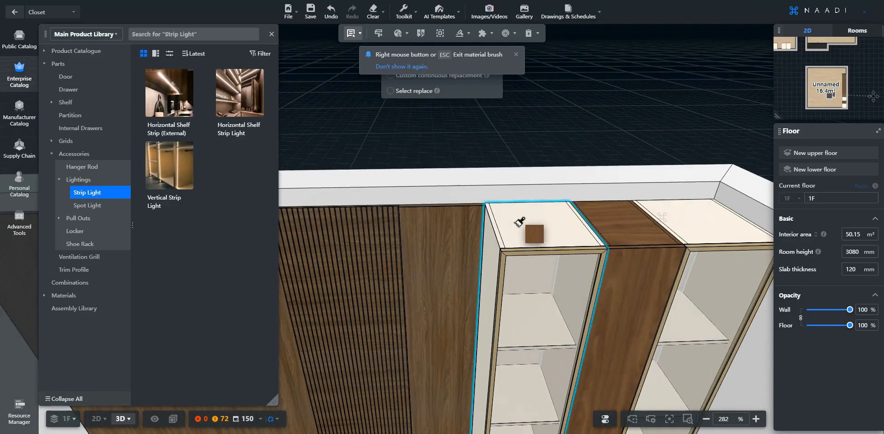
click(690, 213)
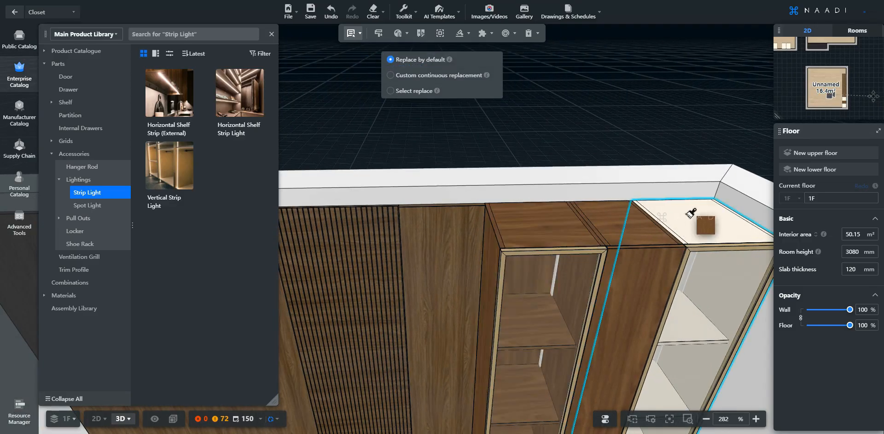
Paint the bench drawer fronts with the walnut finish, then exit the brush.
key(s)
key(s)
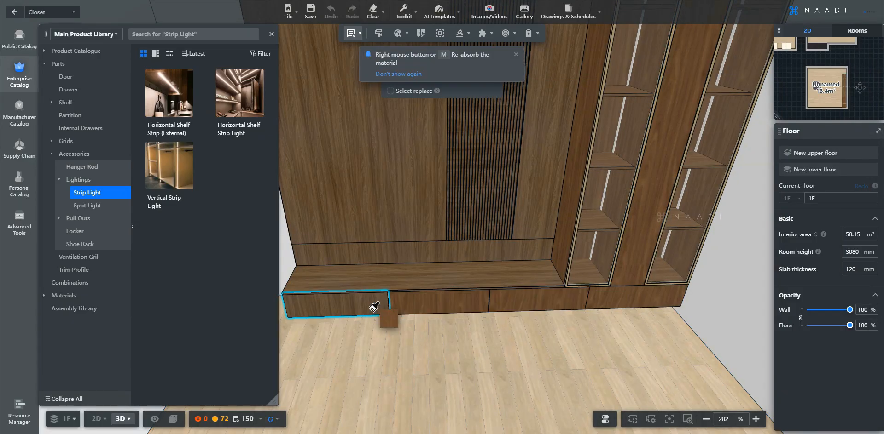
mouse_move(374, 307)
right_down()
mouse_move(571, 357)
mouse_move(589, 395)
right_up()
scroll(571, 357, up, 3)
click(598, 362)
scroll(598, 361, down, 5)
mouse_move(534, 433)
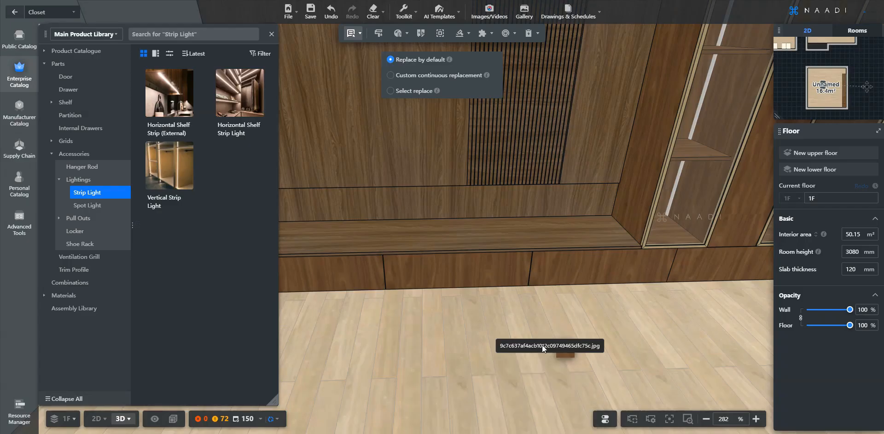
click(536, 389)
key(Escape)
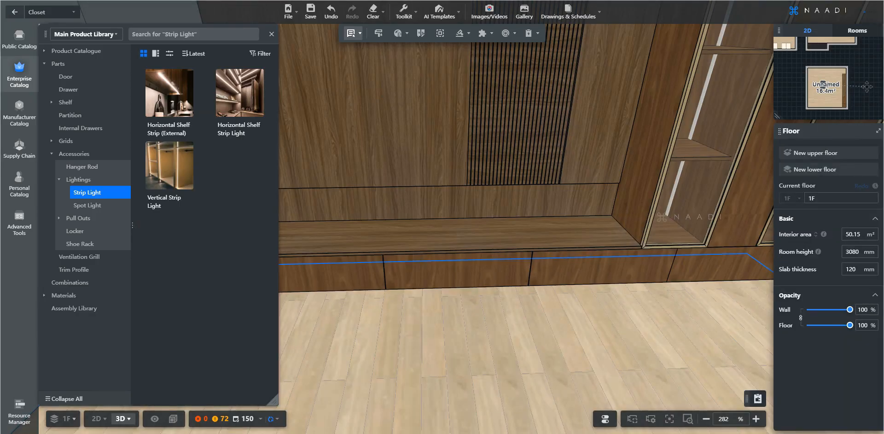
mouse_move(534, 433)
mouse_move(533, 411)
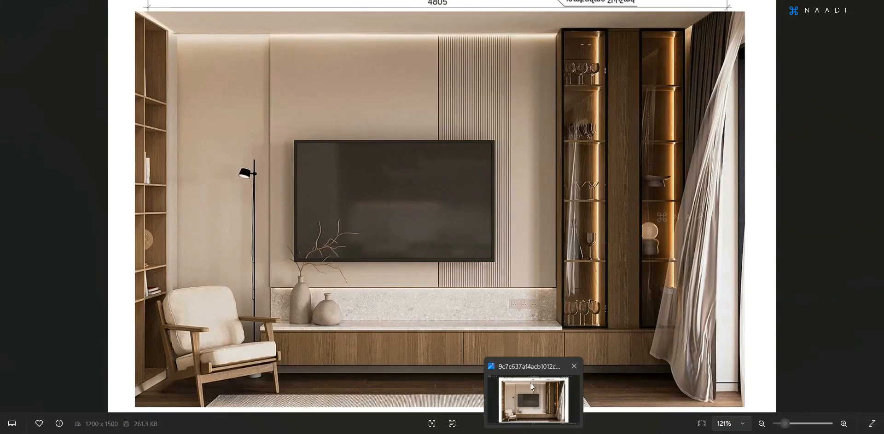
scroll(502, 266, up, 2)
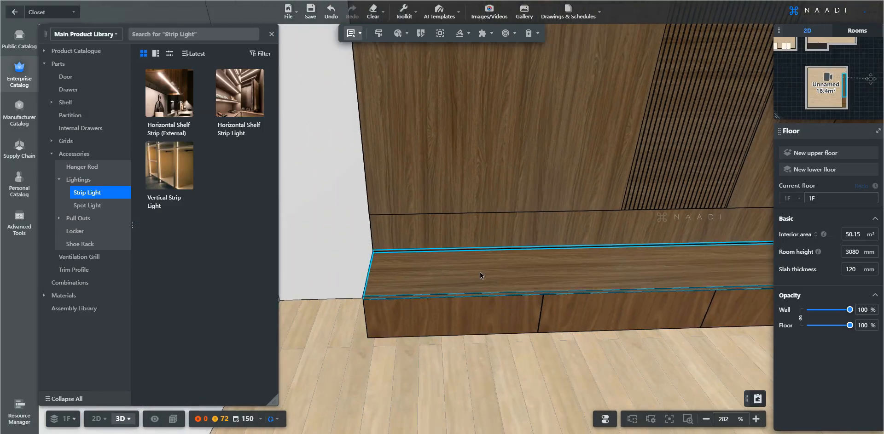
Give the bench ledge top a Colonial White Granite finish from Stones > Granite.
click(482, 269)
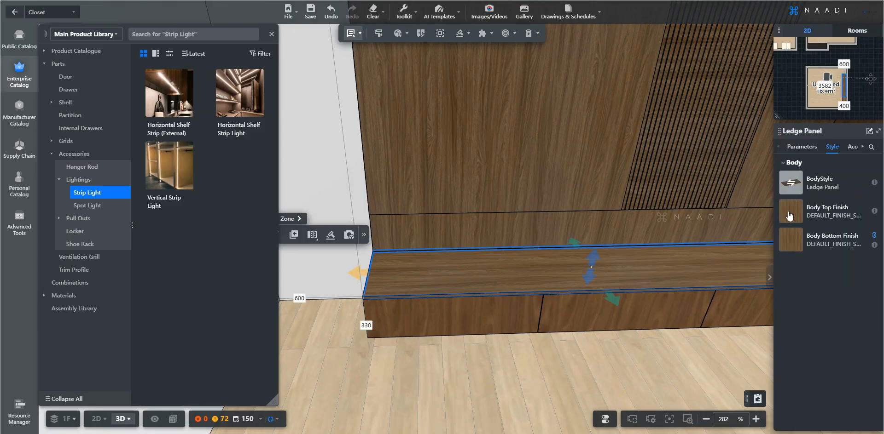
click(790, 213)
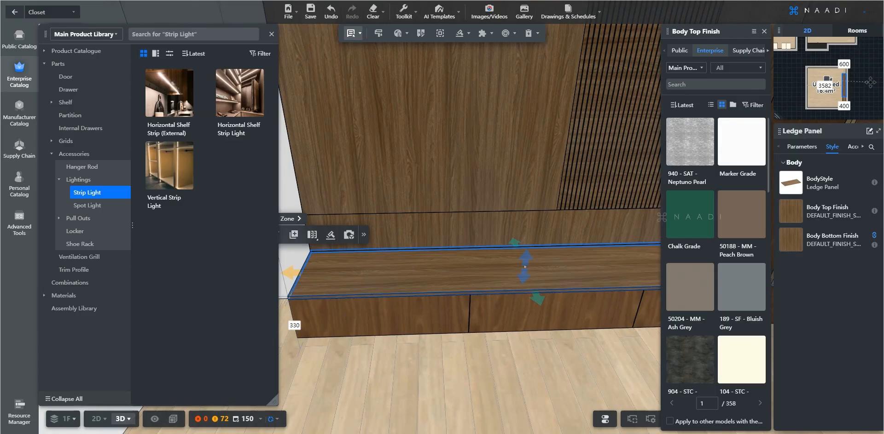
click(726, 69)
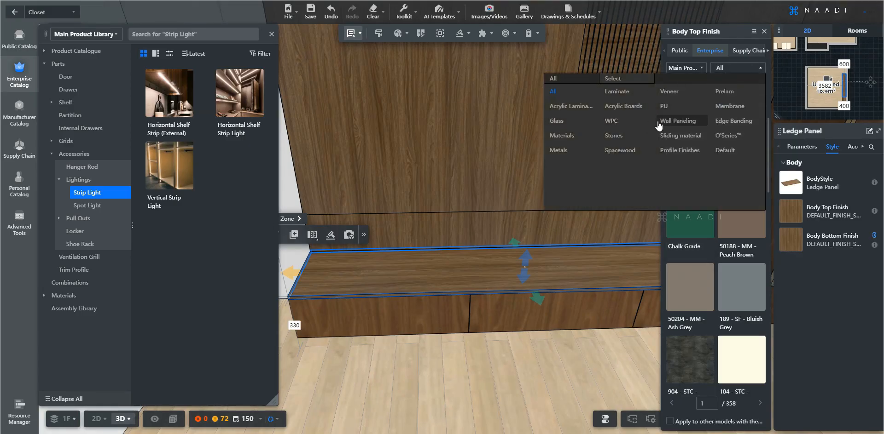
click(632, 136)
click(620, 91)
click(731, 92)
click(723, 69)
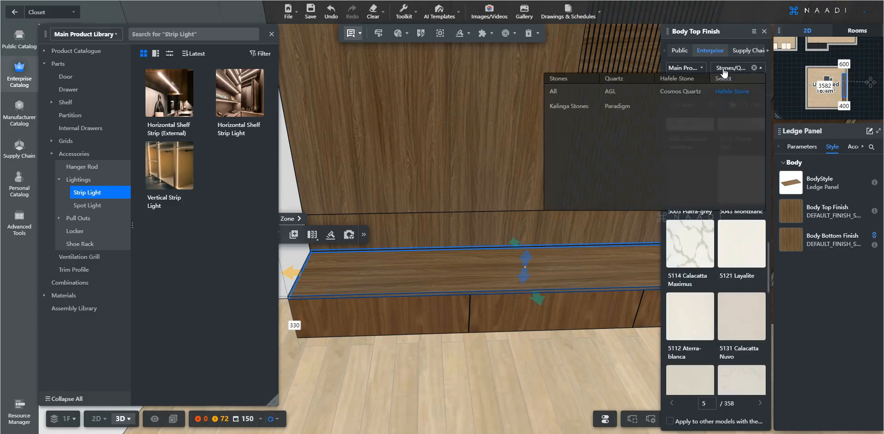
click(673, 81)
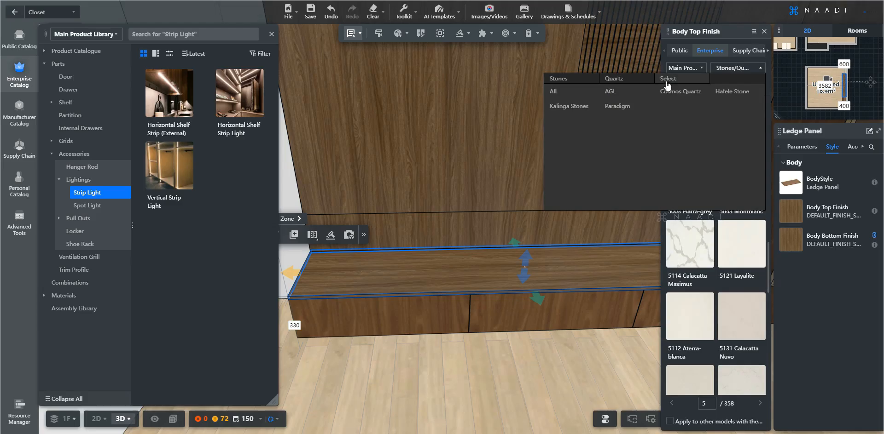
click(619, 78)
click(675, 92)
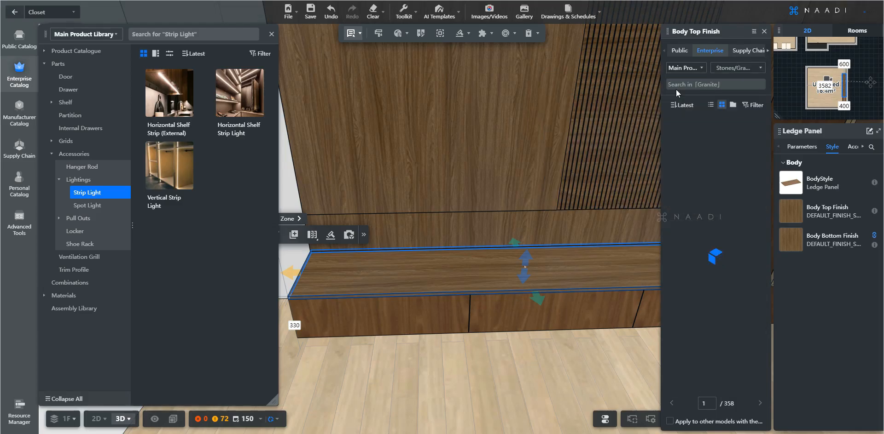
scroll(710, 186, down, 2)
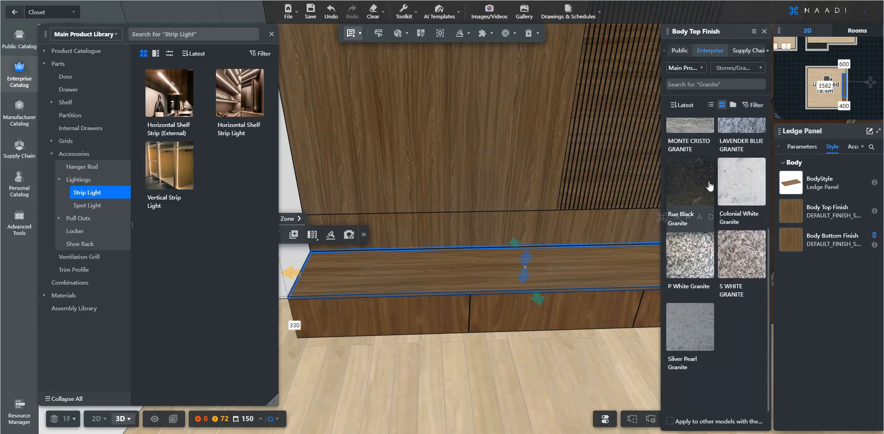
mouse_move(757, 164)
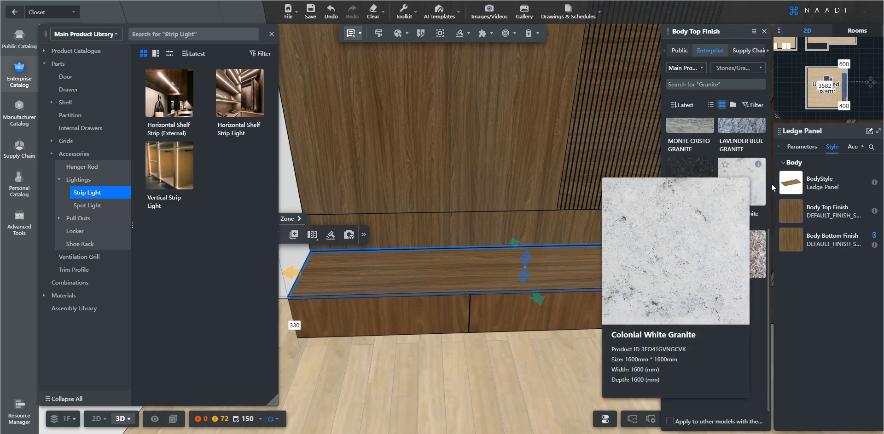
click(748, 193)
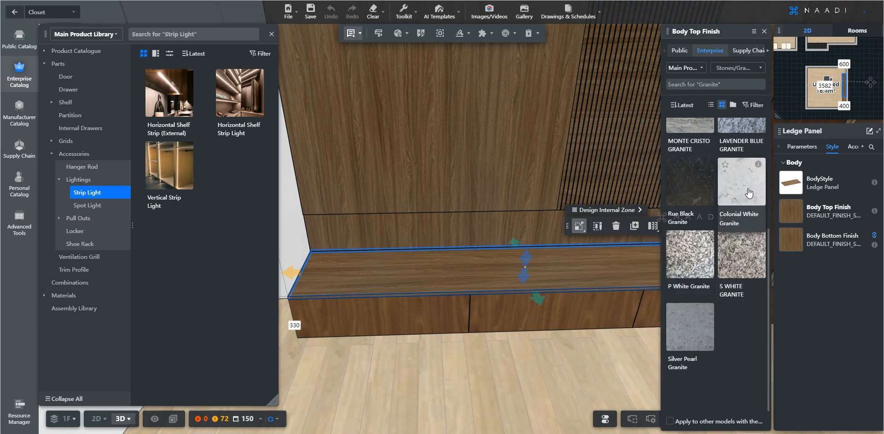
Material-brush the ledge's granite onto the back panel as a backsplash.
right_drag(388, 260, 417, 262)
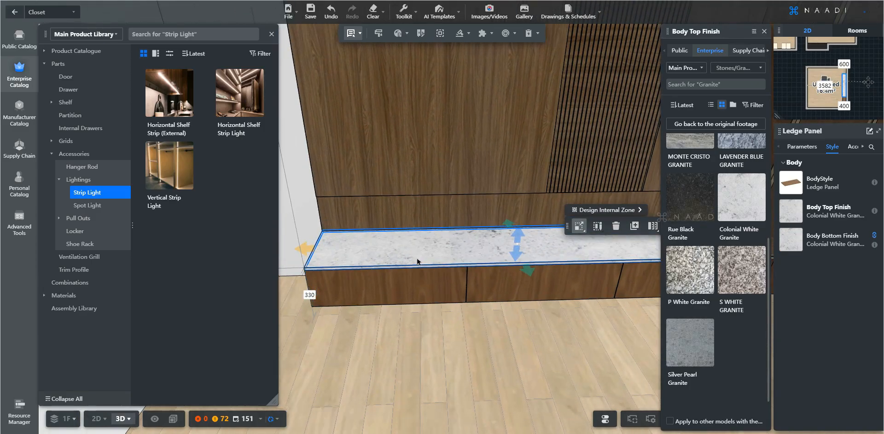
key(b)
click(431, 251)
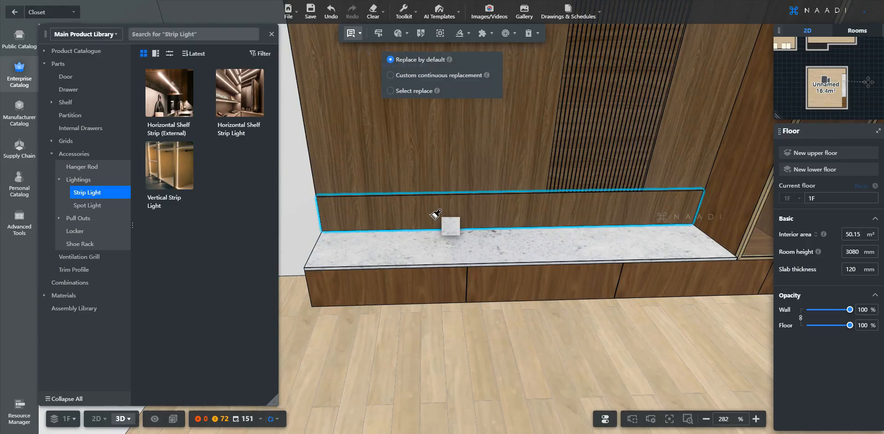
click(435, 215)
key(Escape)
Frame the cabinet wall and select the vertical end panel beside the cabinets.
mouse_move(437, 242)
mouse_down()
mouse_move(412, 197)
mouse_move(385, 190)
mouse_up()
drag(518, 295, 521, 298)
right_drag(520, 298, 520, 294)
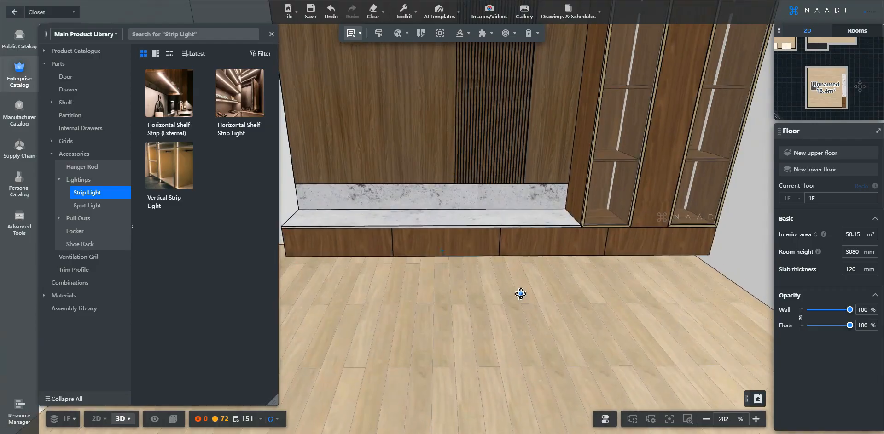
drag(521, 294, 517, 288)
right_drag(512, 280, 549, 429)
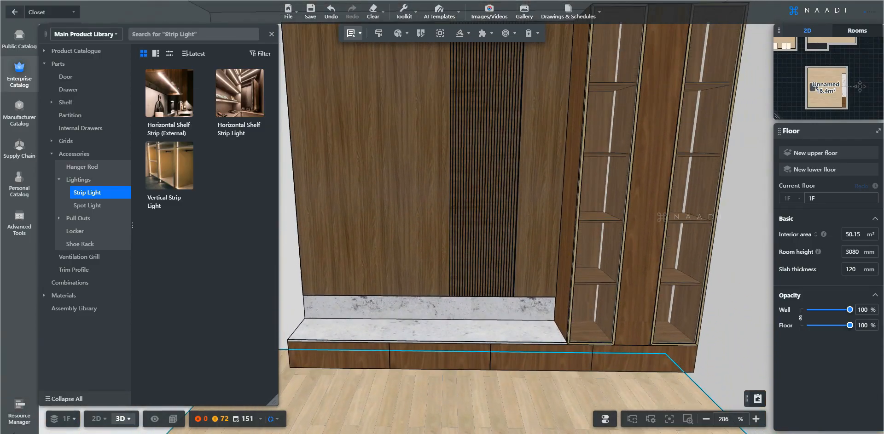
scroll(534, 231, up, 2)
click(534, 231)
right_drag(524, 240, 505, 346)
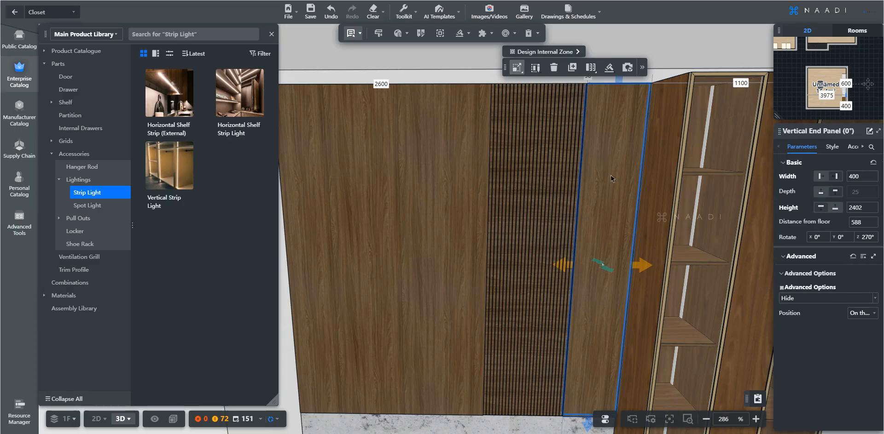
Apply the SF laminate White Cambric finish to the end panel's outer face.
click(831, 148)
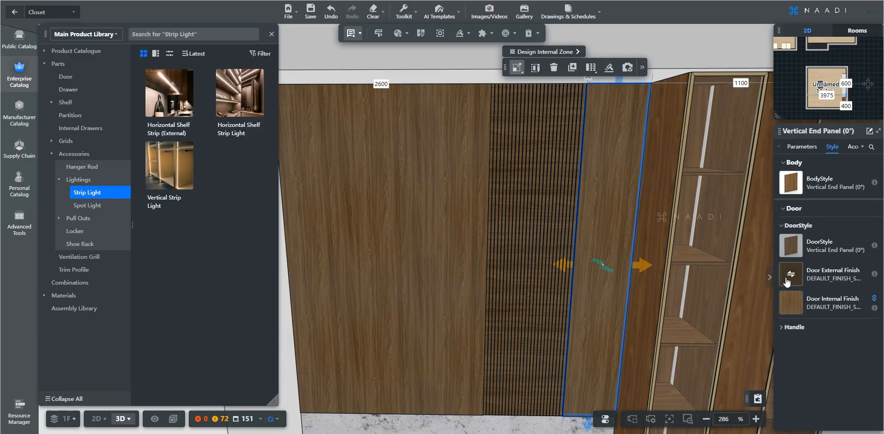
click(796, 280)
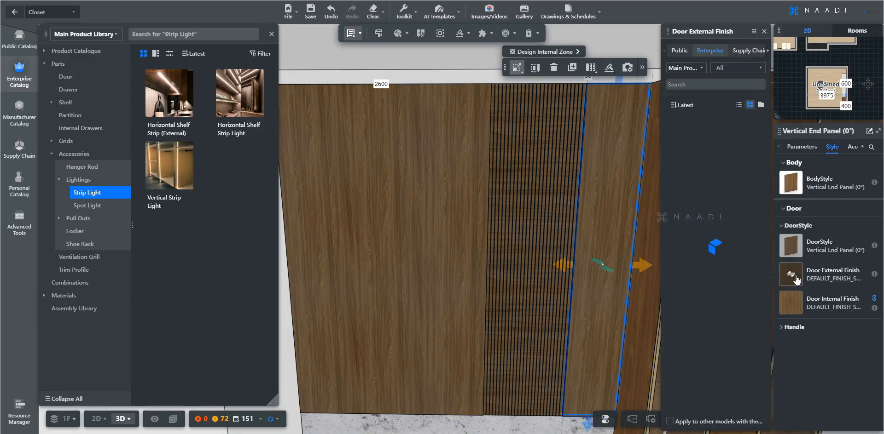
click(731, 73)
click(622, 91)
click(620, 94)
click(614, 93)
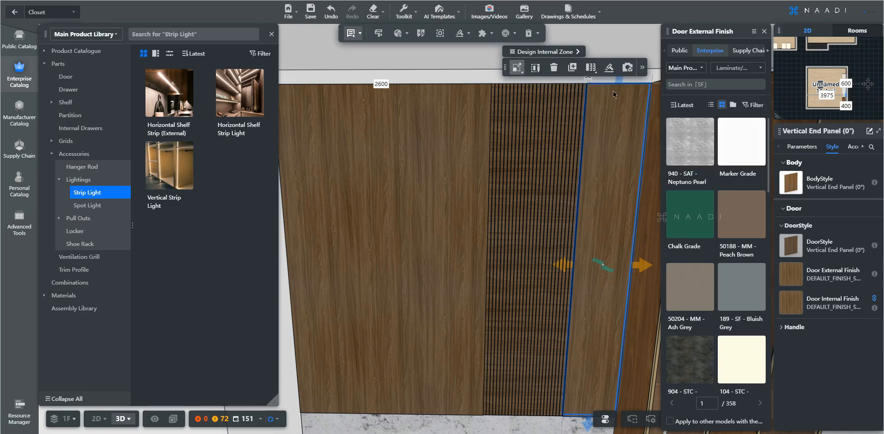
scroll(709, 226, down, 10)
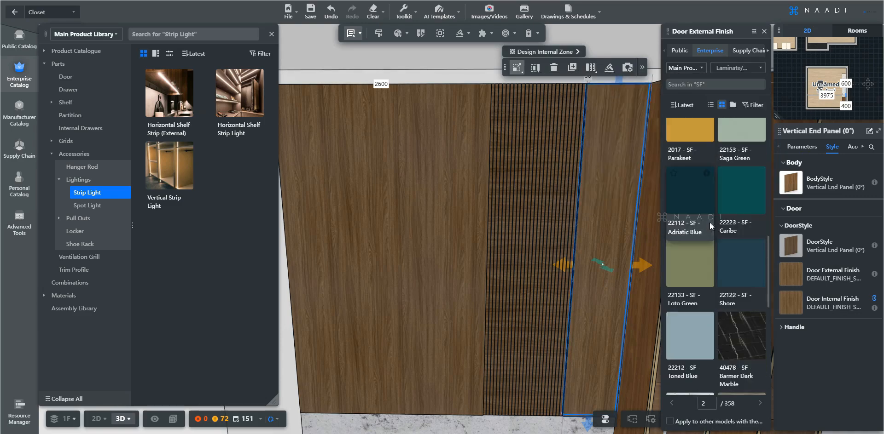
scroll(710, 226, down, 4)
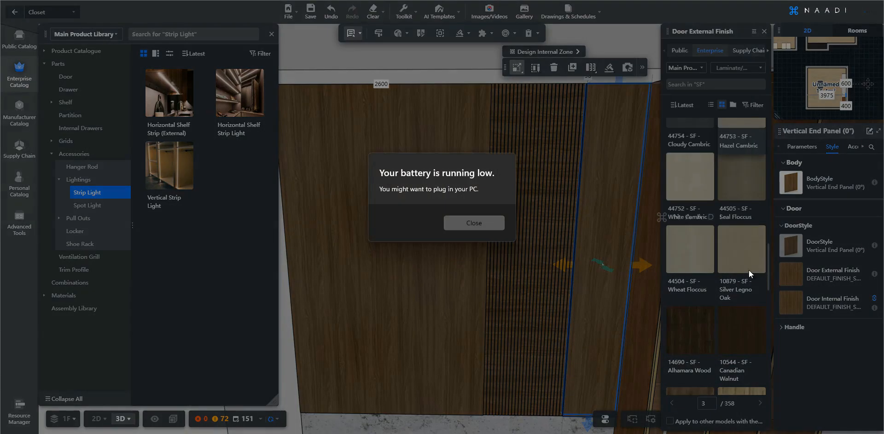
click(487, 224)
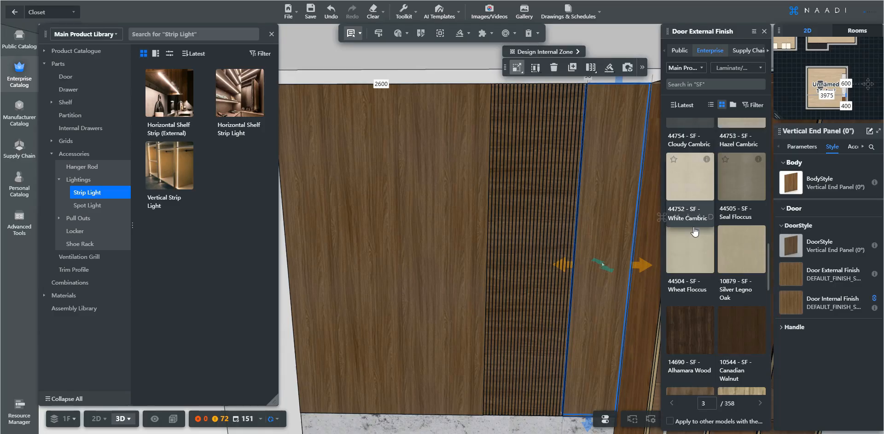
scroll(704, 244, up, 2)
mouse_move(695, 269)
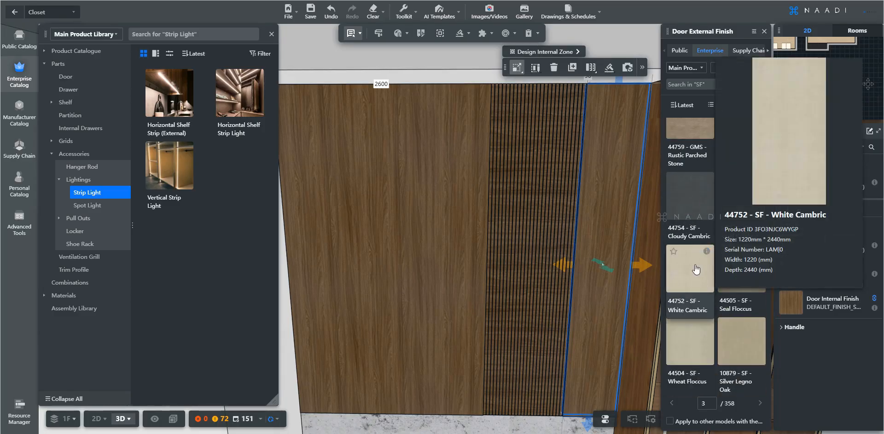
click(696, 270)
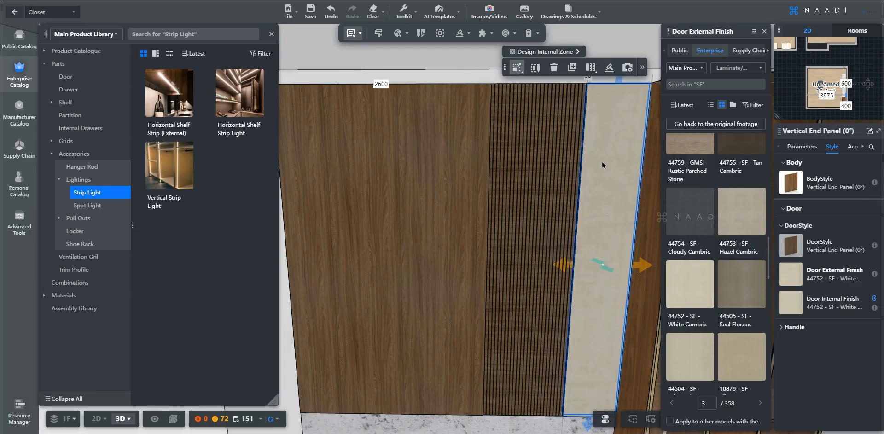
Material-brush the end panel's beige White Cambric onto the left wooden wall panel.
click(763, 32)
key(b)
click(635, 112)
click(538, 126)
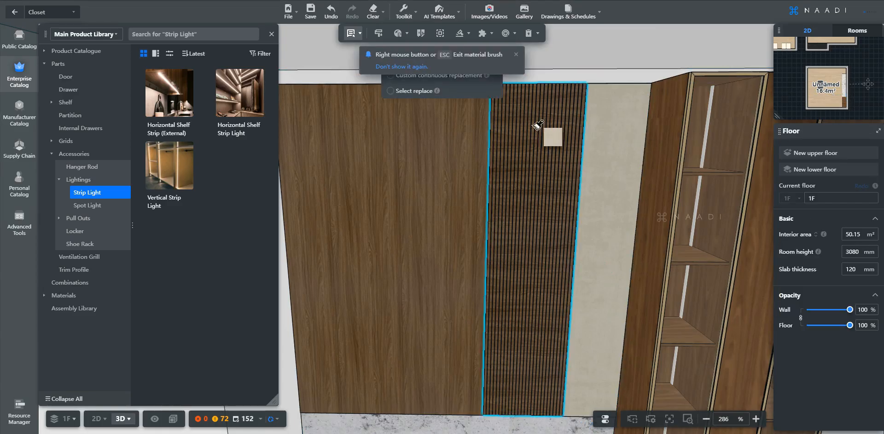
click(445, 140)
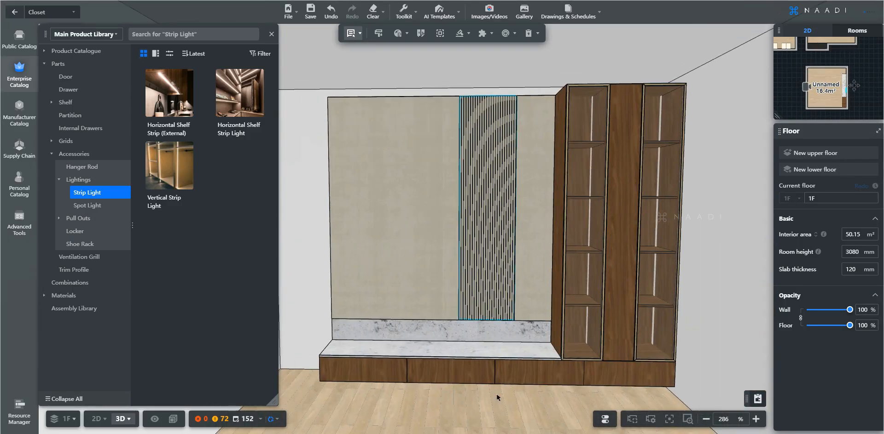
click(534, 433)
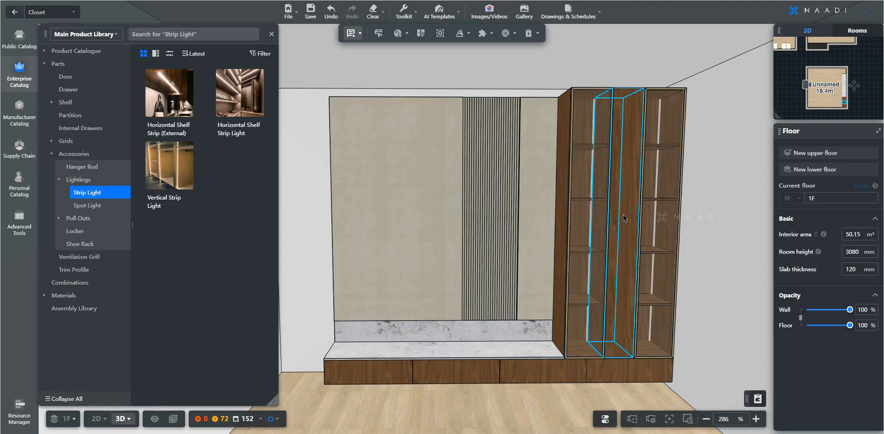
Multi-select the middle and left tall walnut cabinet columns.
mouse_move(625, 249)
right_down()
mouse_move(627, 259)
mouse_move(618, 257)
right_up()
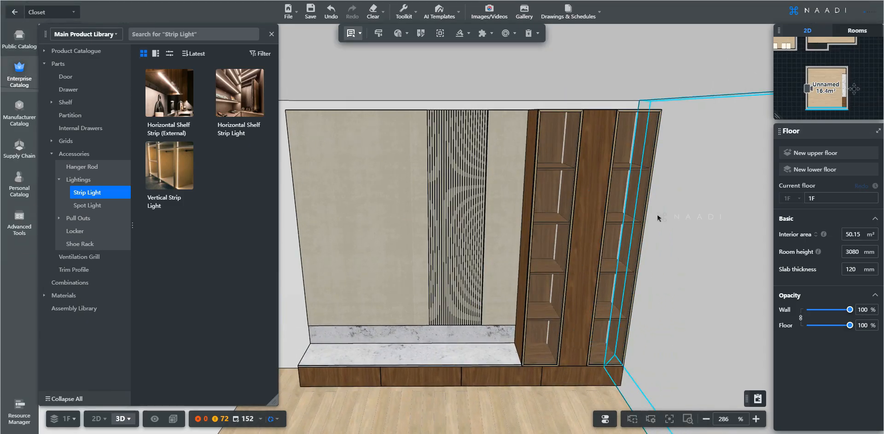
right_drag(658, 218, 665, 223)
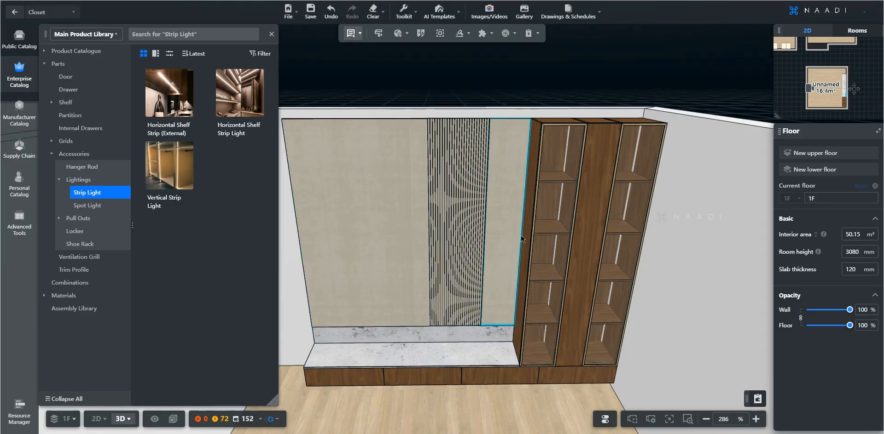
scroll(636, 208, up, 2)
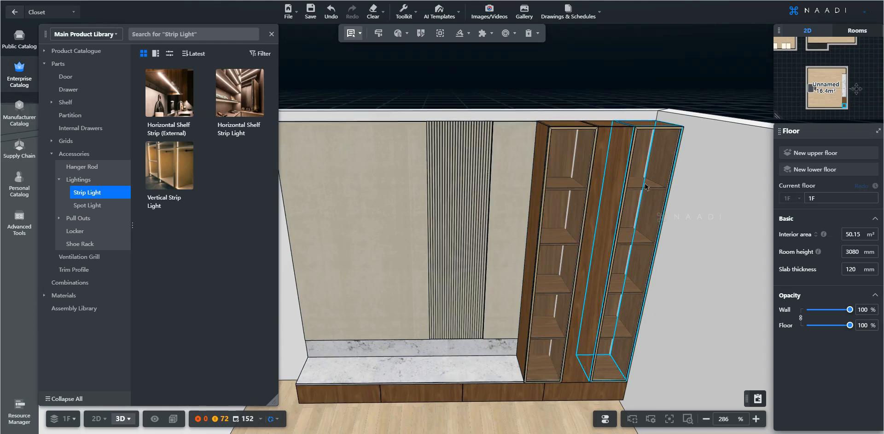
click(610, 175)
ctrl+click(563, 164)
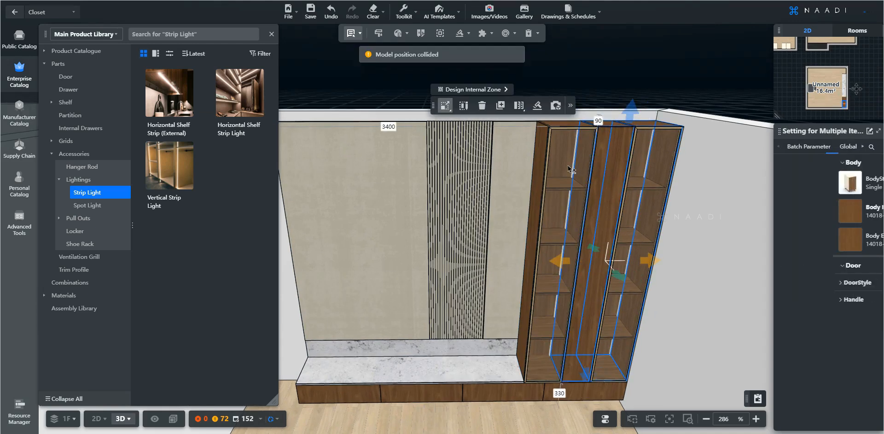
Add the empty zone, slatted panel, beige panel and plinth, then group everything into one combination.
ctrl+click(508, 166)
ctrl+click(457, 177)
ctrl+click(404, 193)
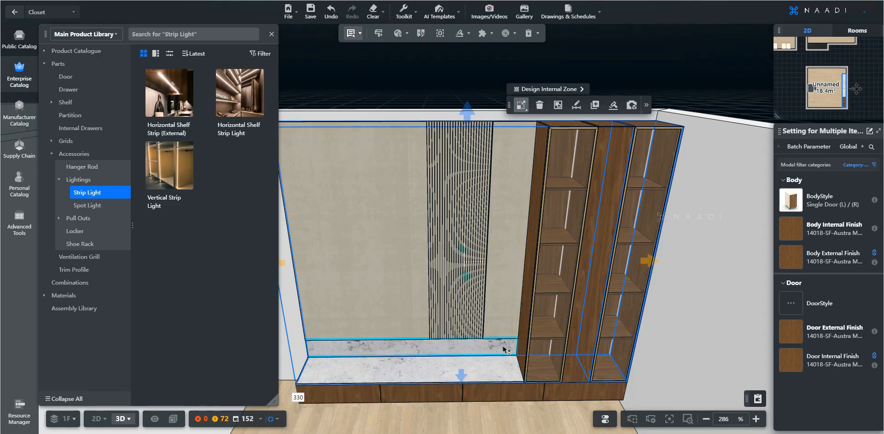
ctrl+click(557, 392)
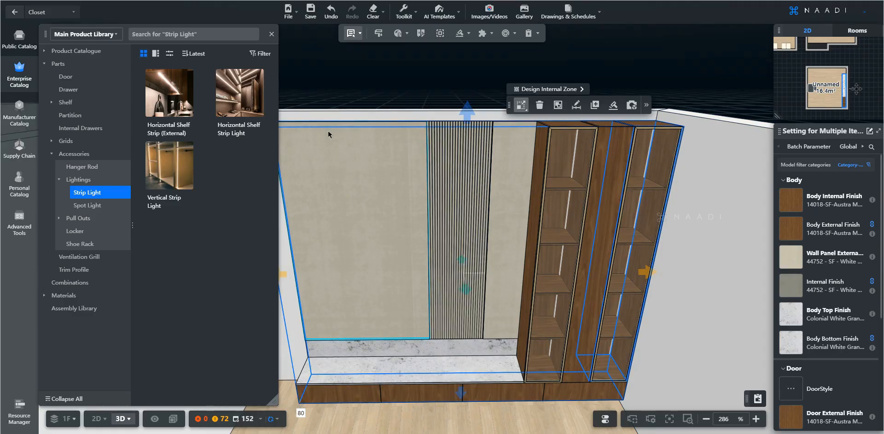
scroll(677, 359, down, 2)
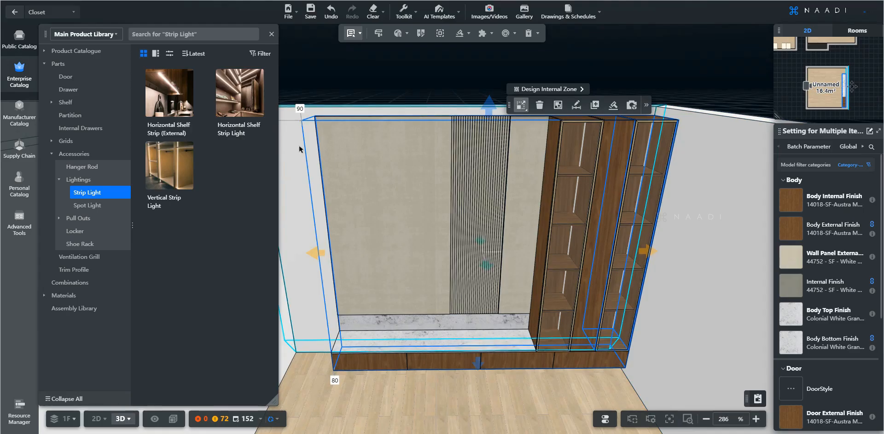
click(594, 105)
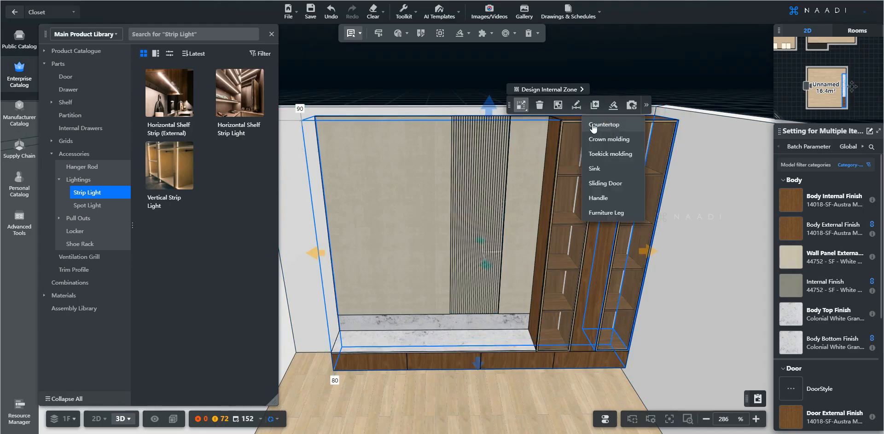
click(557, 106)
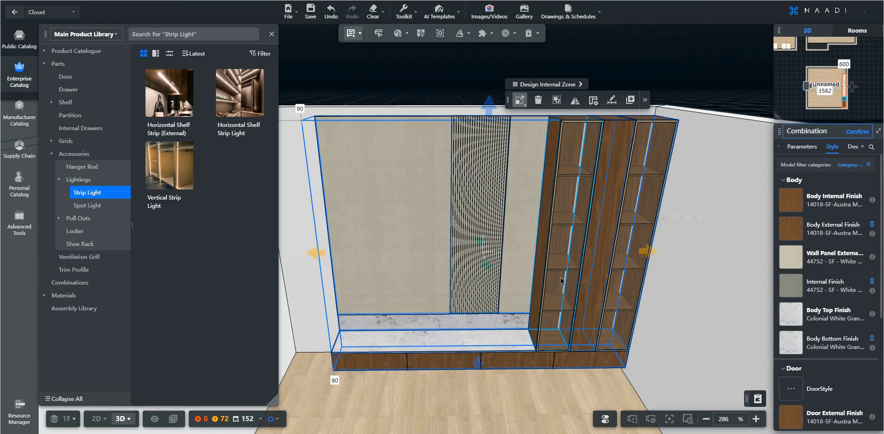
click(589, 378)
click(574, 320)
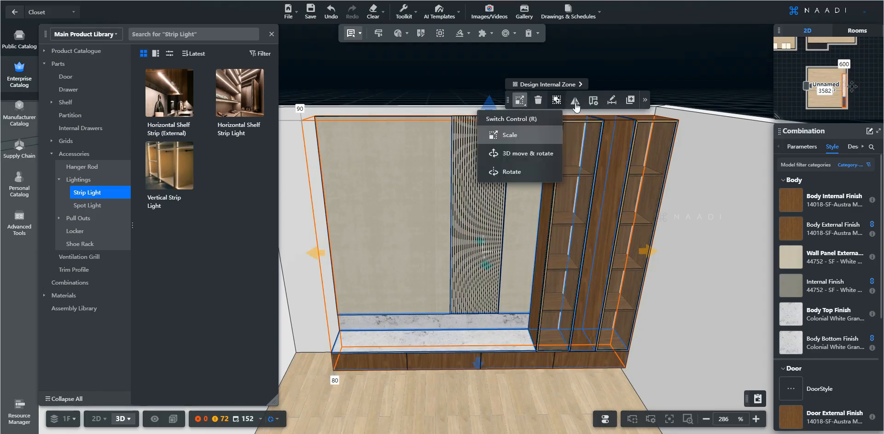
Add the TV-wall combination to favorites in the TV Unit folder.
click(645, 101)
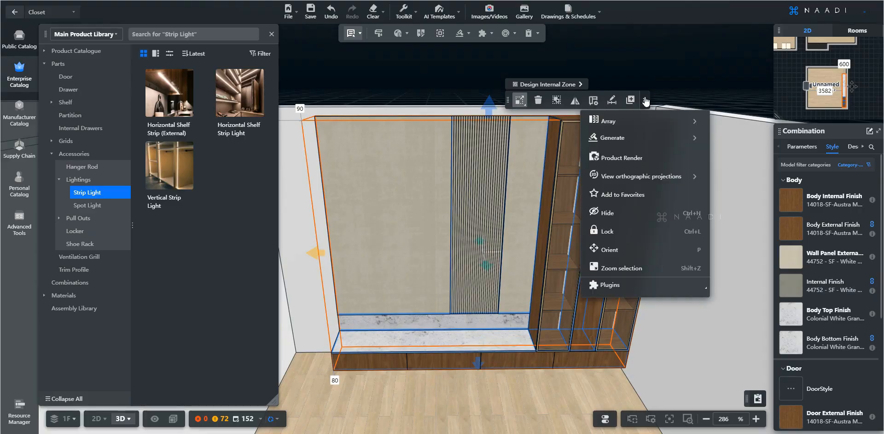
click(599, 196)
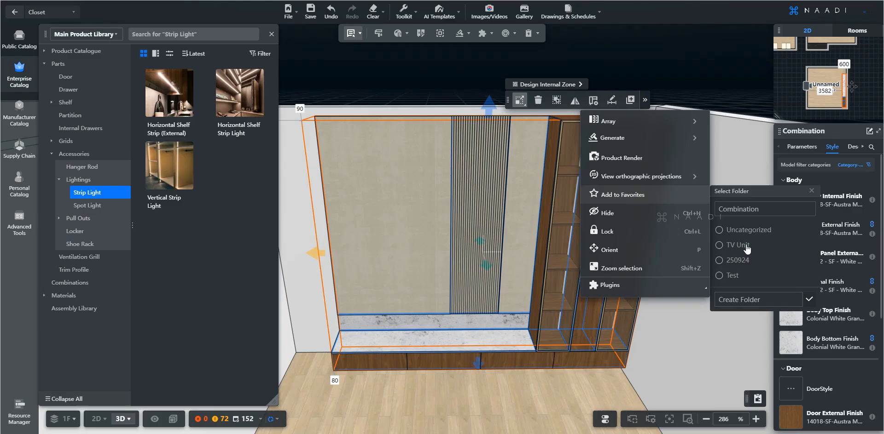
click(720, 249)
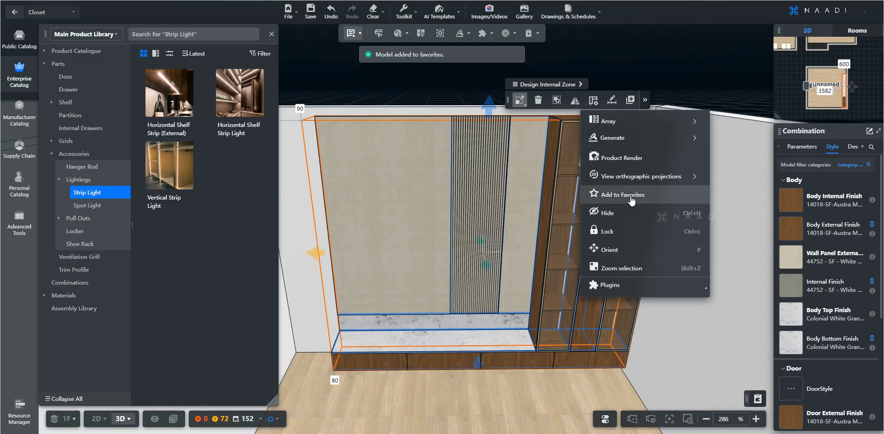
Deselect the combination and move the camera around the scene.
click(454, 60)
key(s)
key(a)
key(d)
mouse_move(485, 34)
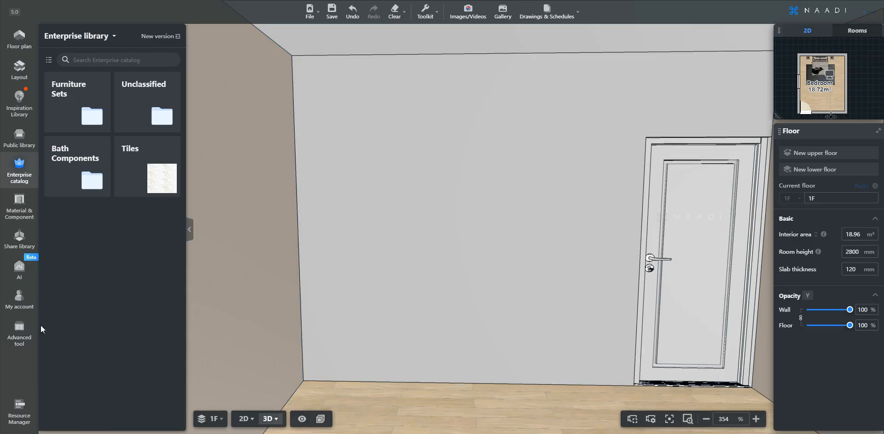
Place the saved TV Unit Combination from the Closet Personal Catalog into the bedroom.
click(19, 330)
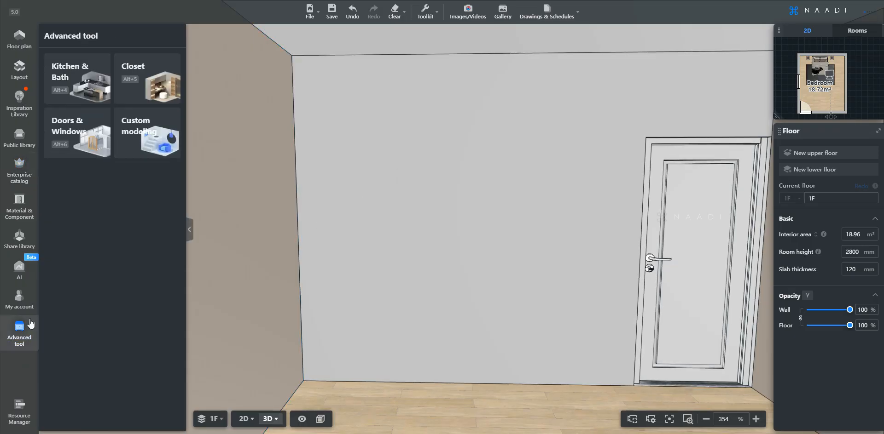
click(137, 88)
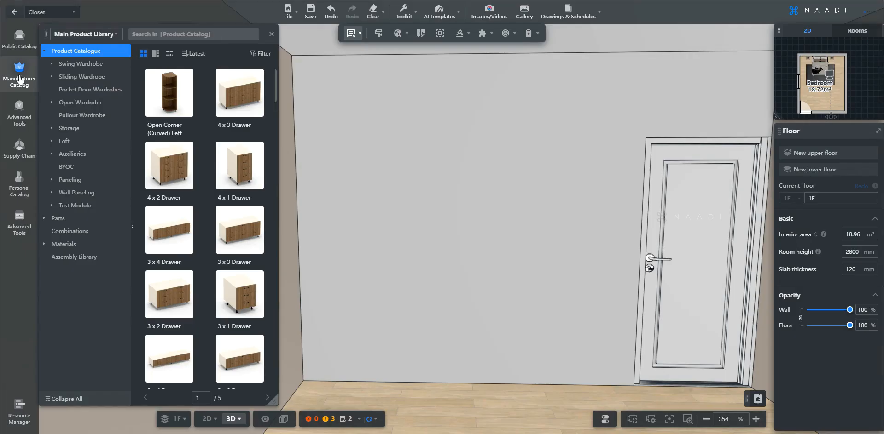
click(18, 183)
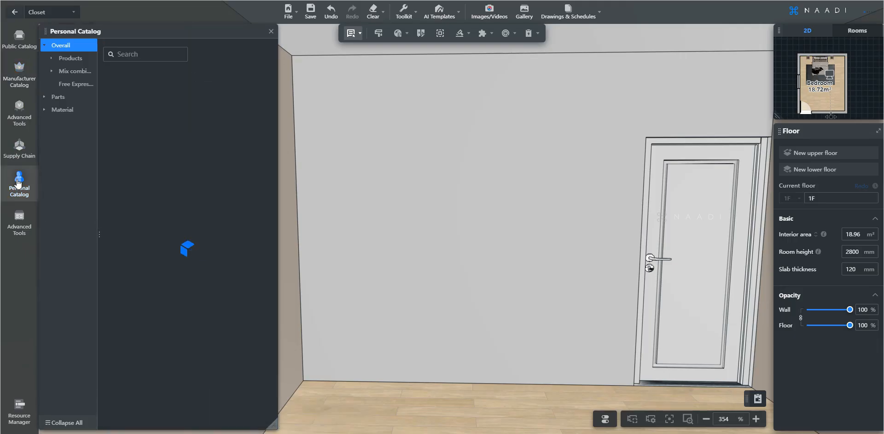
click(52, 60)
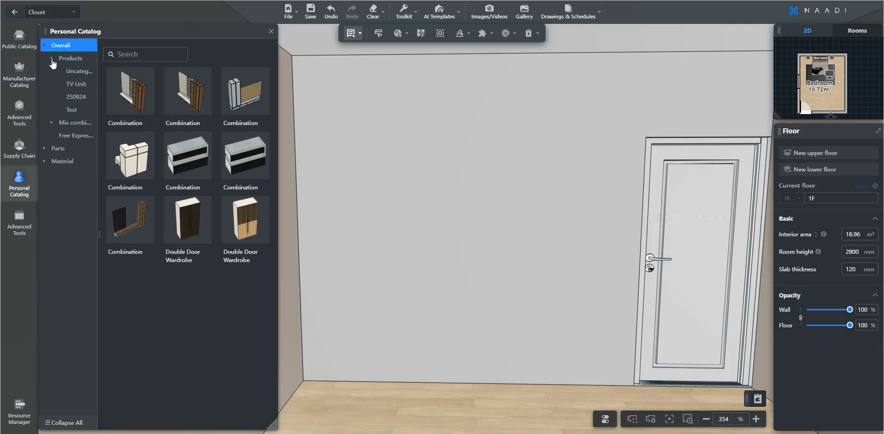
click(79, 85)
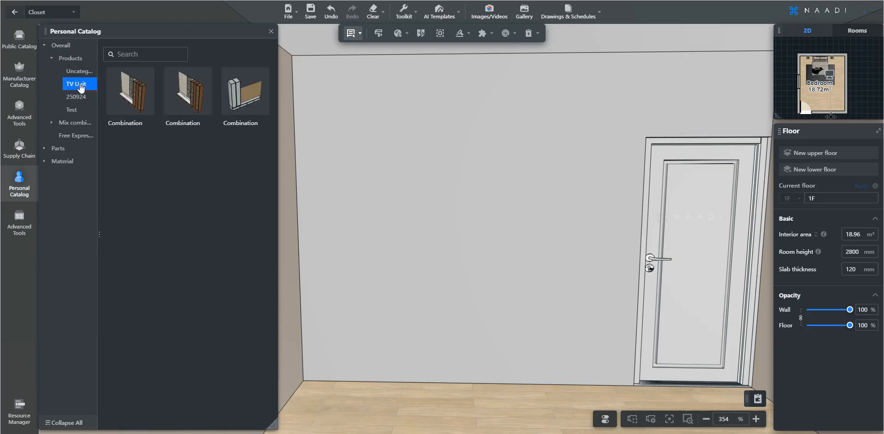
mouse_move(206, 78)
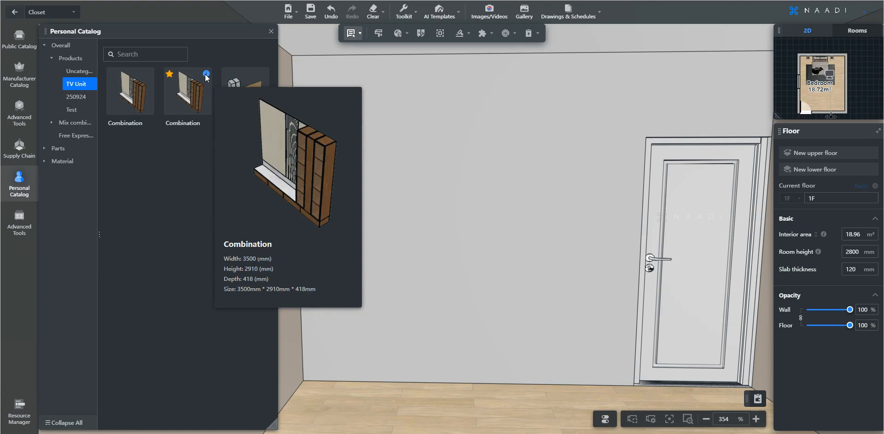
click(187, 92)
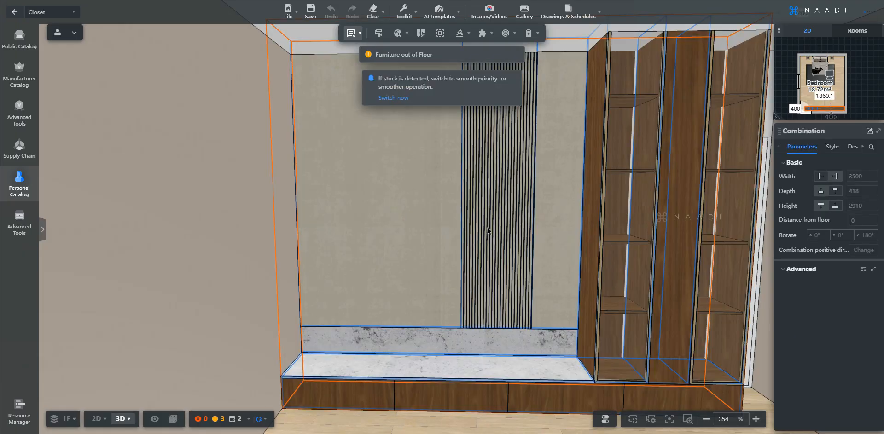
Ungroup the placed combination, select the cabinet columns, then show the next reference TV-wall photo.
scroll(488, 231, down, 1)
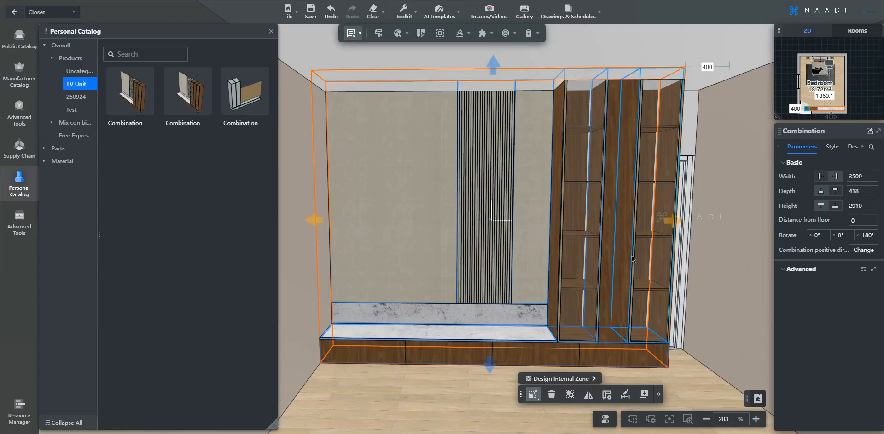
click(572, 395)
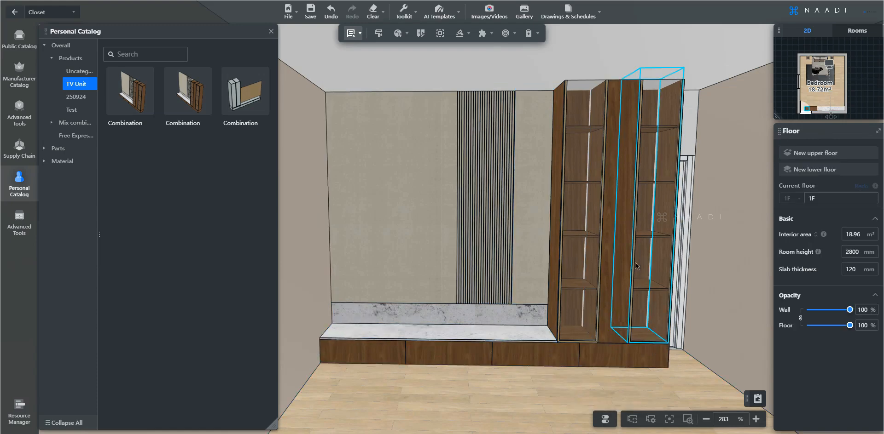
click(619, 256)
click(619, 256)
click(584, 231)
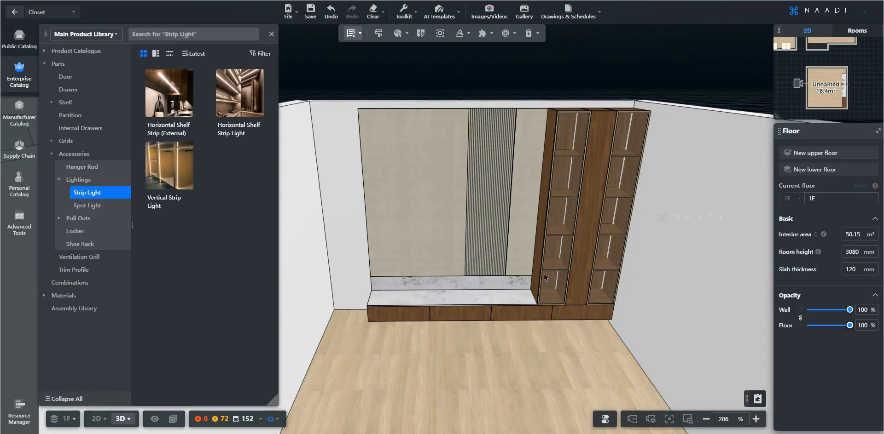
drag(544, 277, 513, 332)
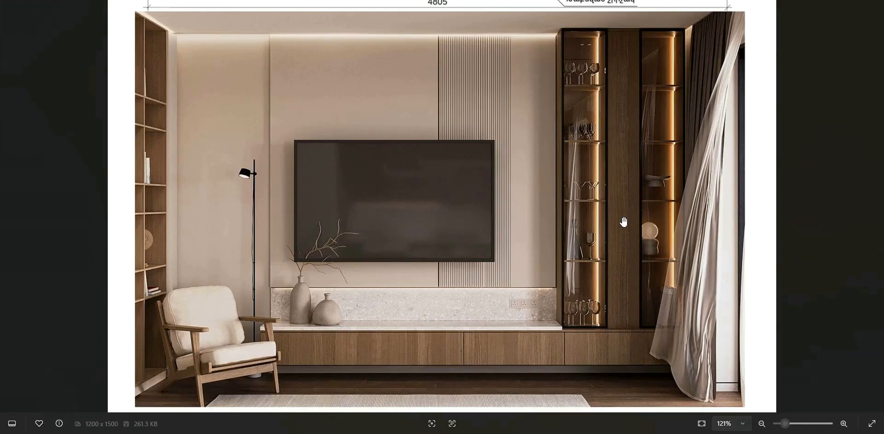
key(Right)
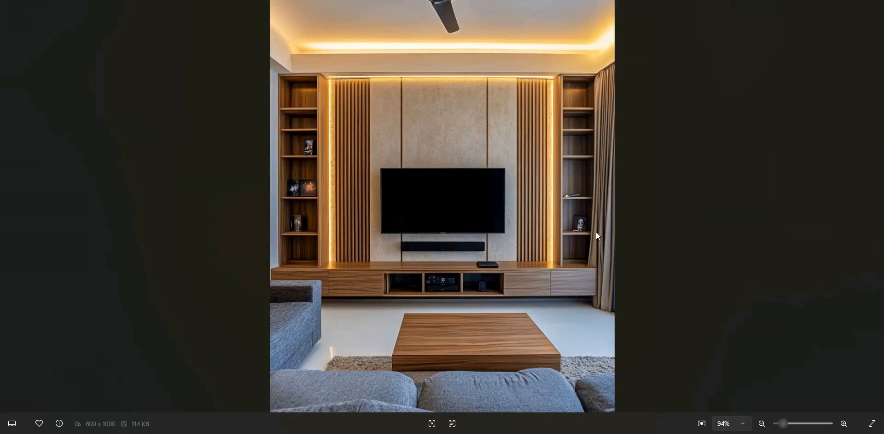